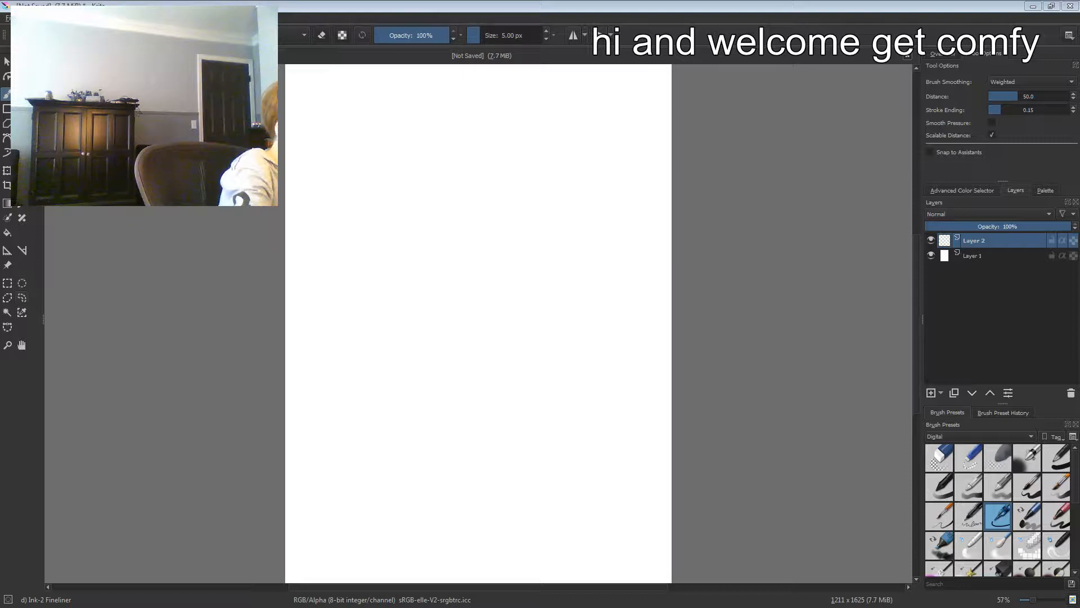
Step: Outline a freehand selection for a tall foreground cliff along the canvas's left edge and a low mound in the bottom-right corner
click(22, 297)
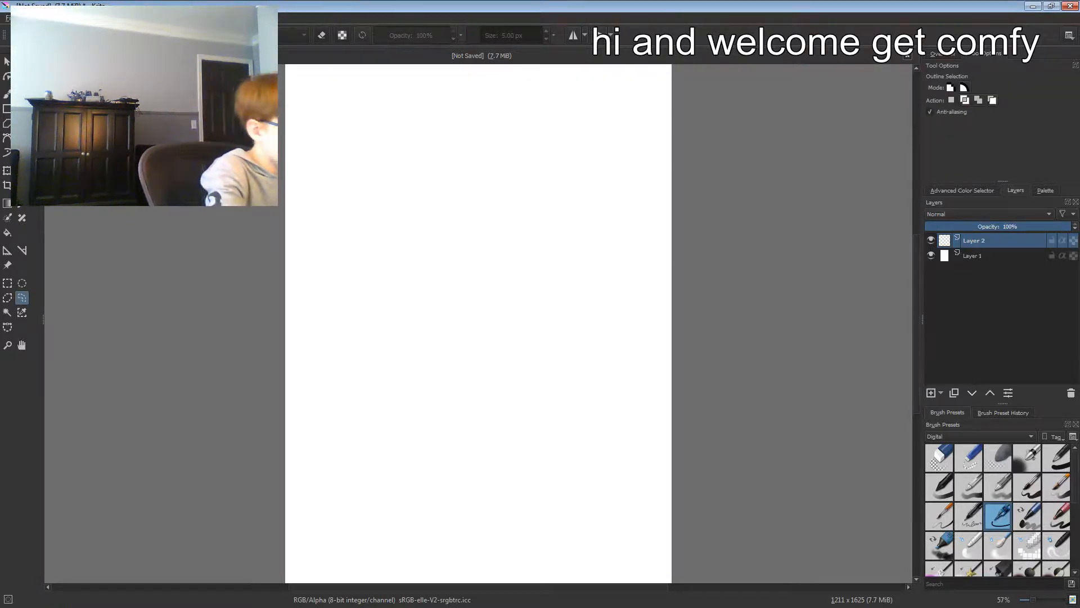
mouse_move(339, 363)
mouse_down()
mouse_move(360, 376)
mouse_move(366, 397)
mouse_move(309, 535)
mouse_move(307, 584)
mouse_move(666, 547)
mouse_move(697, 580)
mouse_move(284, 361)
mouse_up()
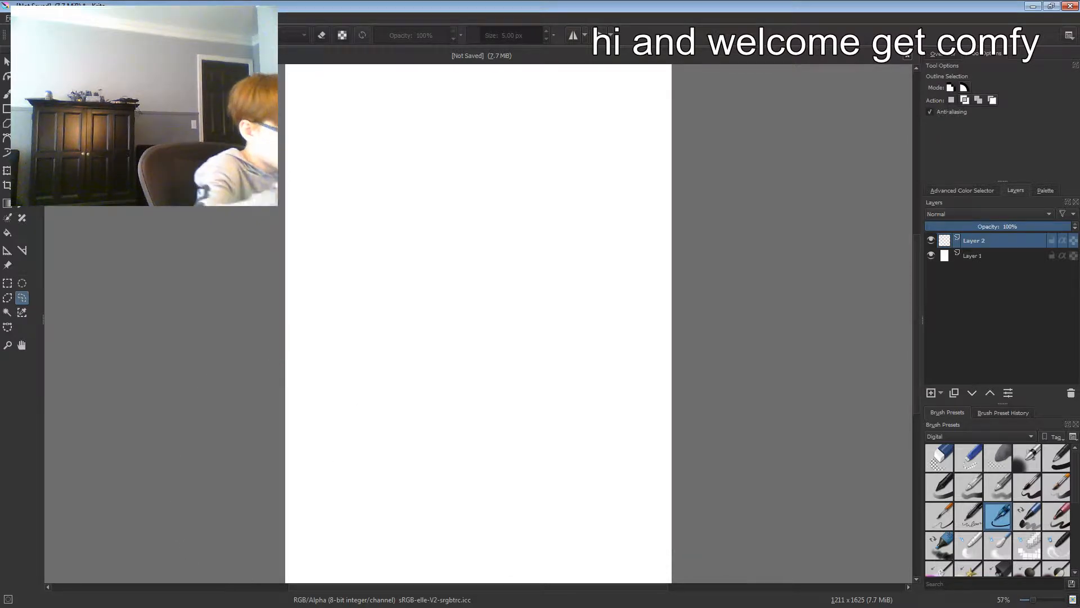
scroll(478, 320, down, 2)
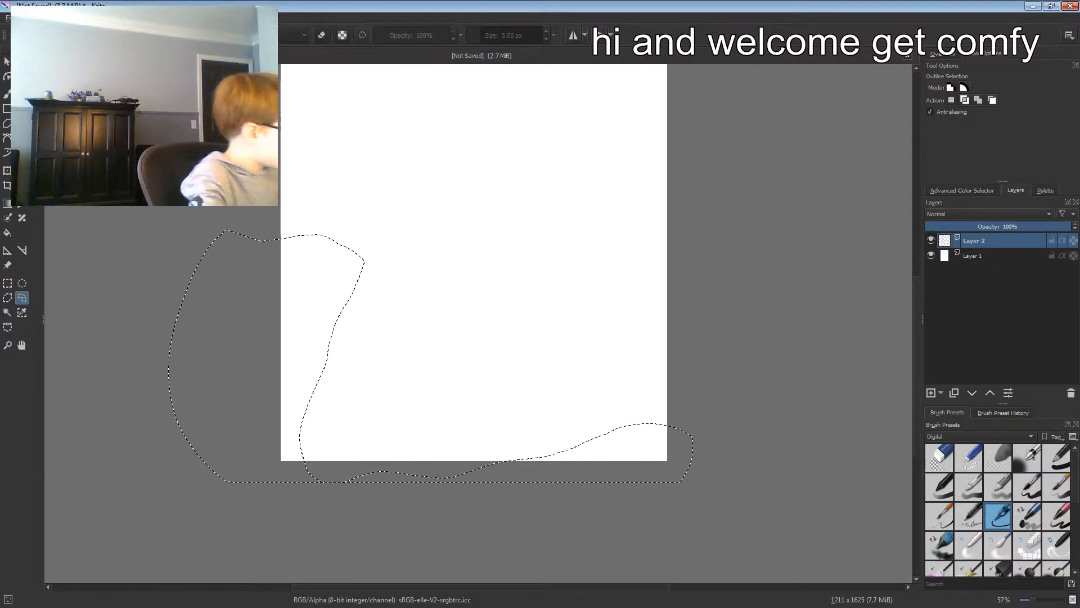
scroll(479, 321, up, 1)
scroll(478, 321, up, 1)
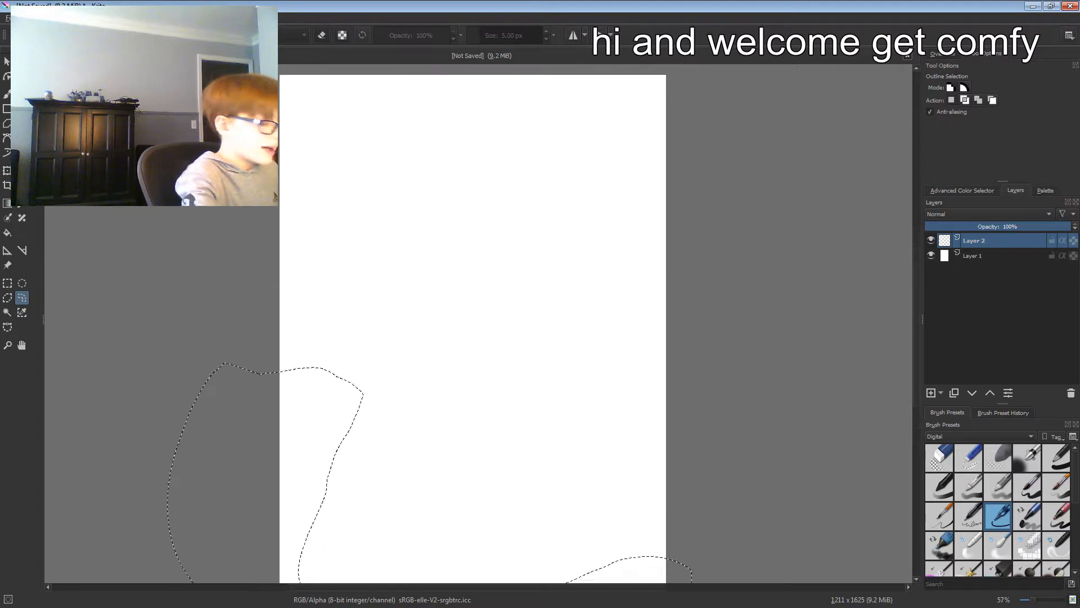
scroll(478, 321, down, 1)
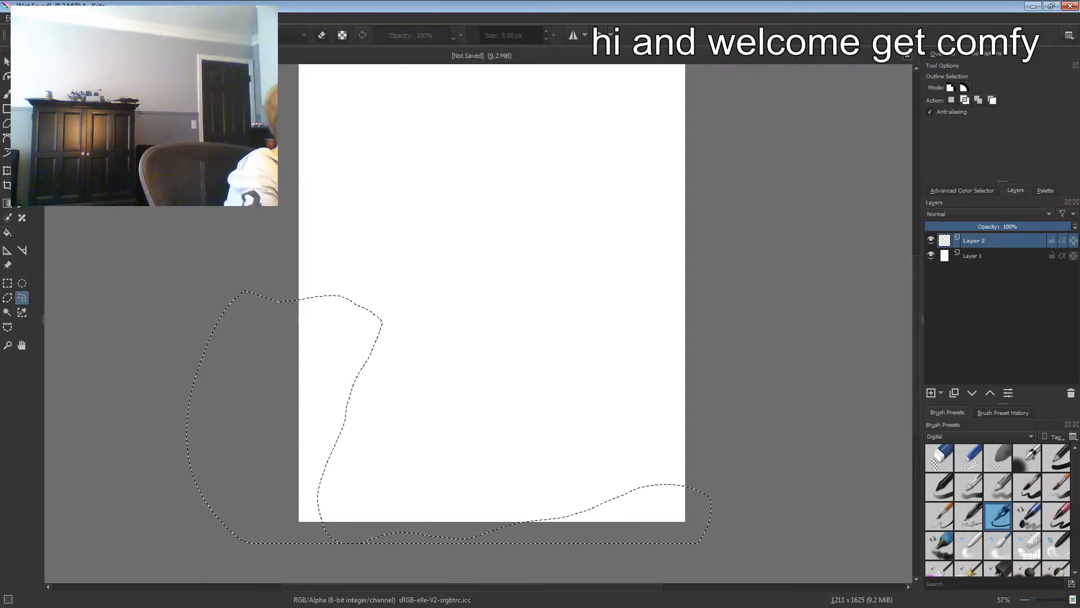
Step: Fill the selected cliff and mound with dark reddish brown, and clear the selection
key(f)
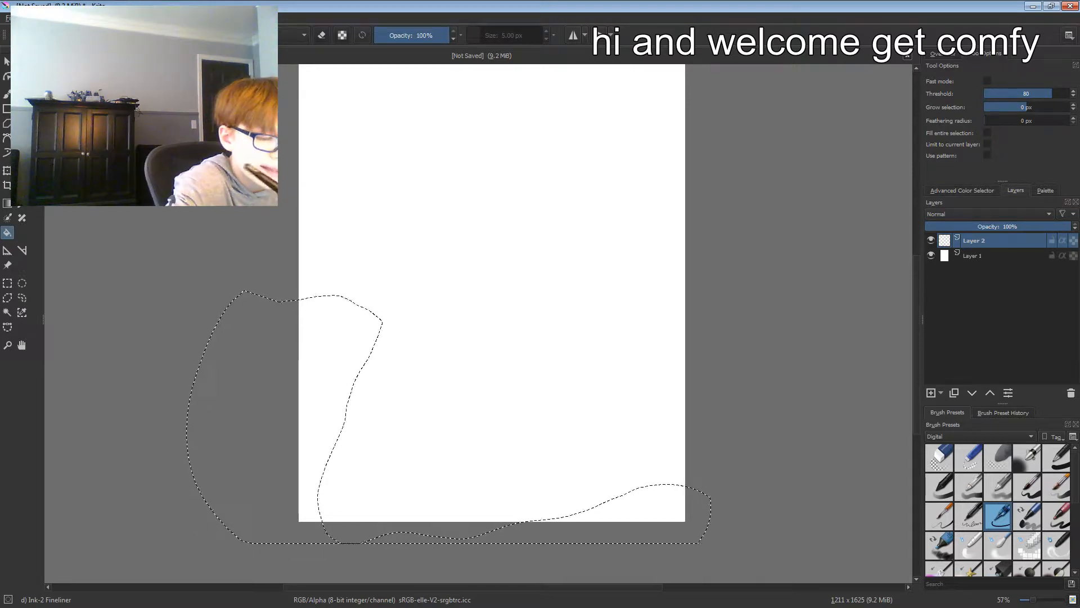
click(962, 190)
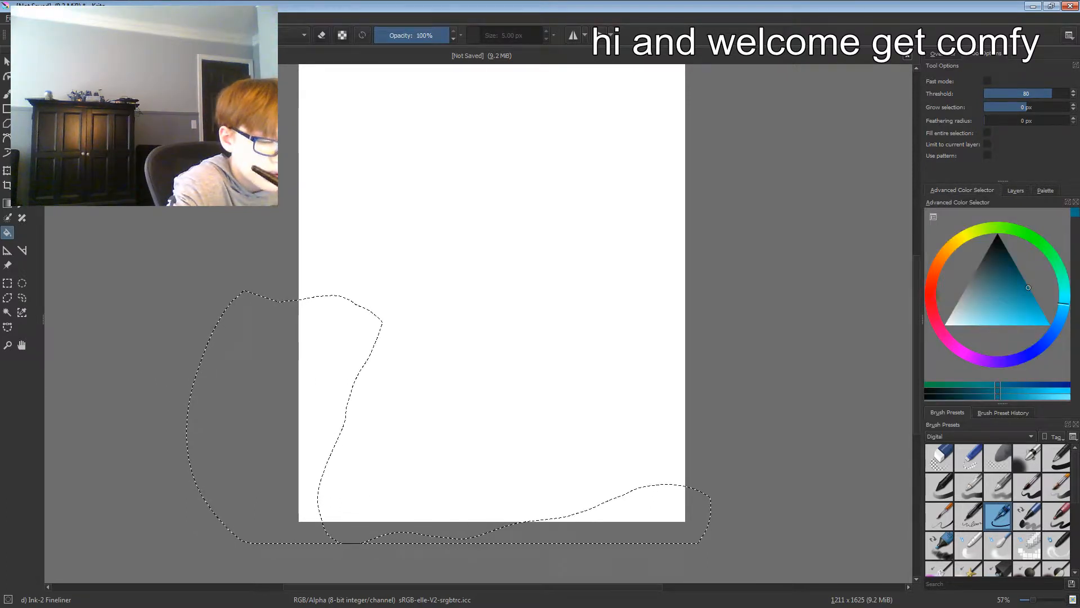
drag(943, 250, 936, 266)
drag(1028, 288, 1036, 299)
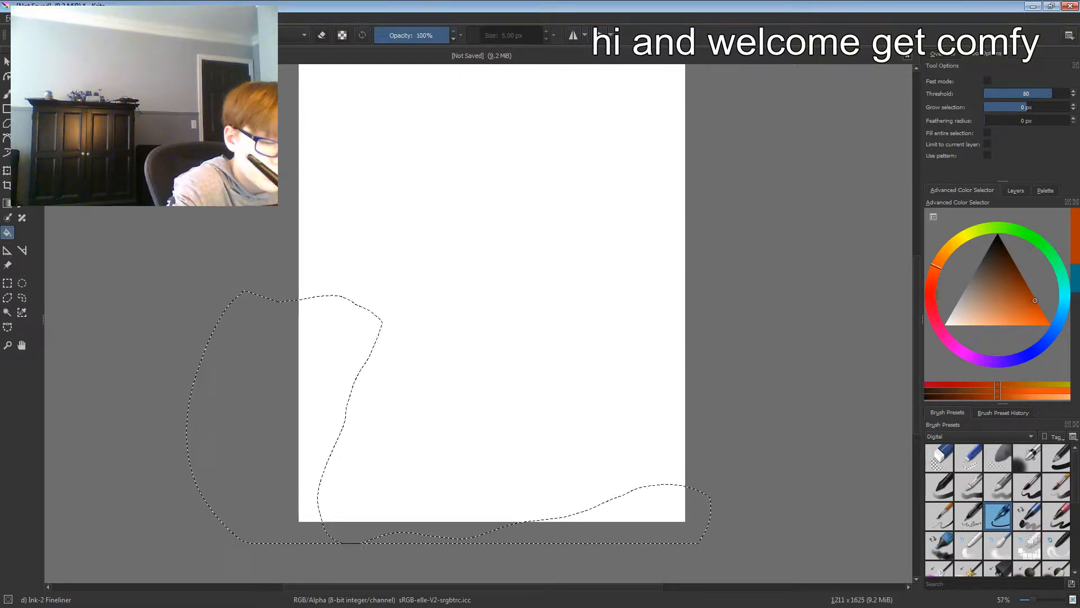
drag(1035, 301, 1023, 278)
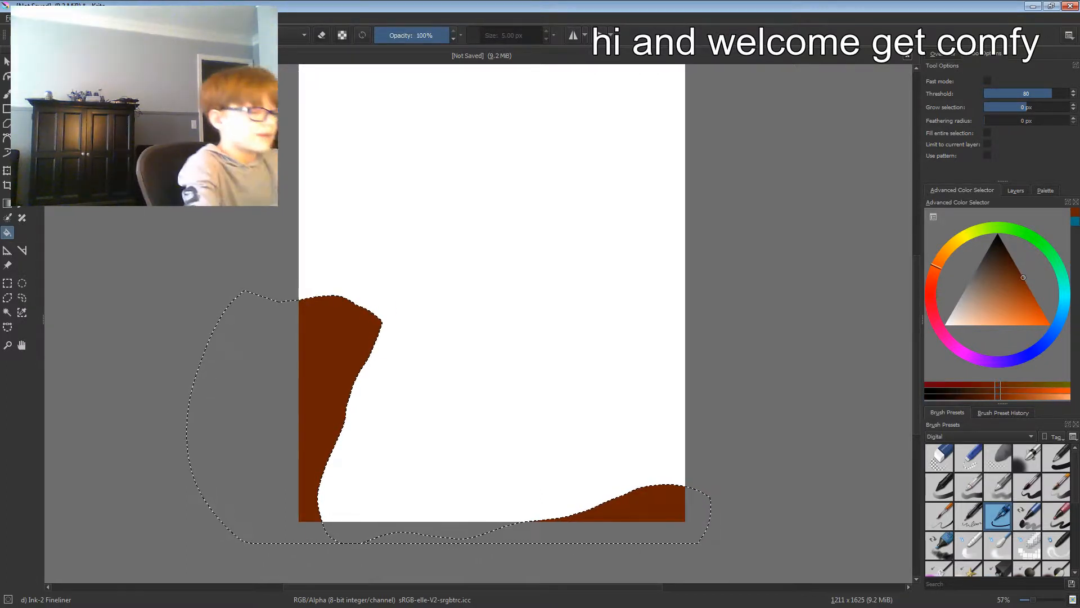
scroll(492, 323, up, 1)
scroll(492, 323, up, 1)
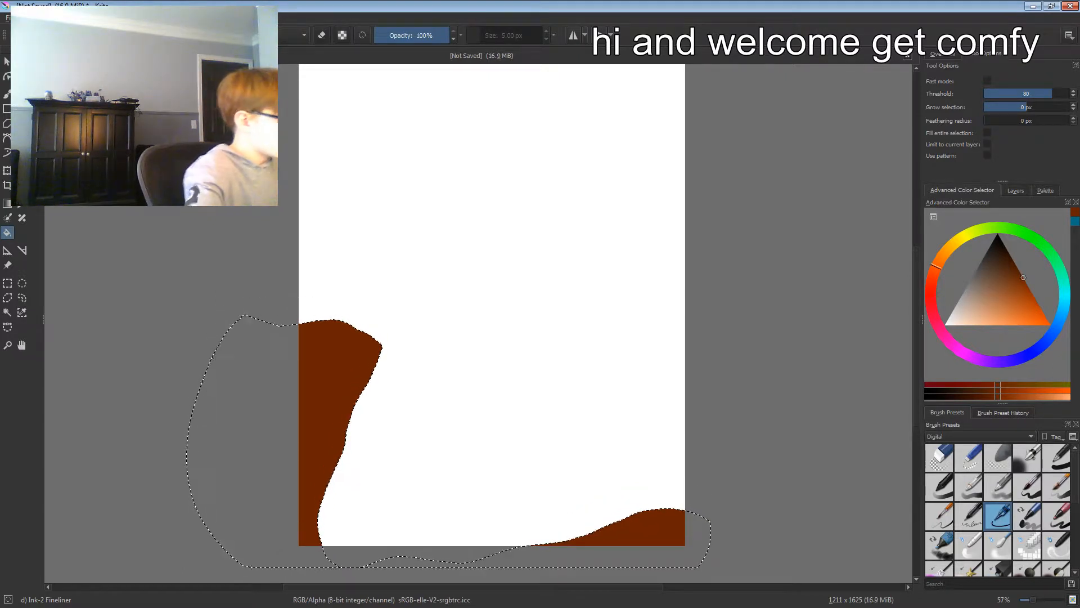
key(ctrl+shift+a)
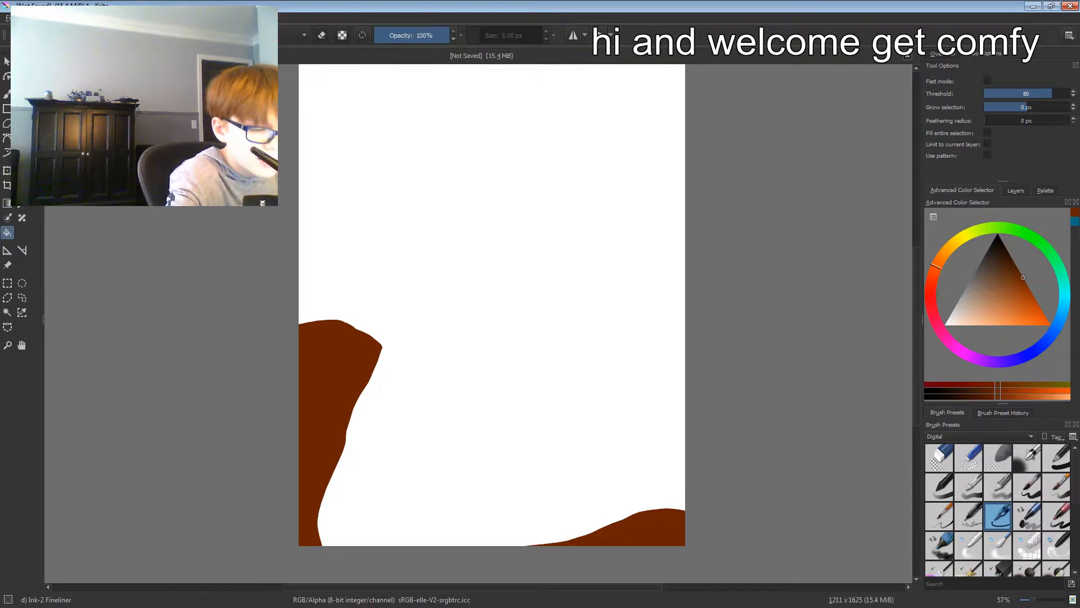
Step: Add a new paint layer and move it directly beneath Layer 2
click(1016, 191)
key(Insert)
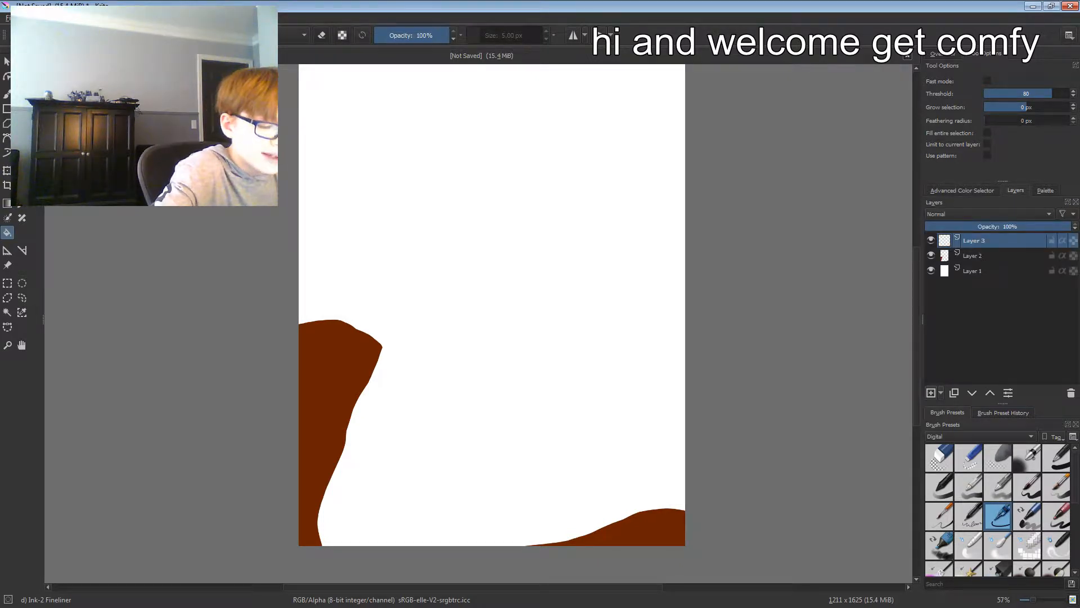
click(972, 392)
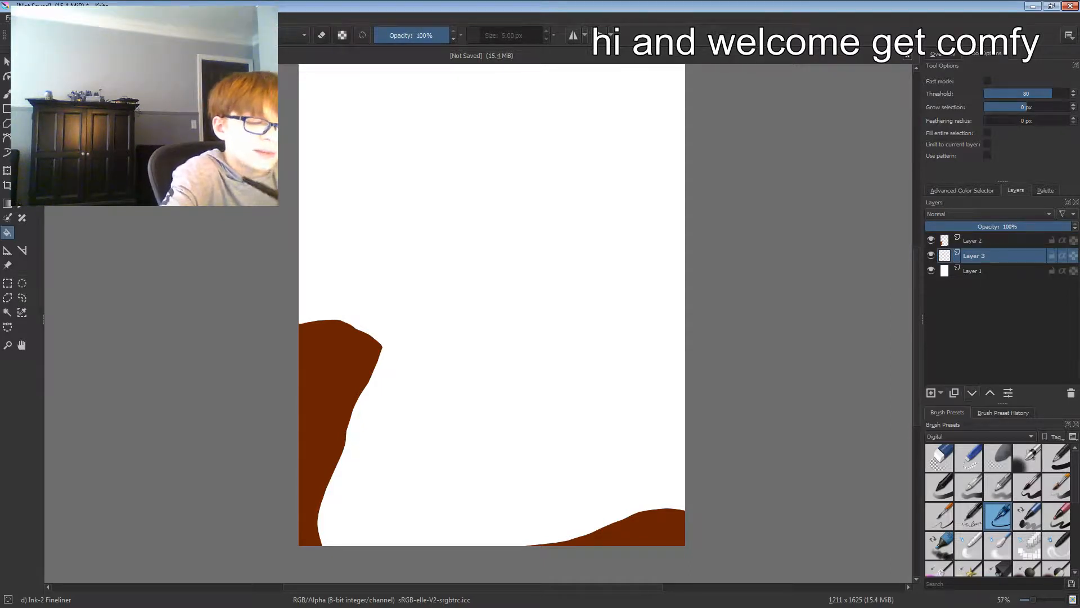
Step: Outline a freehand selection for a second row of hills, running down behind the cliff and rising above the bottom-right mound
click(962, 190)
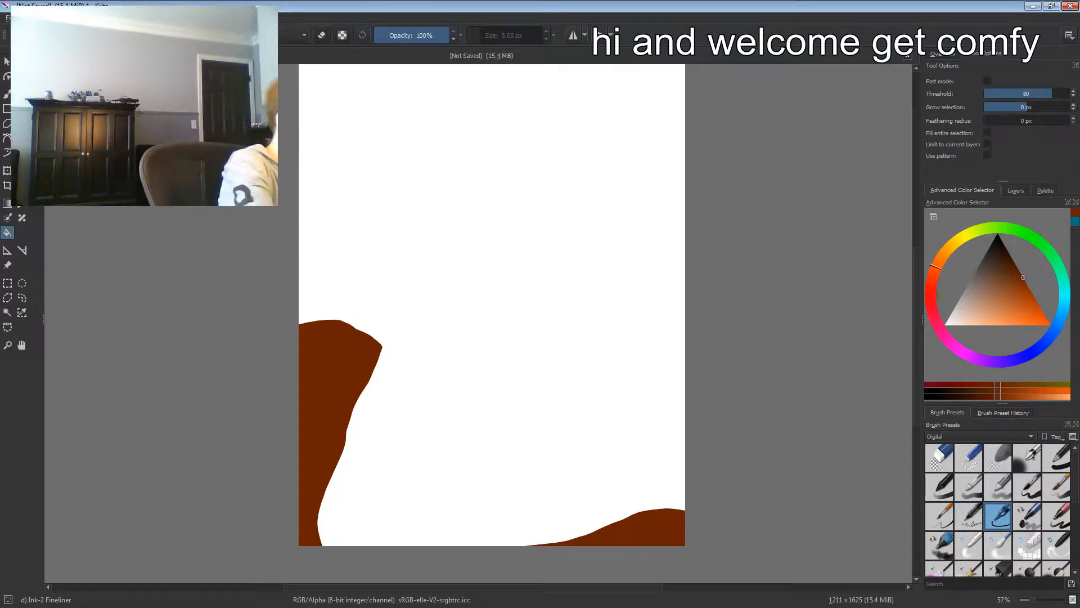
click(22, 298)
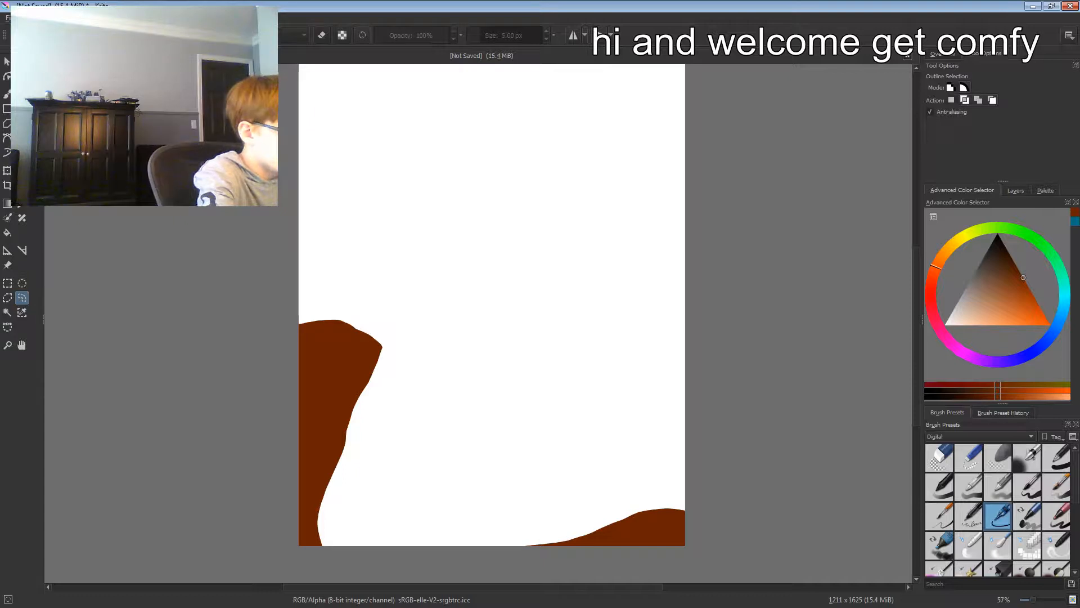
drag(297, 347, 303, 382)
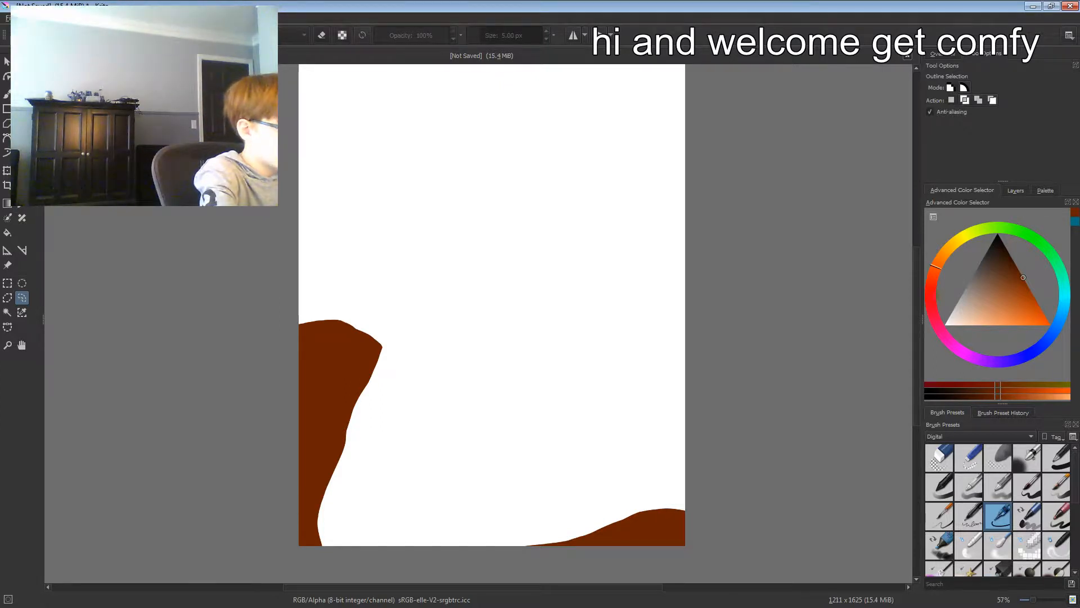
mouse_move(289, 288)
mouse_down()
mouse_move(307, 341)
mouse_move(309, 525)
mouse_move(356, 532)
mouse_move(539, 510)
mouse_move(634, 471)
mouse_move(686, 473)
mouse_up()
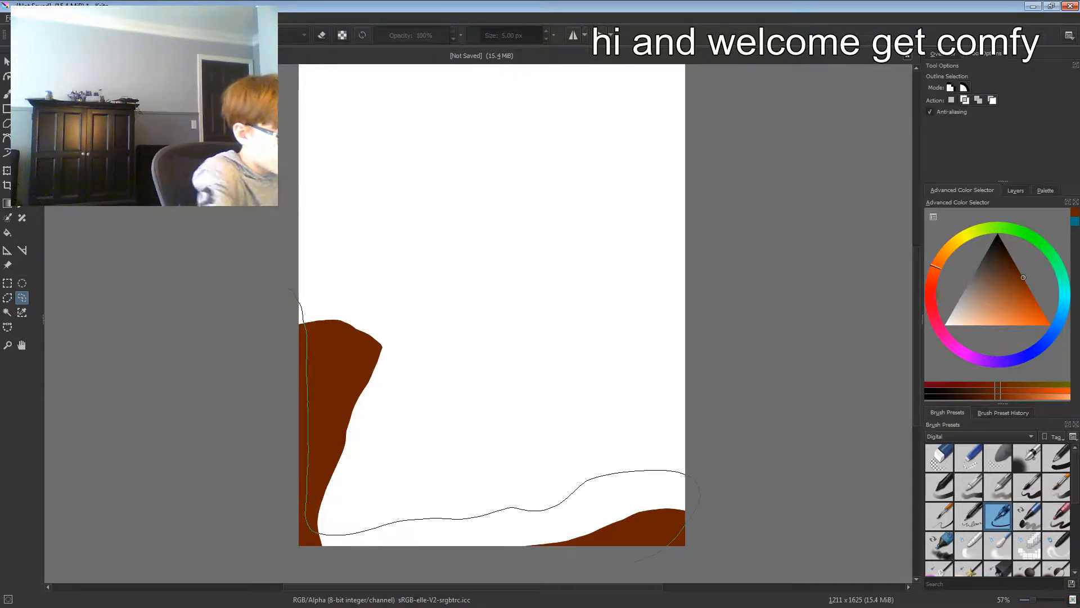
drag(636, 561, 205, 360)
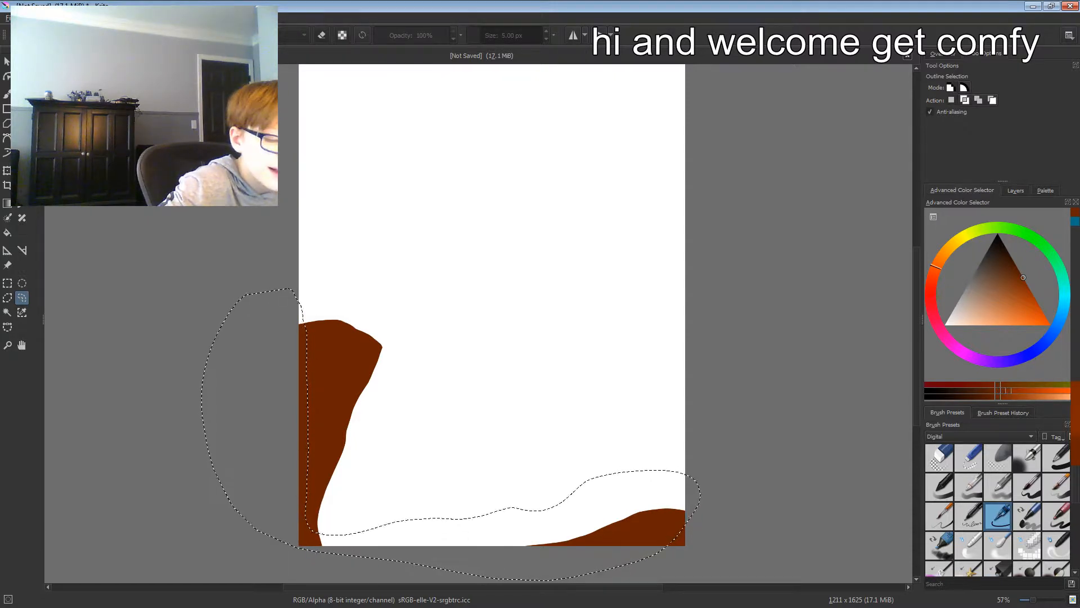
Step: Fill the second row of hills with a brown lighter than the foreground cliff, and clear the selection
click(1008, 390)
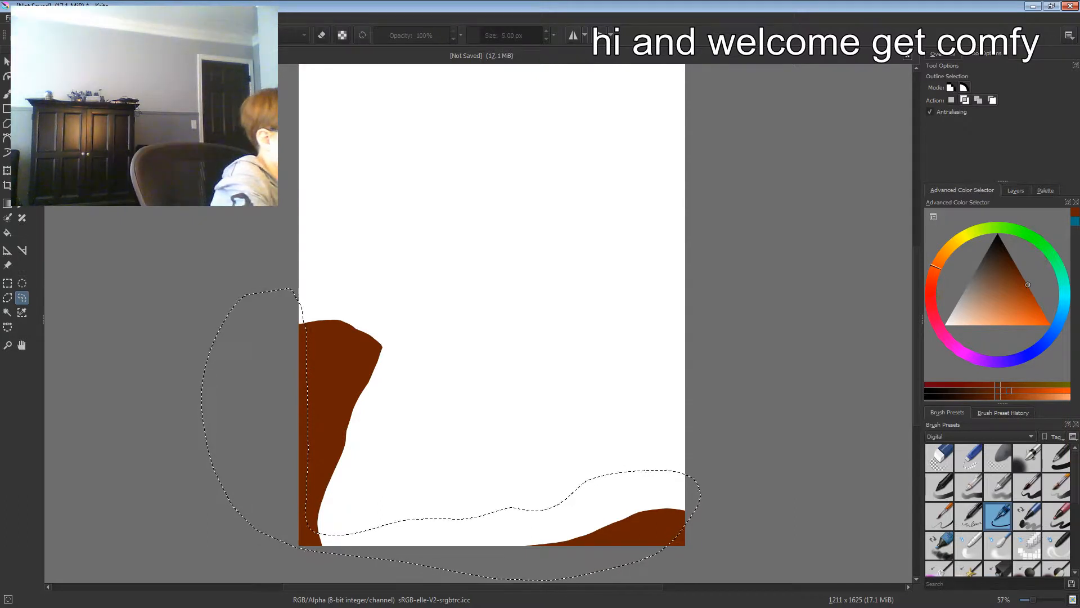
key(f)
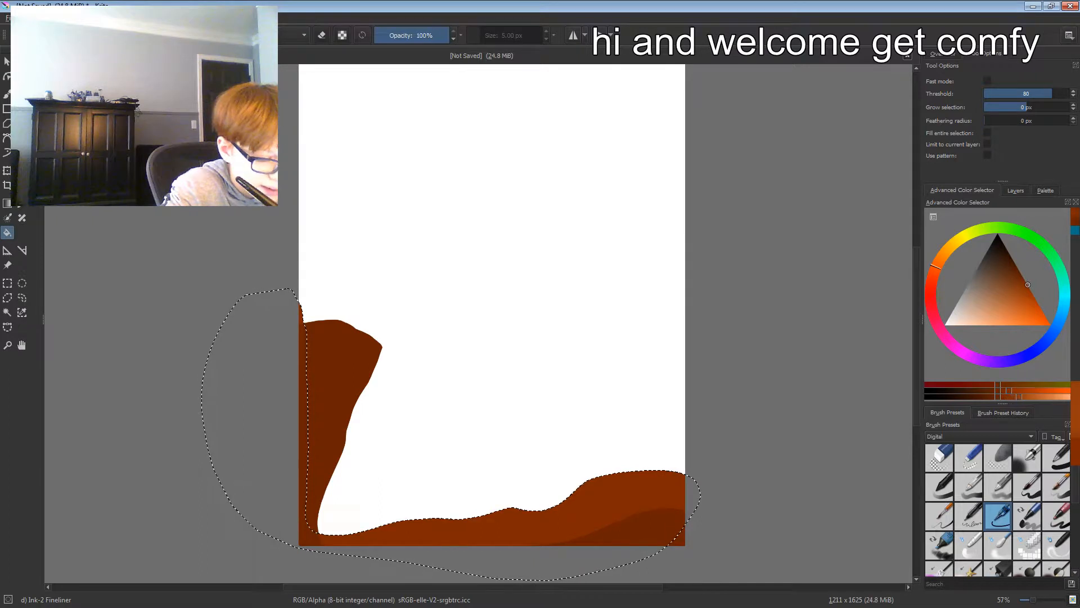
click(1021, 292)
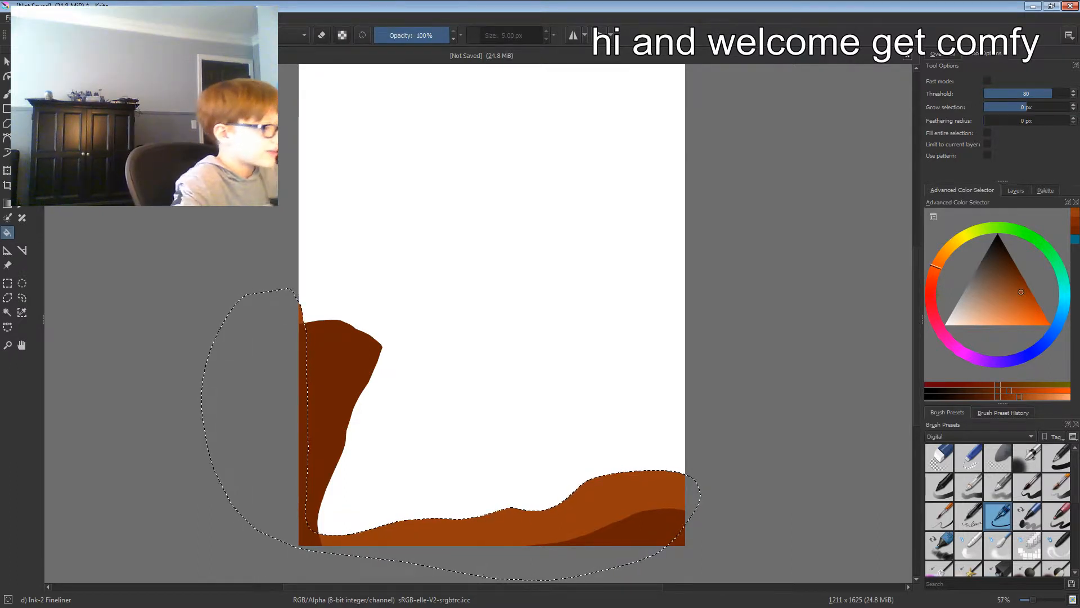
key(ctrl+shift+a)
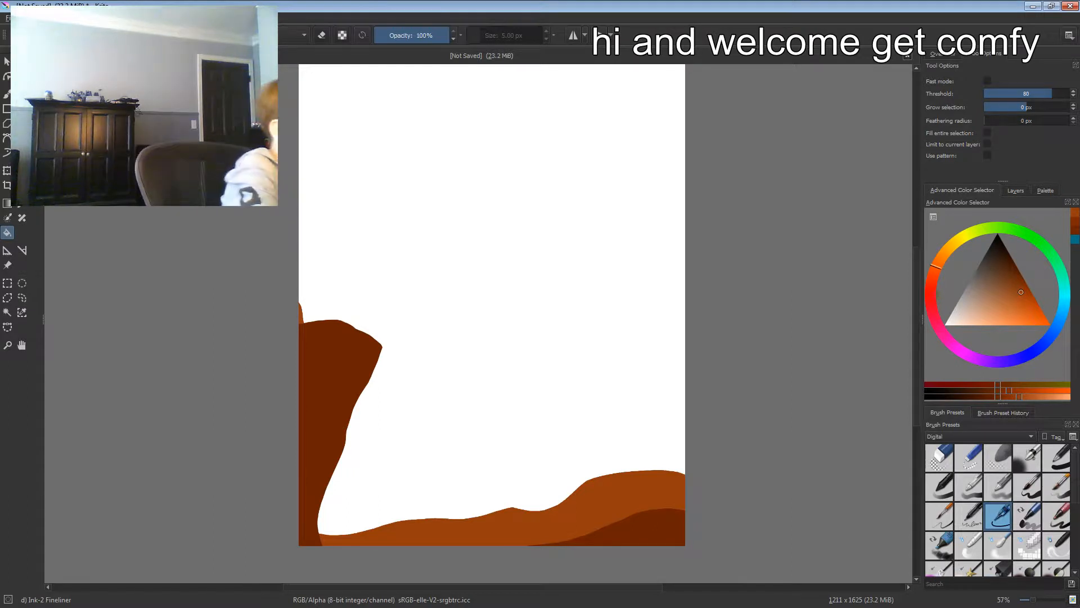
Step: Add another paint layer and move it directly beneath Layer 3
click(22, 297)
click(1015, 191)
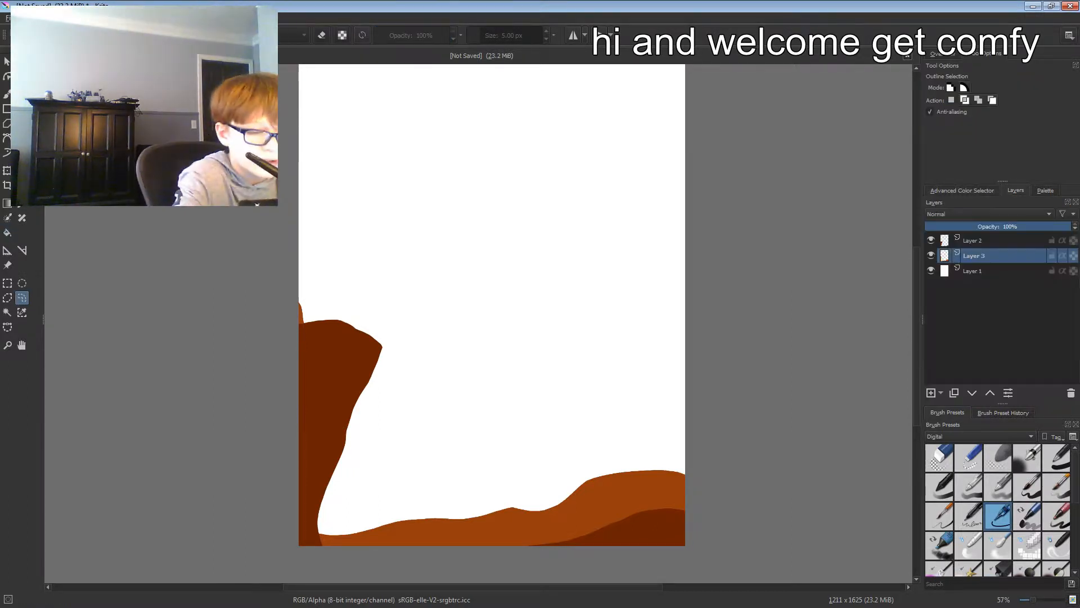
key(Insert)
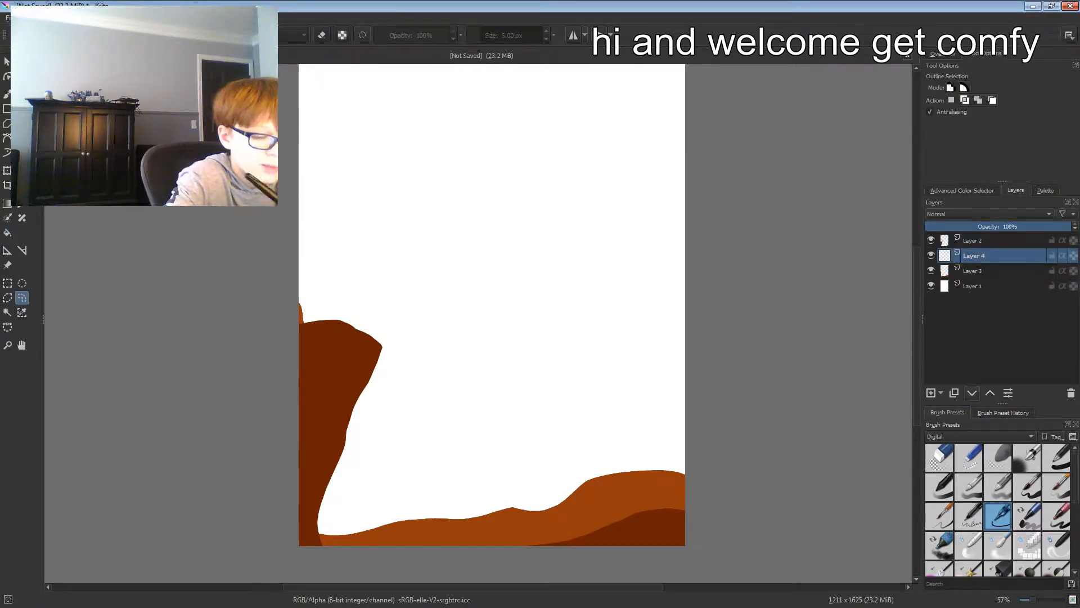
click(972, 393)
Step: Outline a freehand selection for a third row of hills, extending slightly above the second row and rising towards the canvas's right edge
click(962, 190)
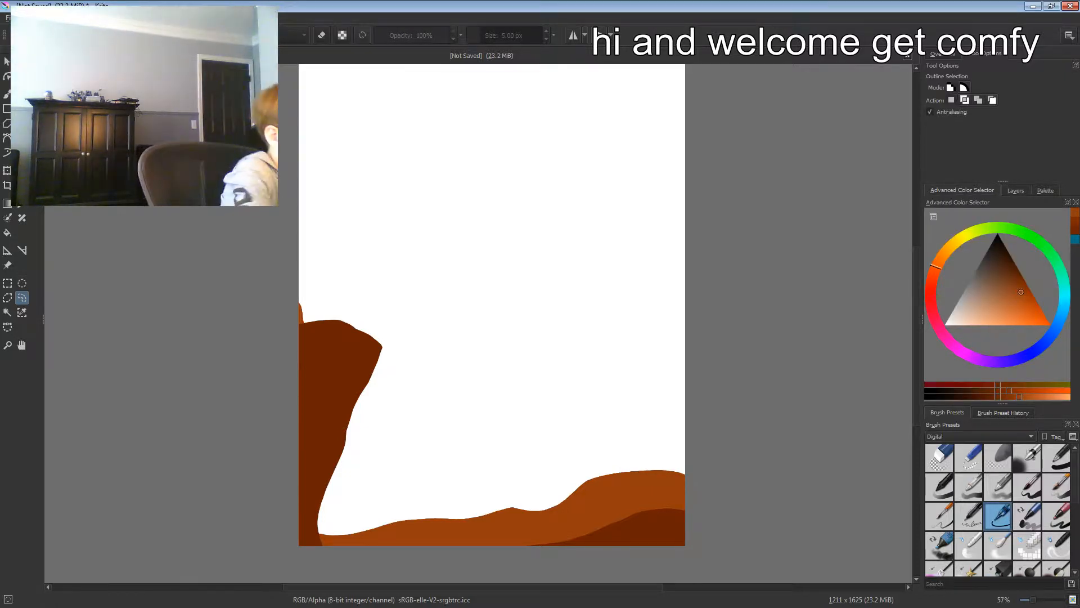
mouse_move(298, 289)
mouse_down()
mouse_move(321, 392)
mouse_move(313, 504)
mouse_move(348, 530)
mouse_move(475, 486)
mouse_move(578, 487)
mouse_move(719, 434)
mouse_up()
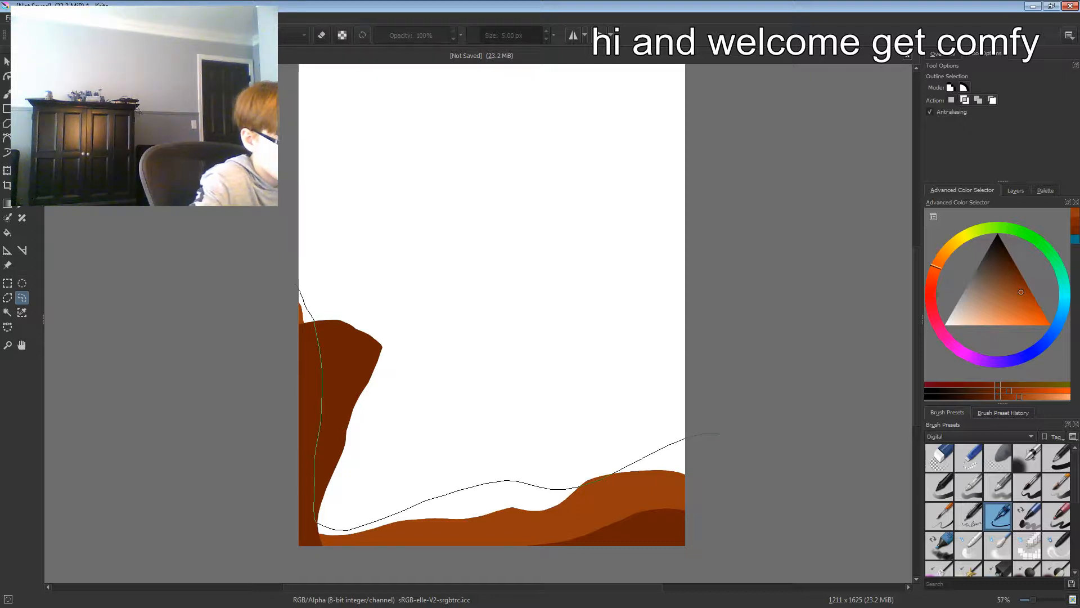
mouse_move(730, 499)
mouse_down()
mouse_move(639, 541)
mouse_move(540, 563)
mouse_up()
mouse_move(312, 549)
mouse_down()
mouse_move(231, 299)
mouse_move(253, 278)
mouse_move(298, 285)
mouse_up()
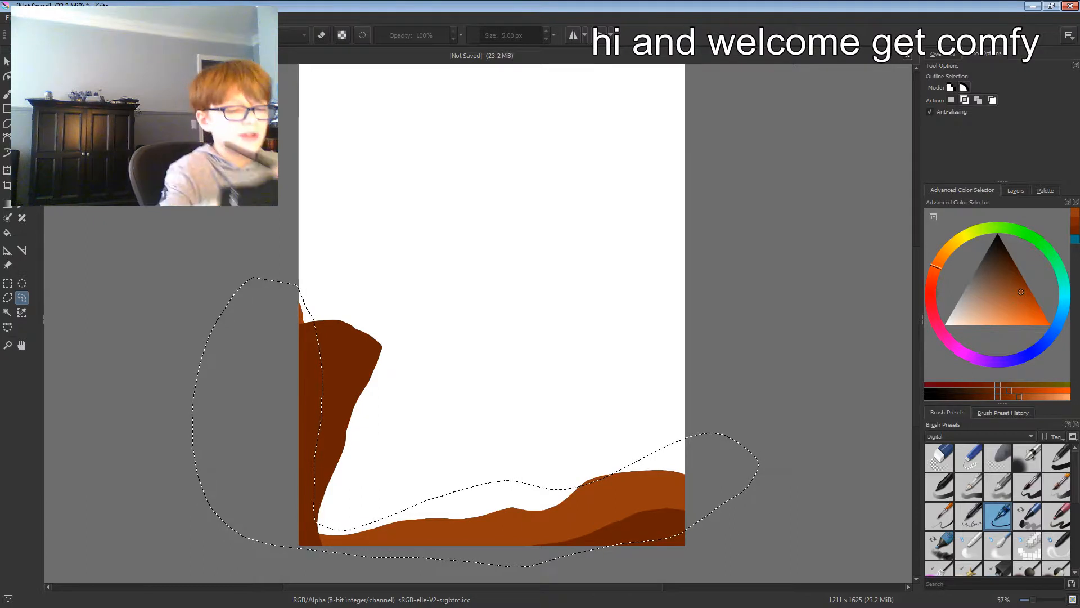
Step: Fill the third row of hills with a lighter orange-brown on Layer 4, and clear the selection
click(1015, 191)
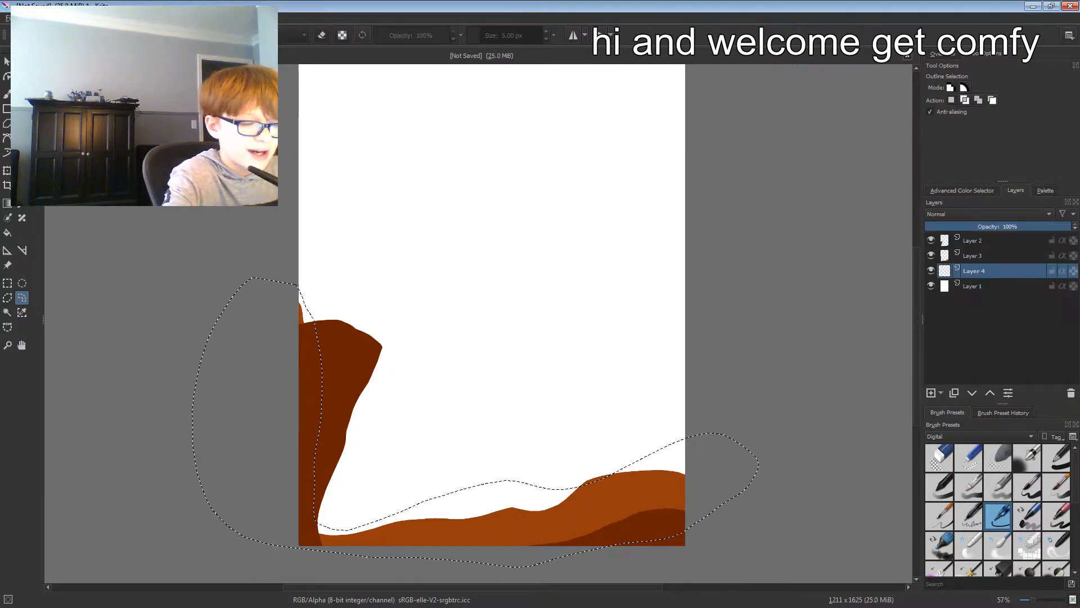
click(962, 191)
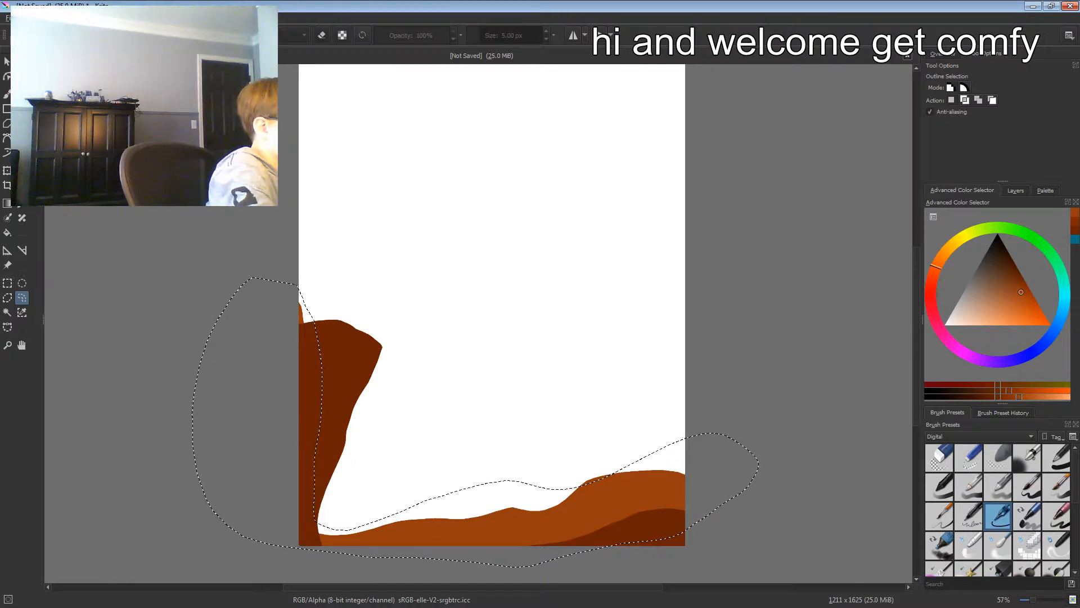
key(f)
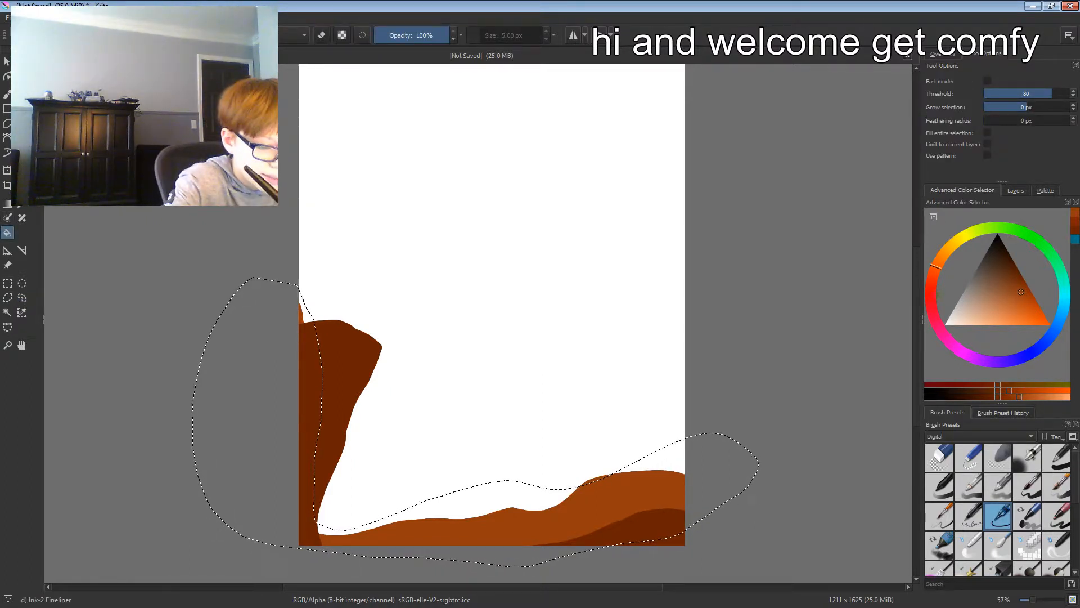
drag(1021, 292, 1019, 297)
drag(1020, 397, 1039, 396)
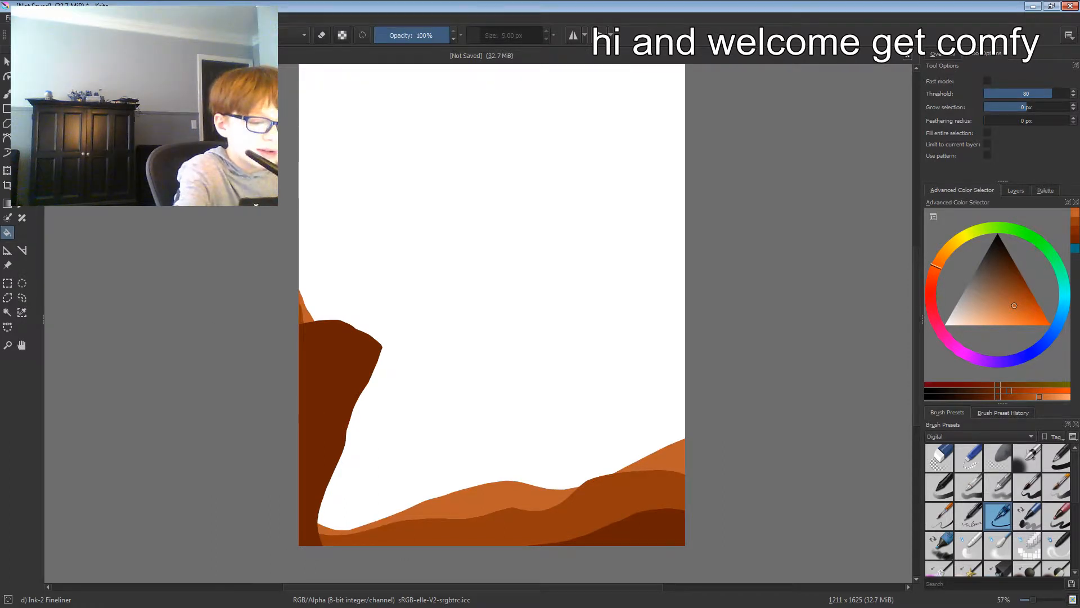
Step: Add a new paint layer and move it directly beneath Layer 4
click(1016, 191)
click(931, 392)
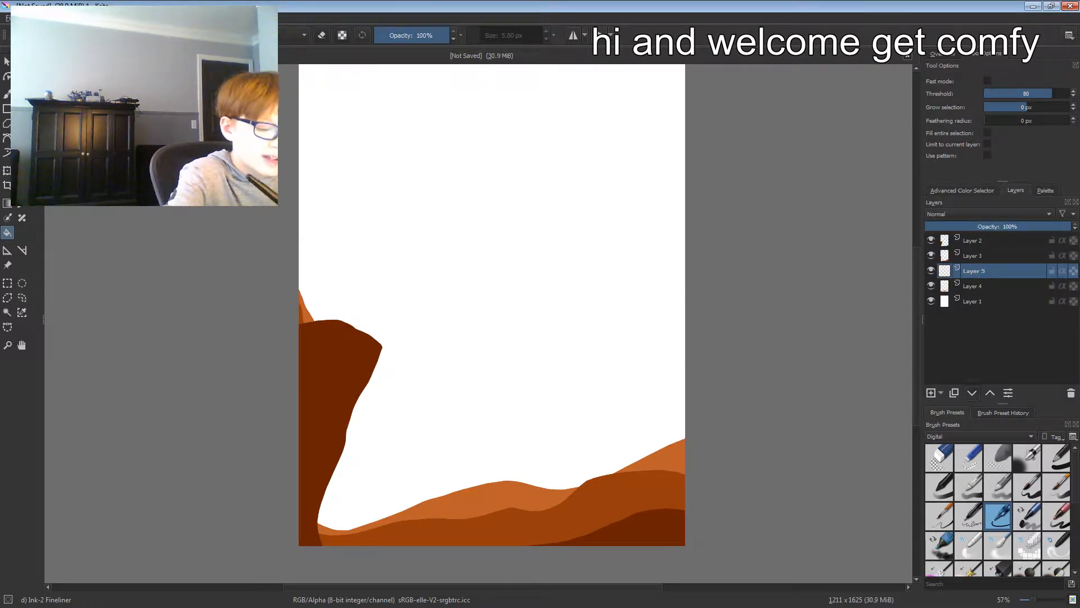
click(972, 392)
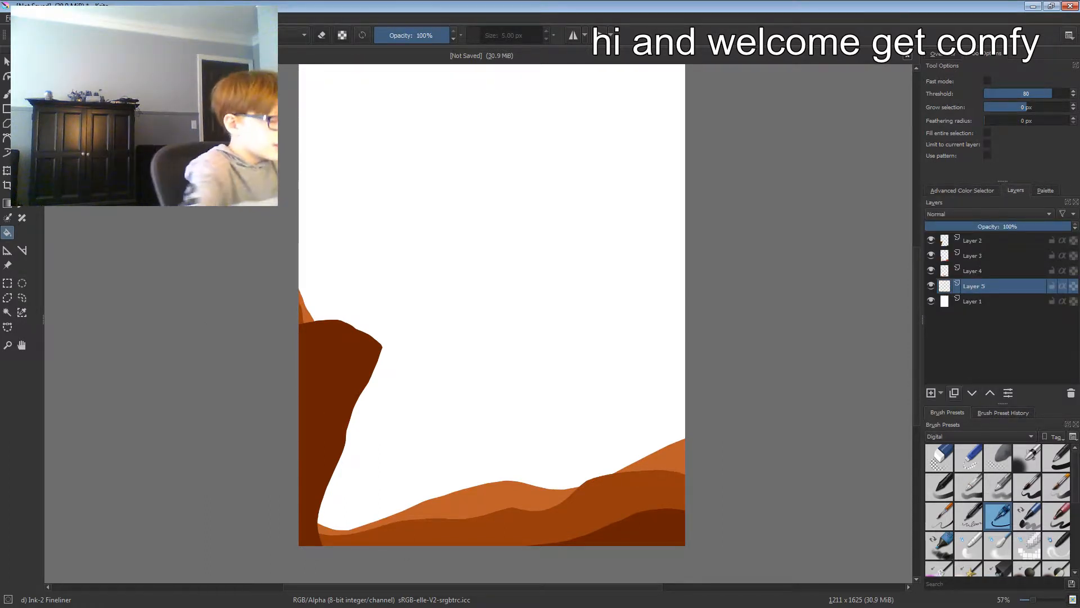
Step: Outline a freehand selection for a fourth row of hills, sloping up above the third row towards the canvas's right edge
click(22, 298)
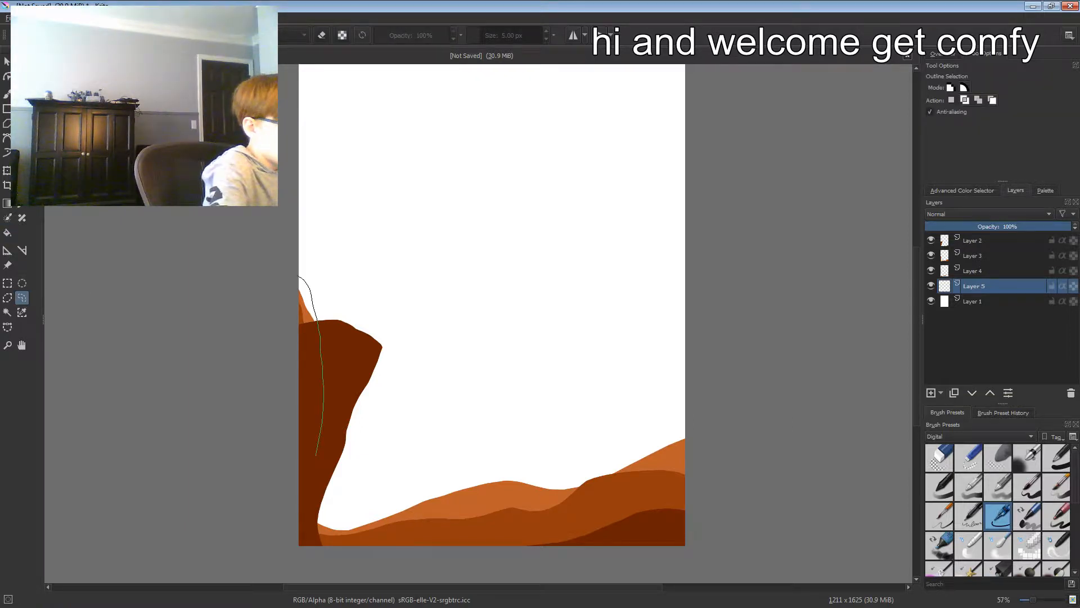
mouse_move(317, 455)
mouse_down()
mouse_move(407, 478)
mouse_move(520, 459)
mouse_move(702, 397)
mouse_move(733, 467)
mouse_move(577, 567)
mouse_move(300, 513)
mouse_move(271, 478)
mouse_move(275, 270)
mouse_move(301, 284)
mouse_up()
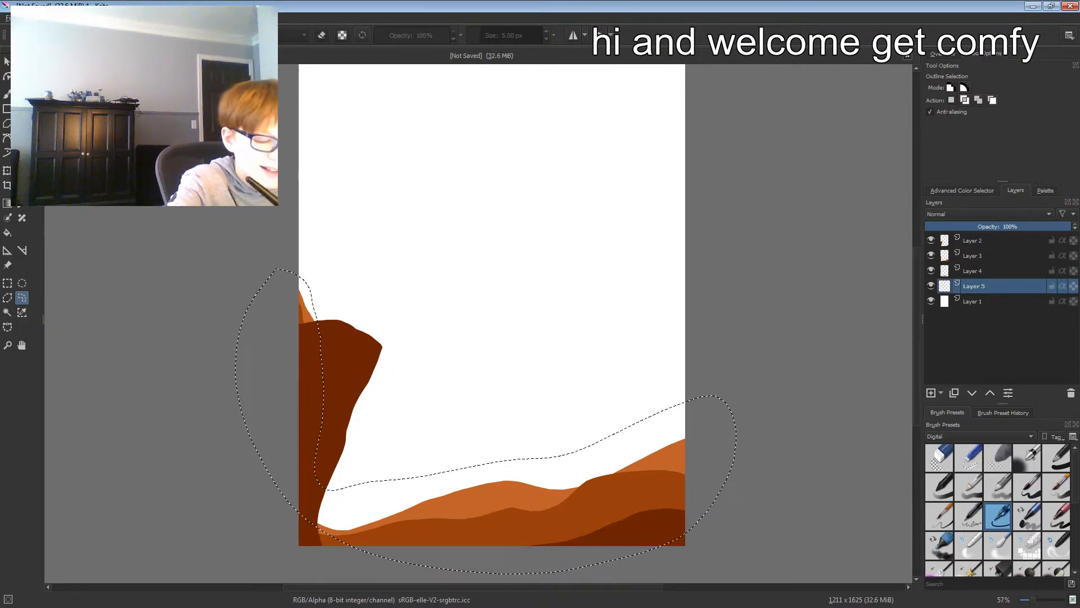
click(962, 191)
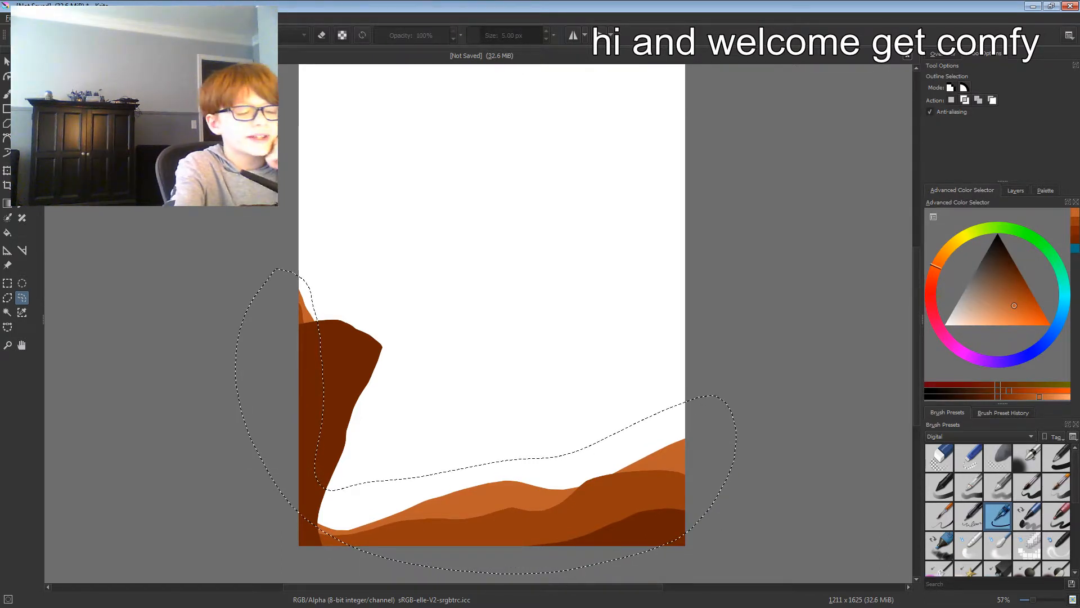
click(1045, 190)
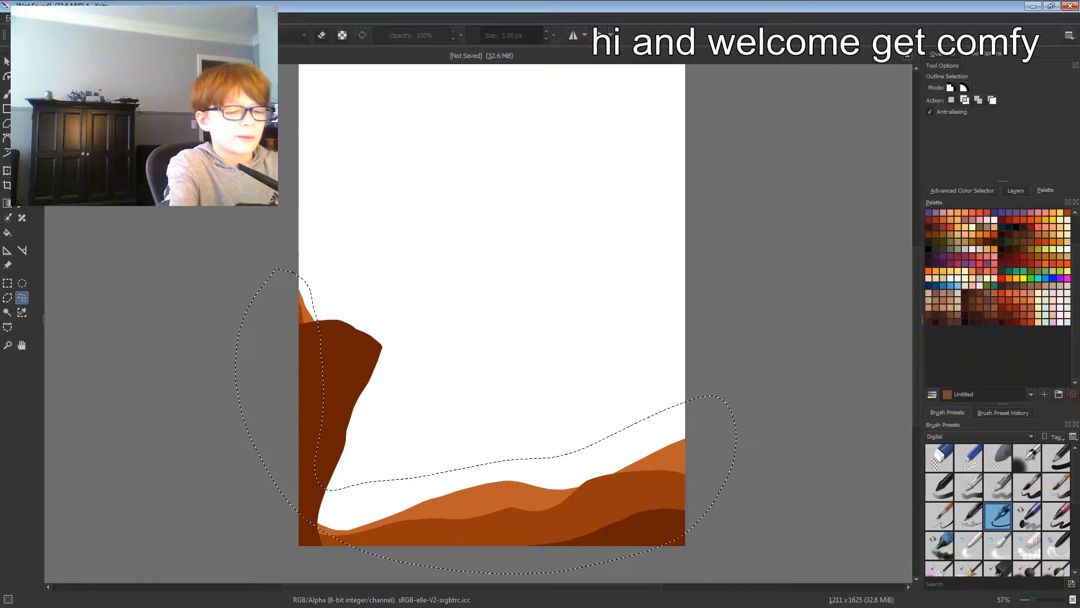
click(1015, 190)
click(963, 190)
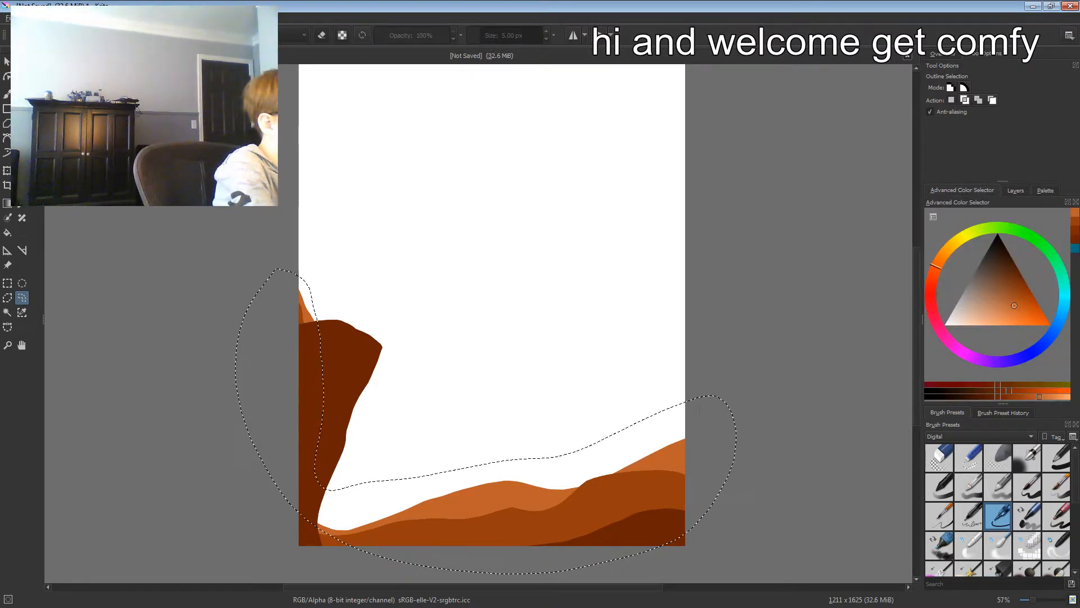
key(alt+l)
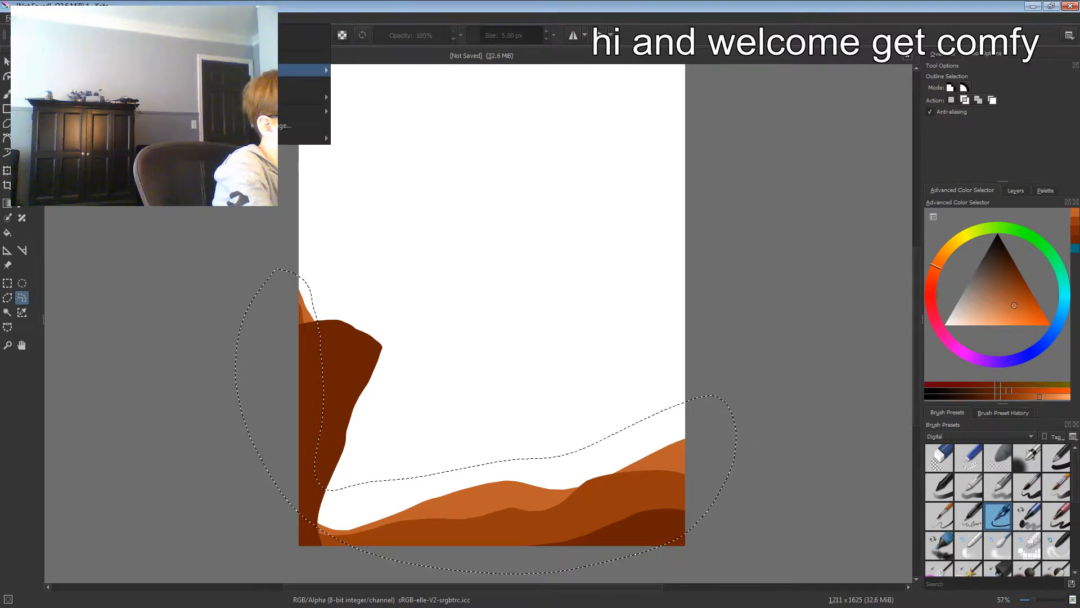
key(Down)
key(Down)
key(Right)
key(Down)
key(Down)
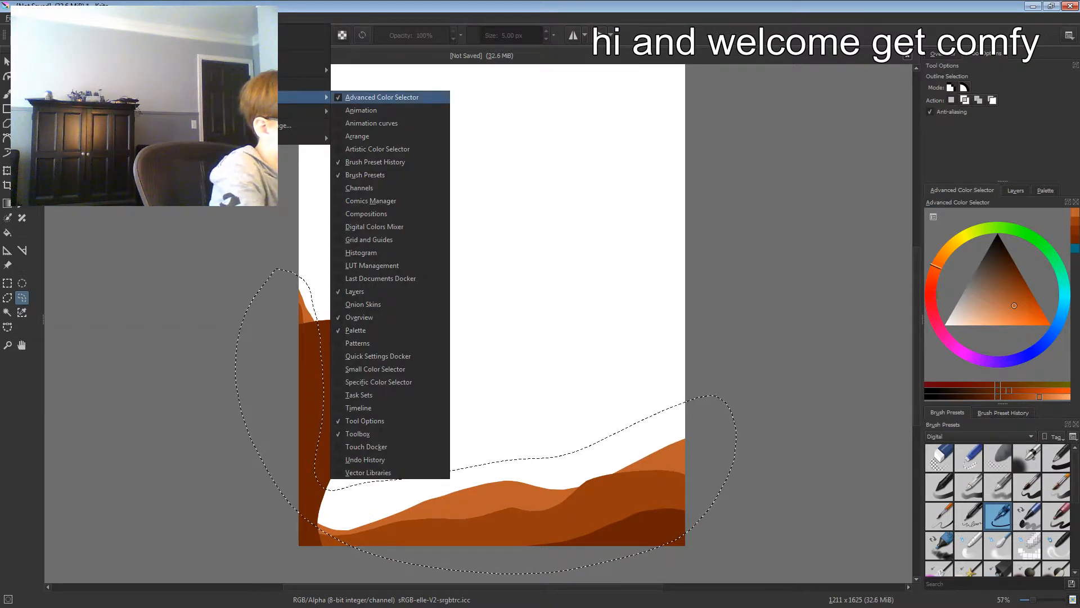
key(Up)
key(Down)
key(Down)
key(Down)
key(Down)
key(Down)
key(Down)
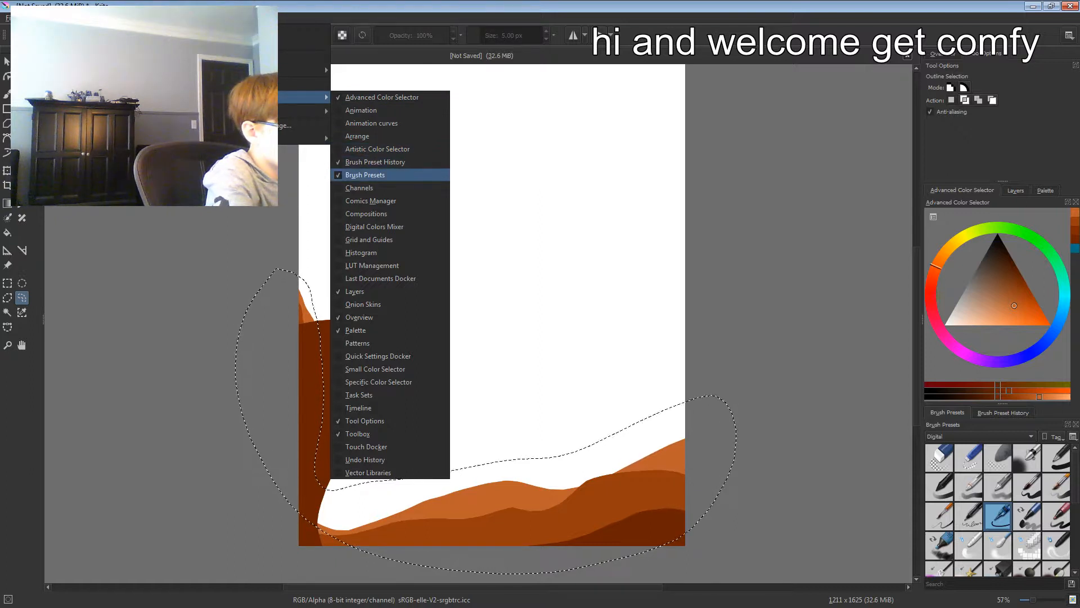
key(Down)
key(Down)
key(Down)
key(Down)
key(Down)
key(Down)
key(Down)
key(Down)
key(Down)
key(Down)
key(Down)
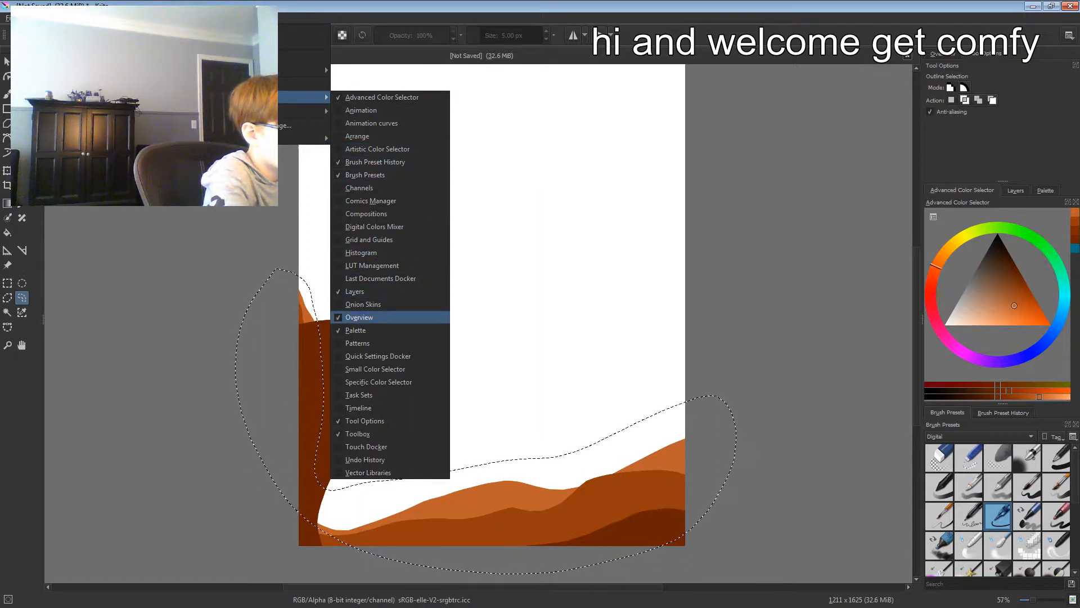
key(Down)
key(Down)
key(Down)
key(Down)
key(Down)
key(Down)
key(Down)
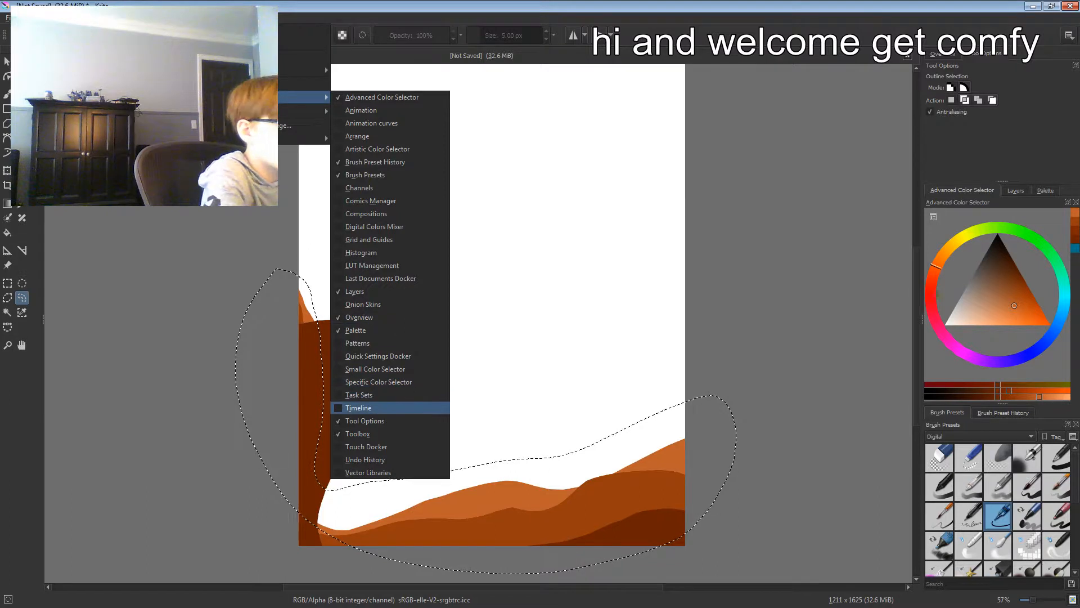
key(Down)
key(Down)
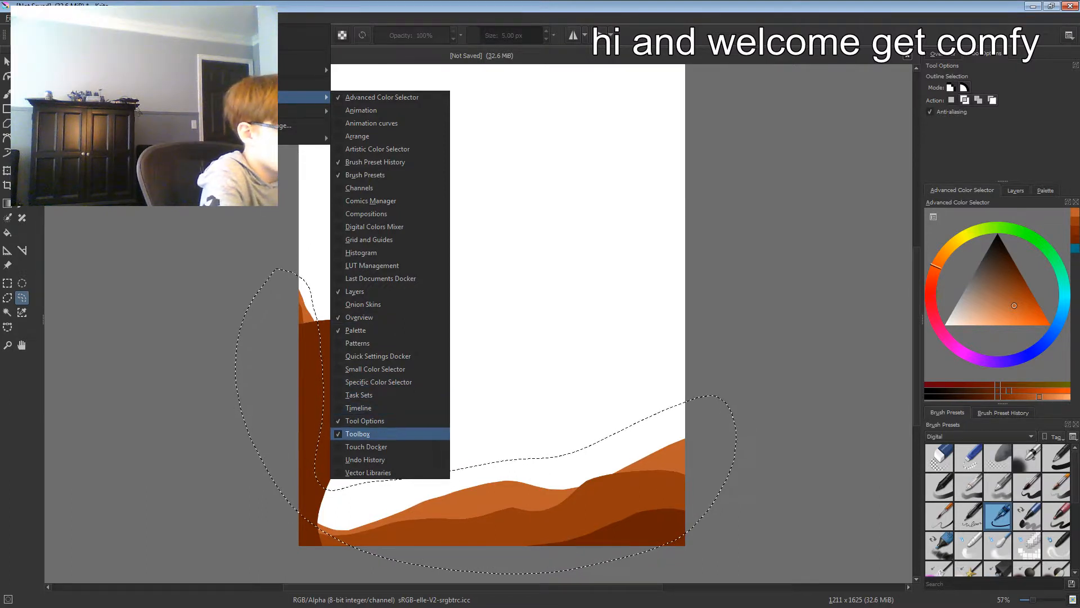
key(Up)
key(Up)
key(Up)
key(Up)
key(Up)
key(Up)
key(Up)
key(Up)
key(Up)
key(Up)
key(Up)
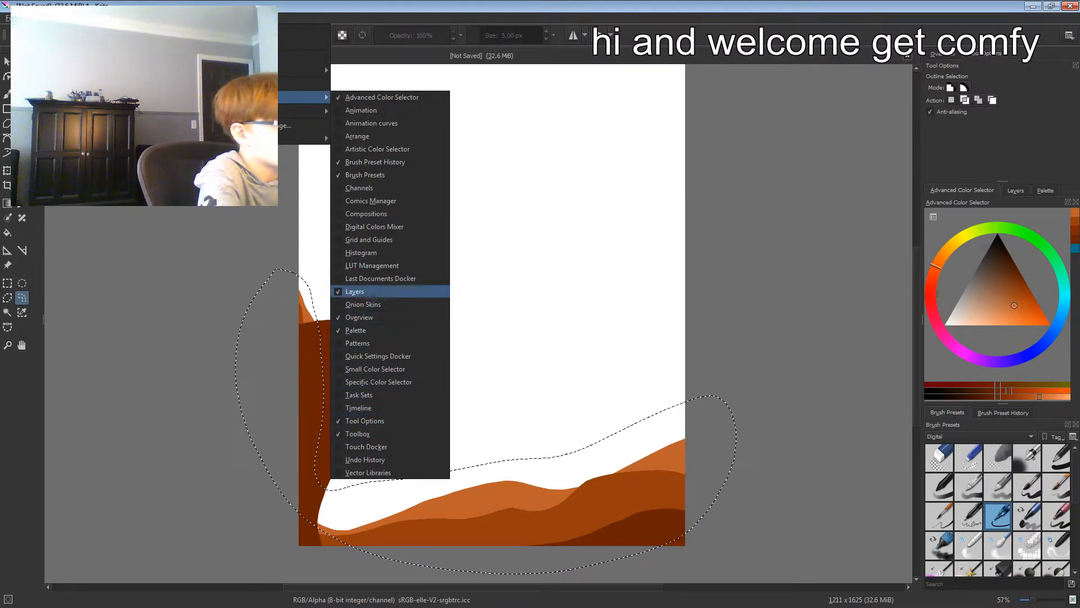
key(Down)
key(Up)
key(Down)
key(Down)
key(Down)
key(Up)
key(Up)
key(Up)
key(Up)
key(Up)
key(Up)
key(Up)
key(Up)
key(Up)
key(Up)
key(Up)
key(Up)
key(Up)
key(Up)
key(Up)
key(Up)
key(Up)
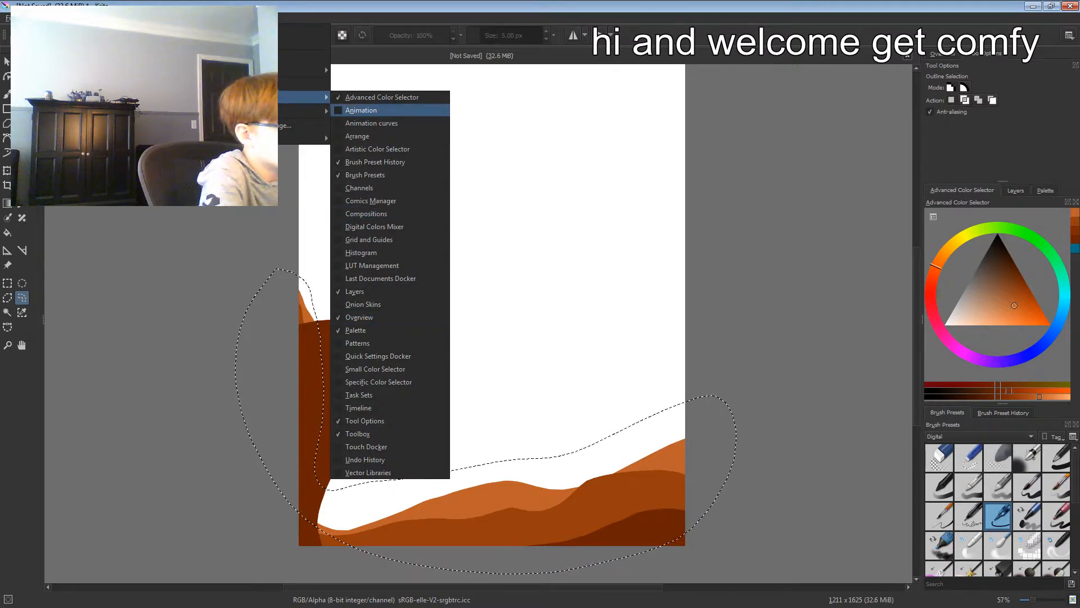
key(Down)
key(Down)
key(Down)
key(Down)
key(Down)
key(Down)
key(Down)
key(Down)
key(Down)
key(Down)
key(Down)
key(Down)
key(Down)
key(Down)
key(Down)
key(Down)
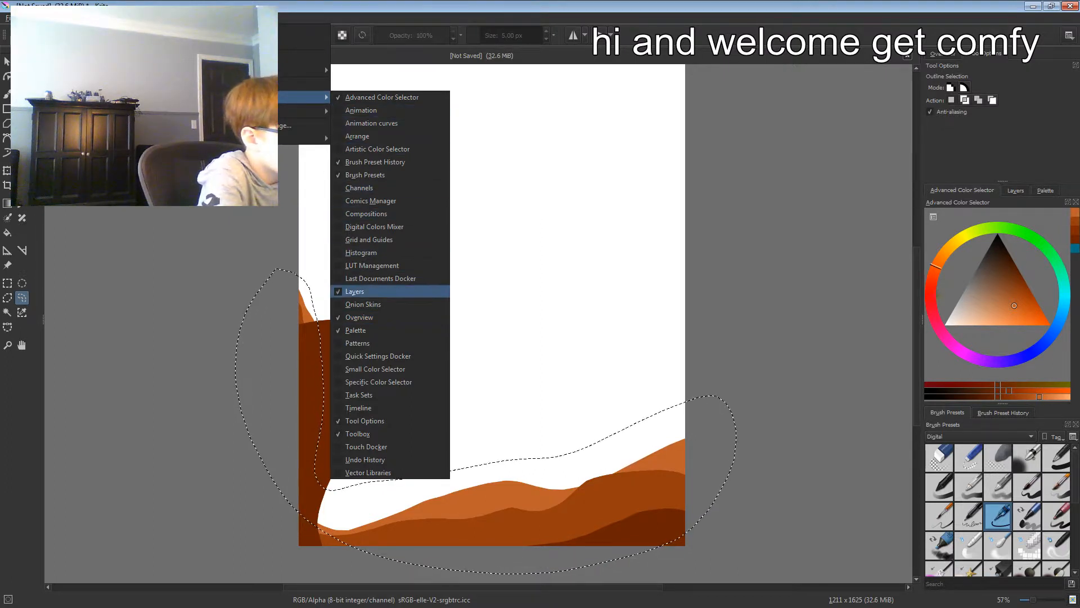
key(Up)
key(Down)
key(Down)
key(Down)
key(Down)
key(Down)
key(Down)
key(Down)
key(Down)
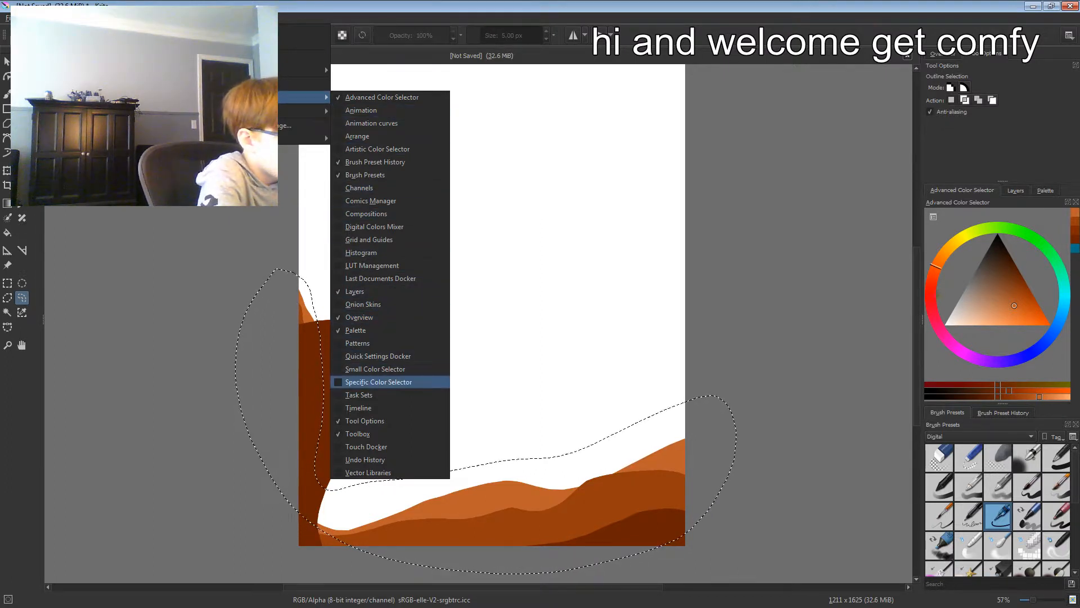
key(Down)
key(Up)
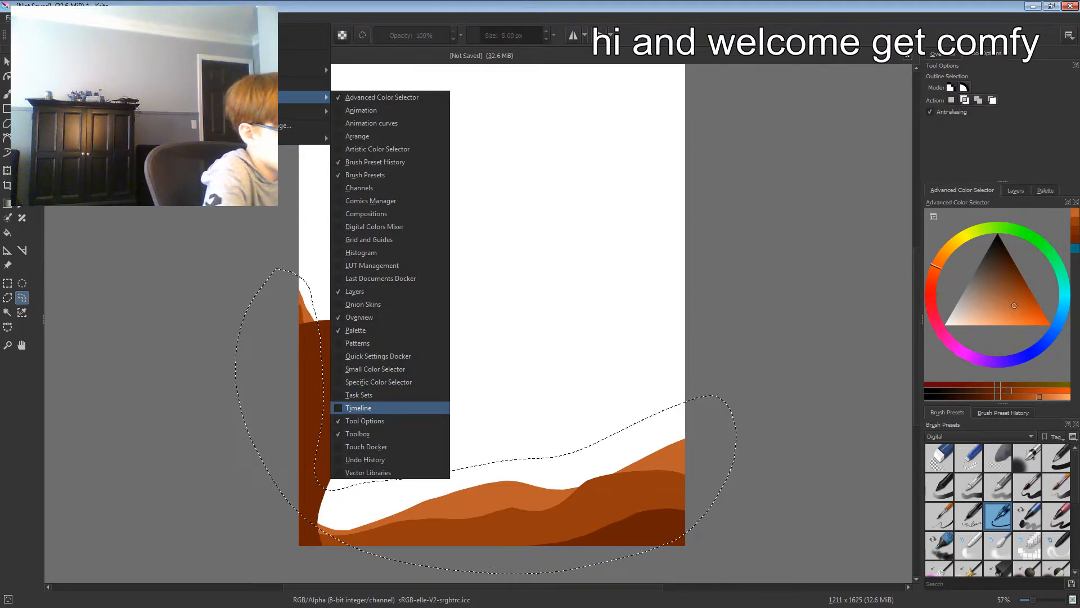
key(Up)
key(Up)
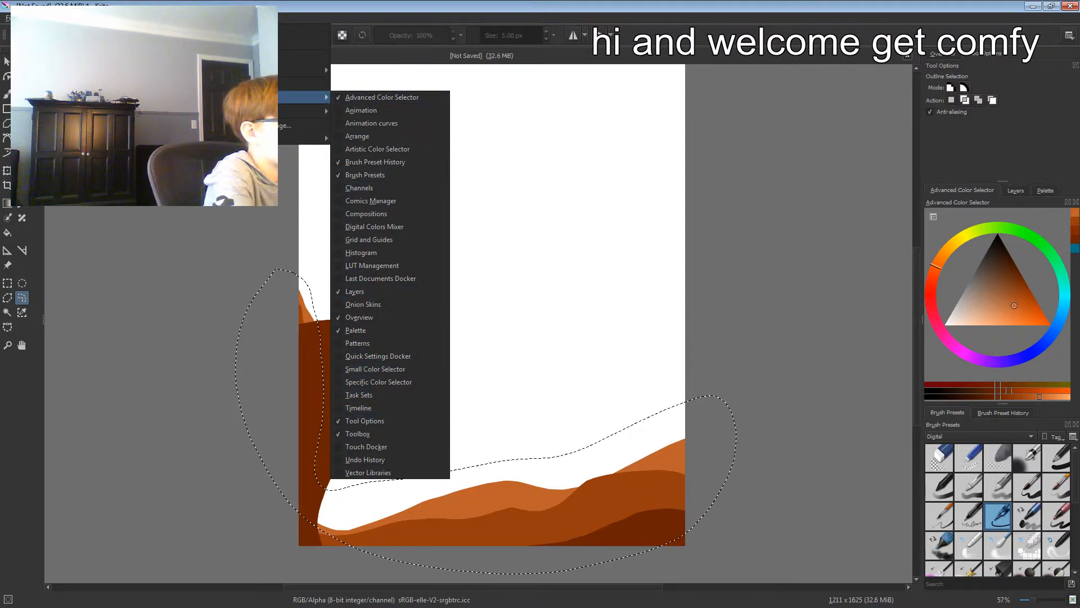
Step: Replace the active selection with a new freehand outline for the fourth row of hills, gently waving and rising towards the canvas's right edge
click(462, 225)
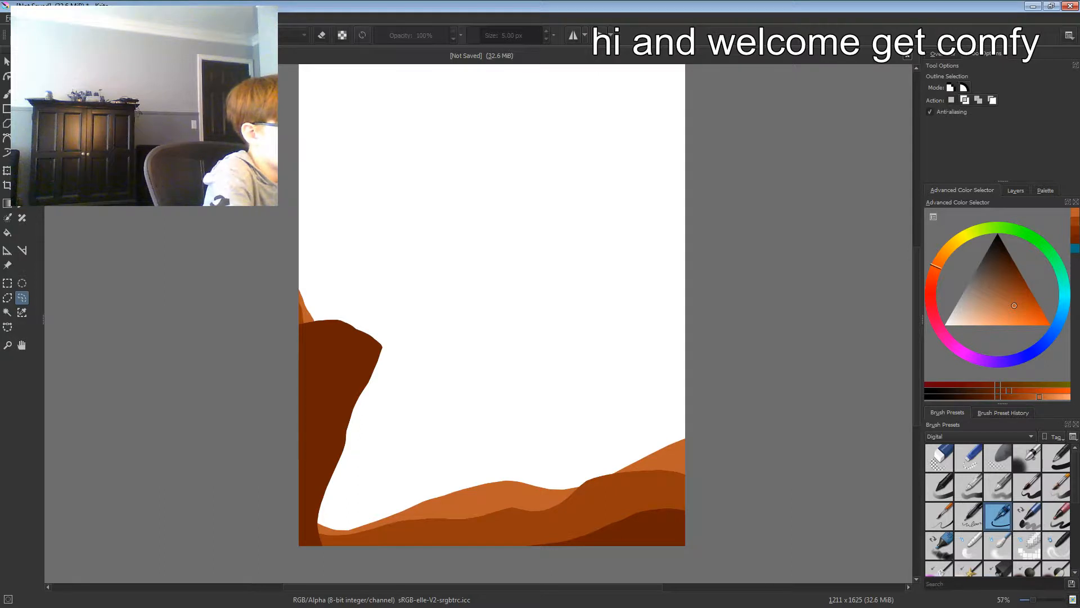
mouse_move(289, 271)
mouse_down()
mouse_move(332, 337)
mouse_move(325, 417)
mouse_move(355, 494)
mouse_move(508, 452)
mouse_move(634, 435)
mouse_move(743, 465)
mouse_move(513, 576)
mouse_move(174, 372)
mouse_move(189, 346)
mouse_move(286, 270)
mouse_up()
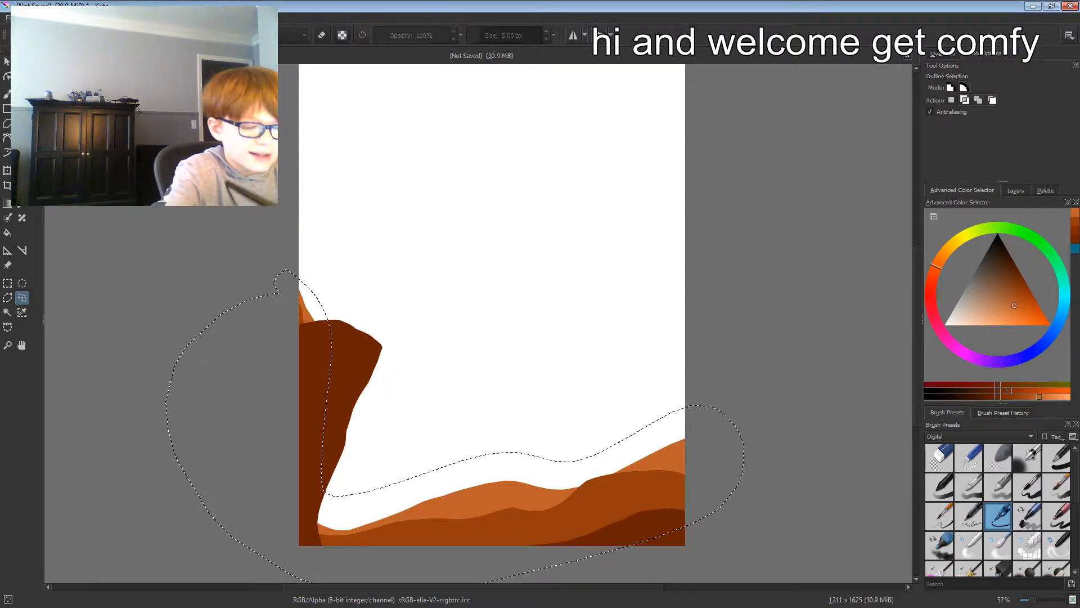
Step: Fill the fourth row of hills with a brighter orange on Layer 5, and clear the selection
drag(1015, 305, 1021, 315)
click(1015, 190)
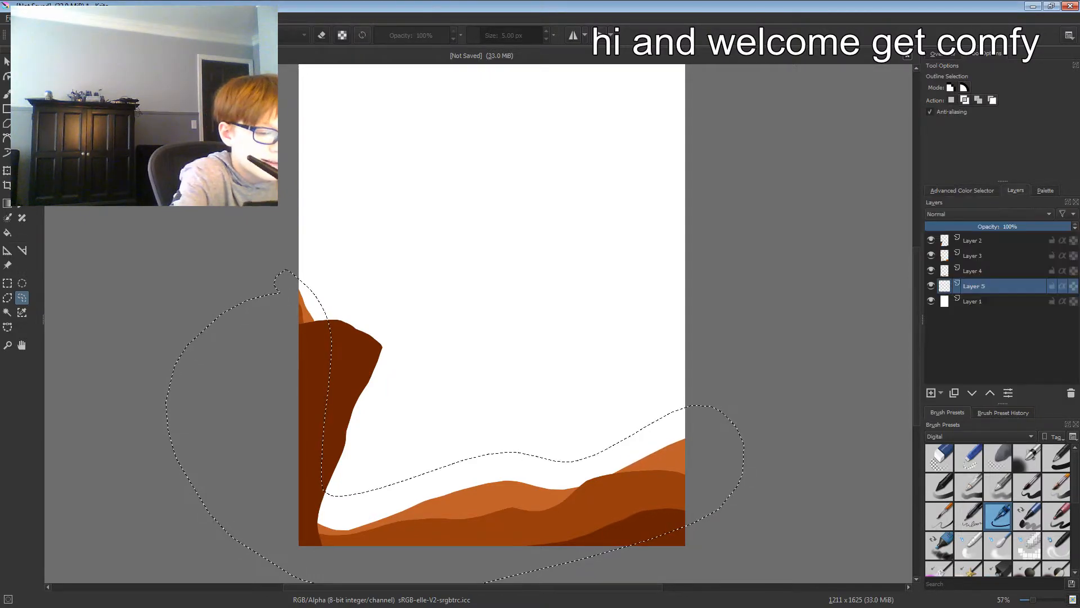
click(962, 190)
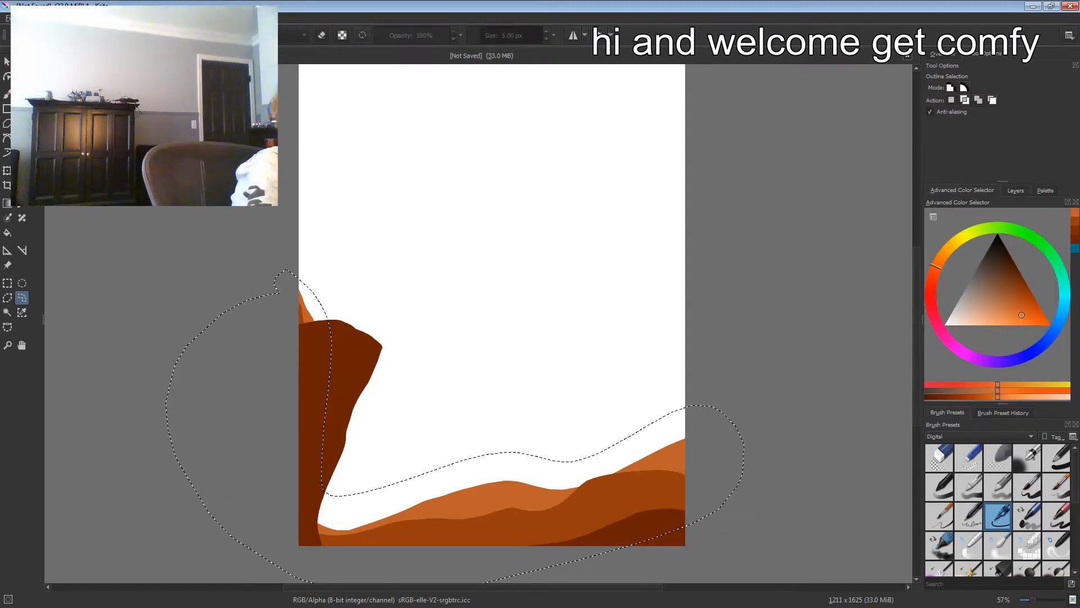
key(f)
click(484, 470)
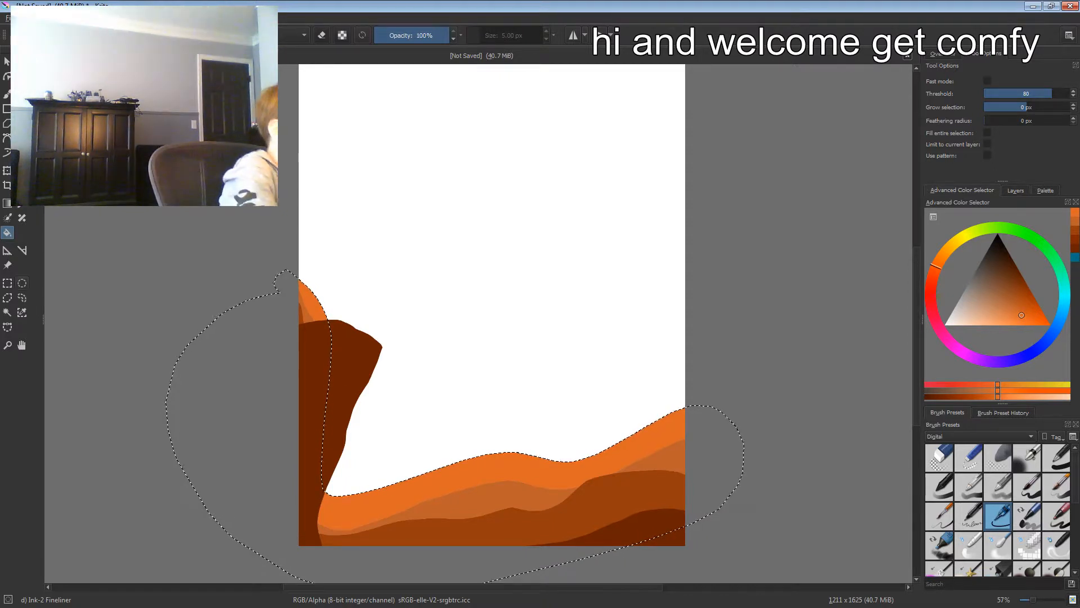
key(ctrl+shift+a)
click(22, 298)
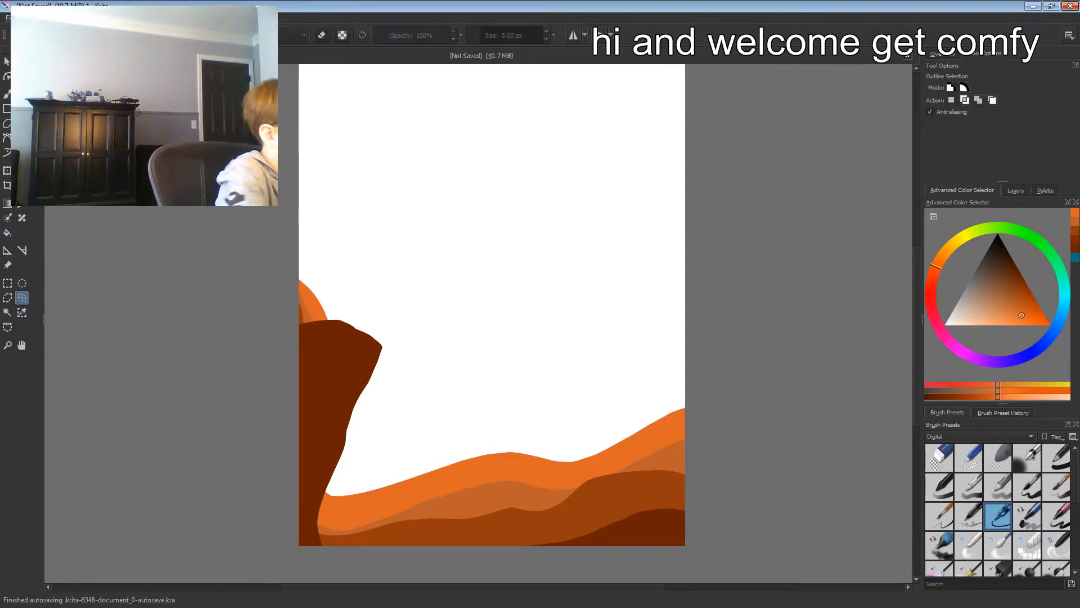
mouse_move(340, 327)
mouse_down()
mouse_move(360, 397)
mouse_move(423, 453)
mouse_move(685, 363)
mouse_up()
drag(755, 404, 304, 539)
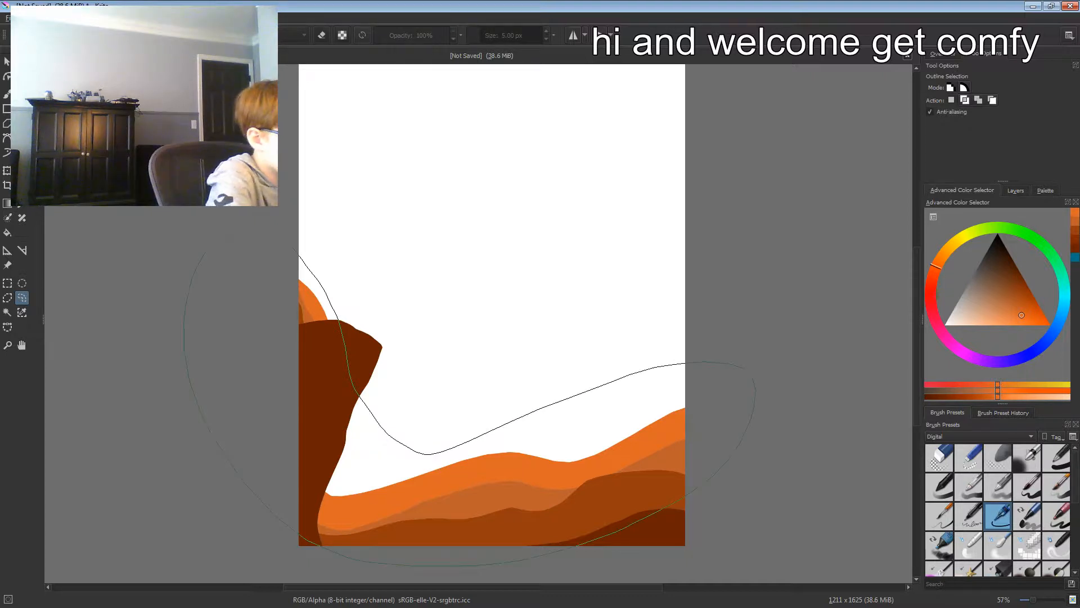
drag(270, 250, 291, 248)
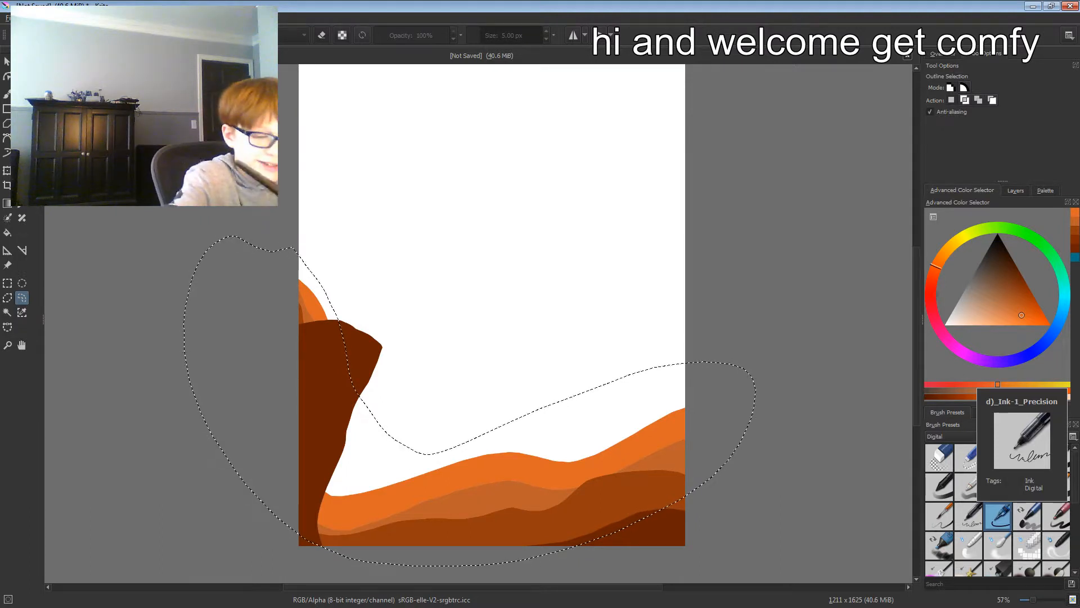
key(f)
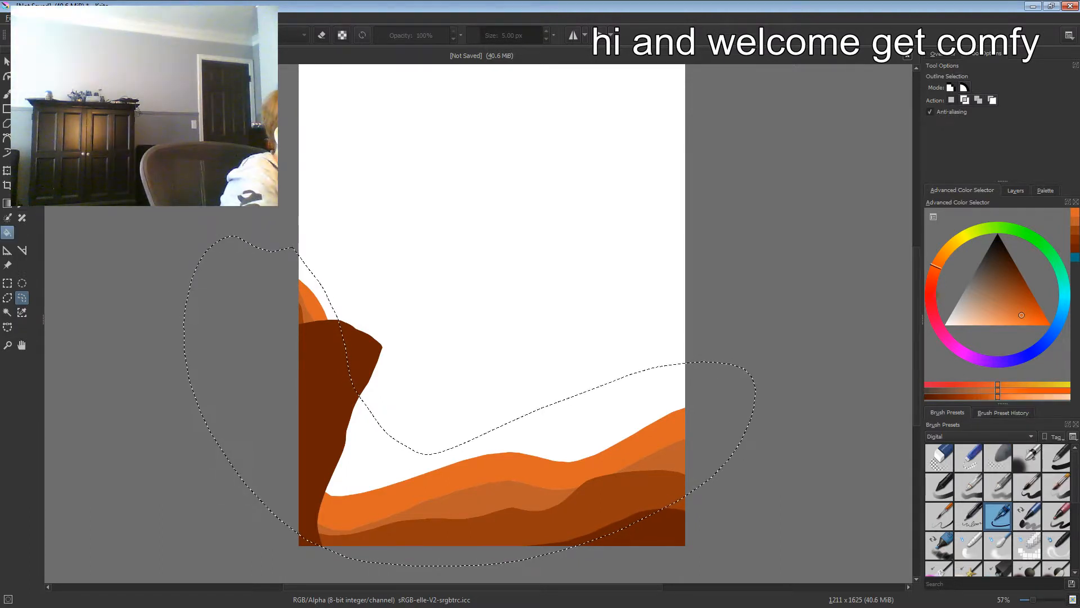
click(523, 434)
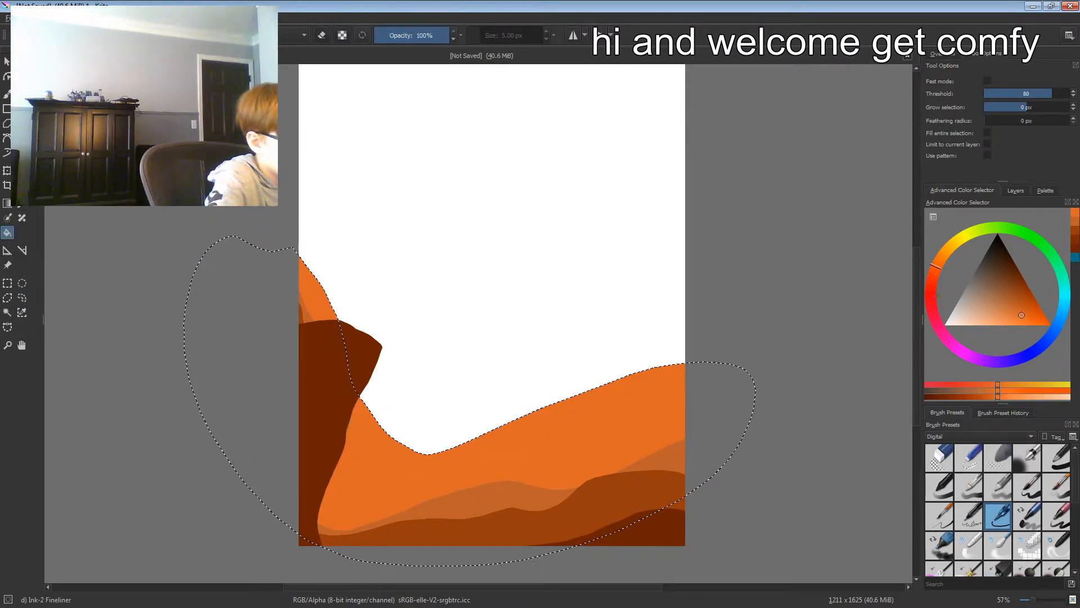
key(ctrl+z)
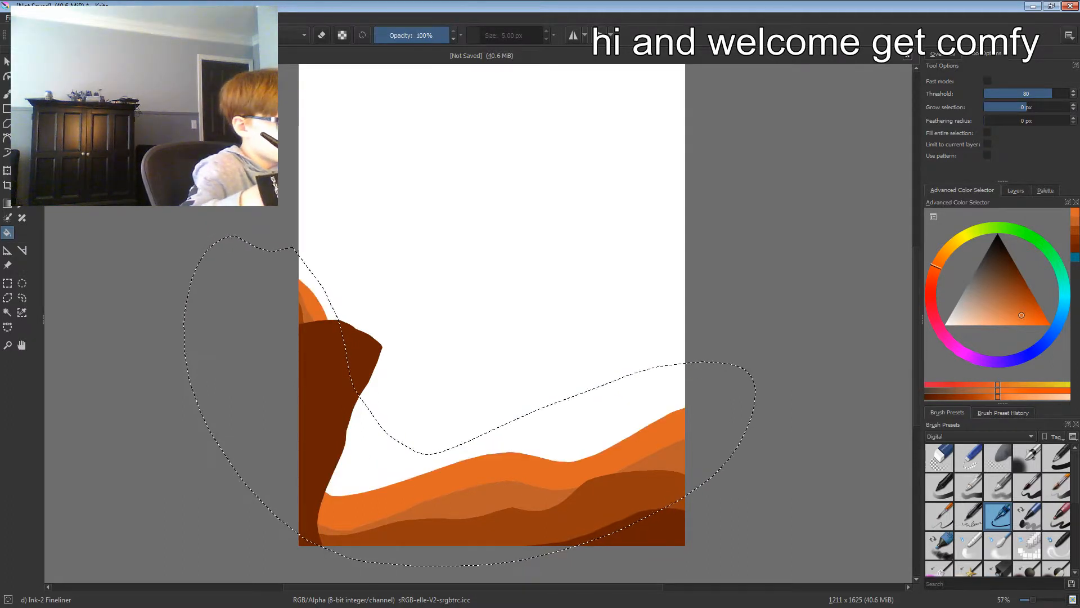
key(ctrl+shift+a)
Step: Add a new paint layer and move it directly beneath Layer 5
click(1016, 190)
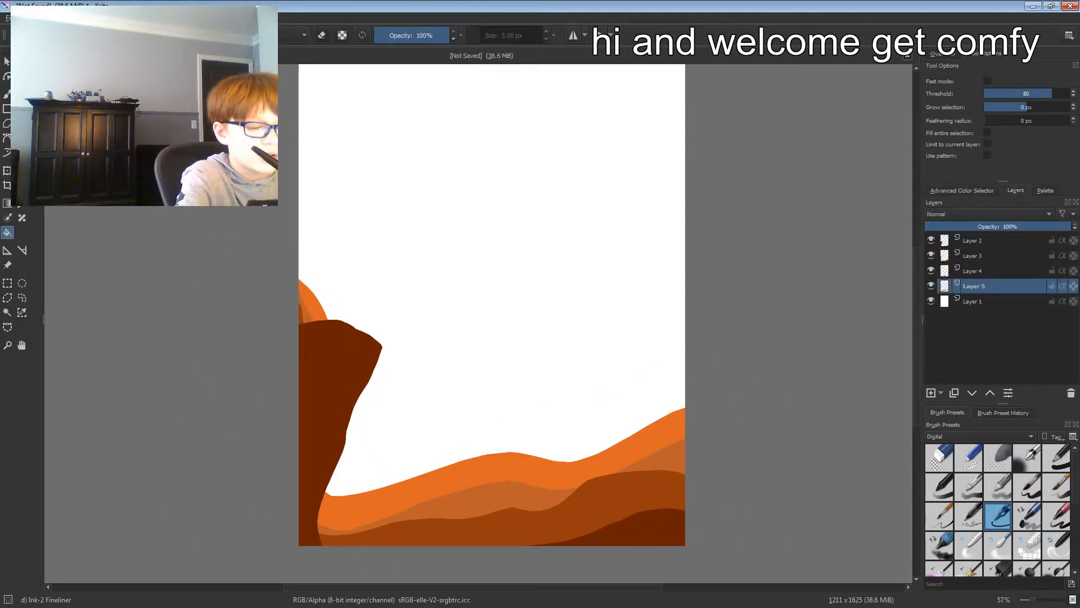
key(Insert)
click(972, 393)
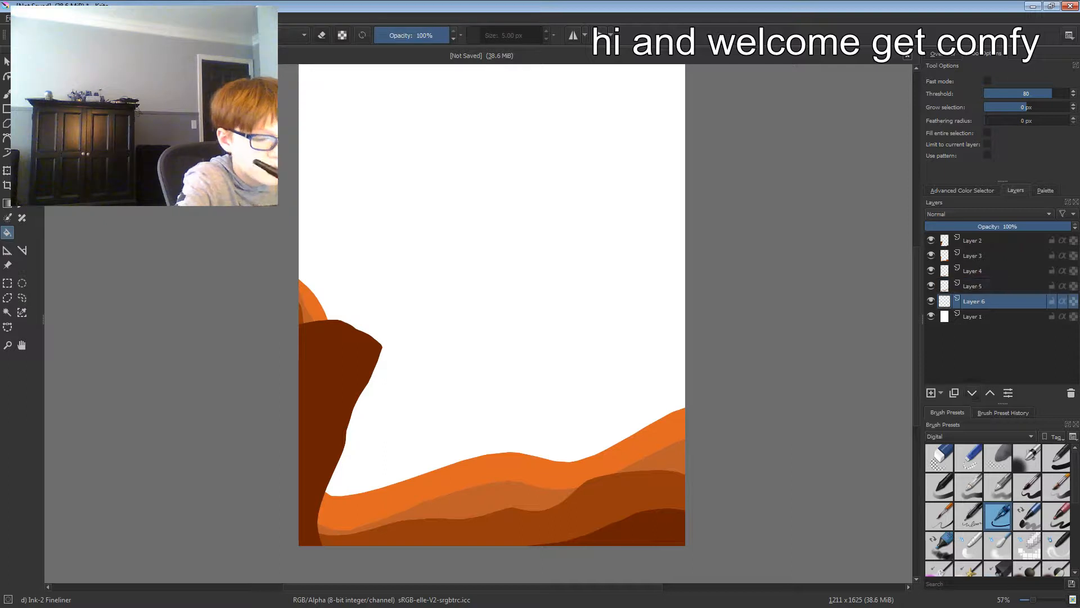
Step: Outline a freehand selection for a fifth row of hills, slightly above the fourth row and rising towards the canvas's right edge
click(962, 190)
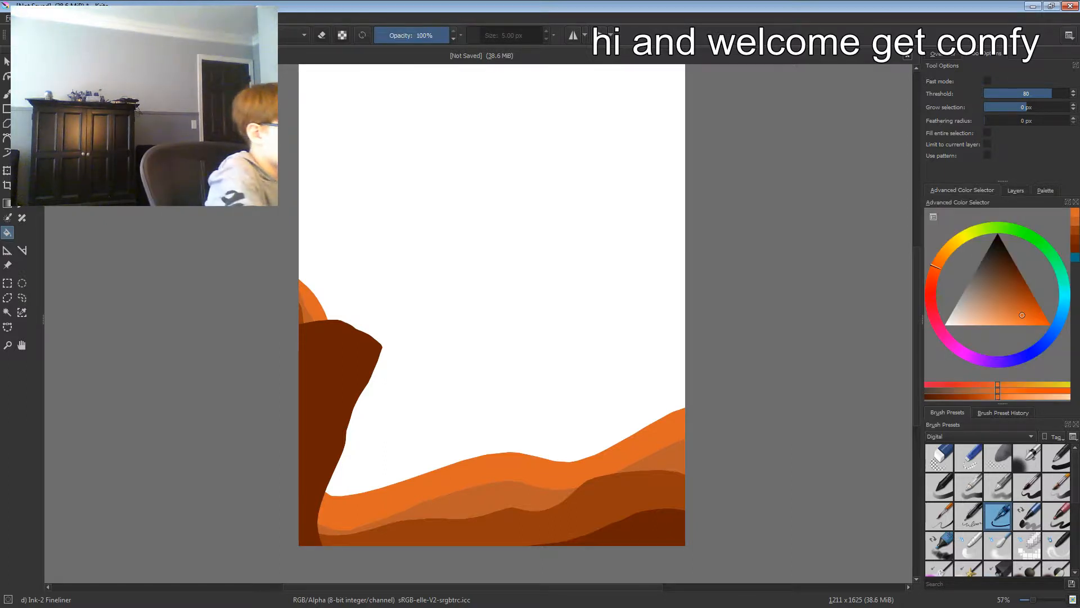
click(22, 297)
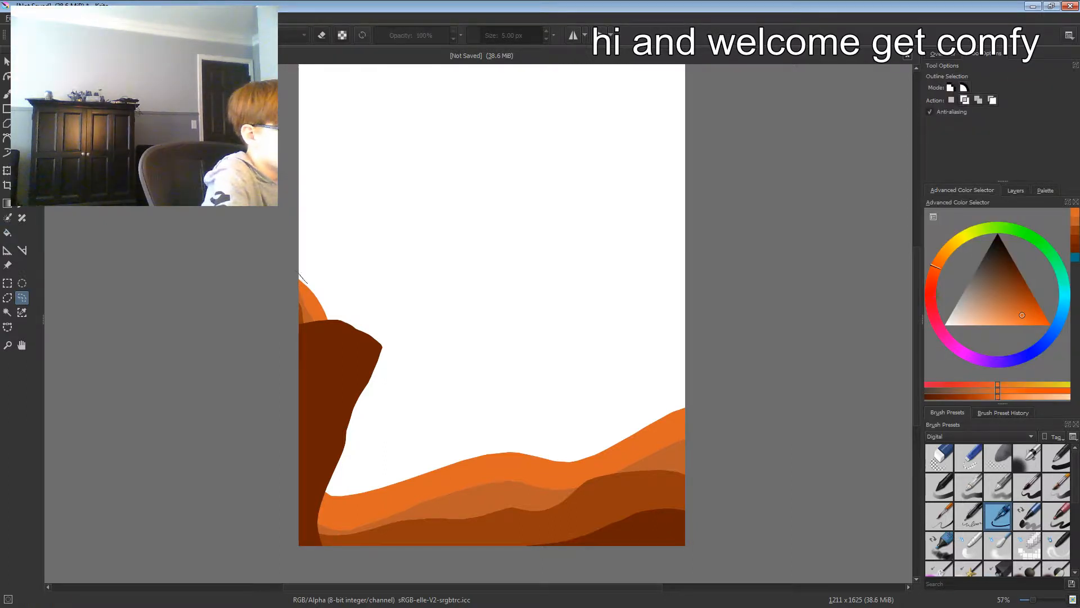
mouse_move(349, 395)
mouse_down()
mouse_move(343, 428)
mouse_move(388, 458)
mouse_up()
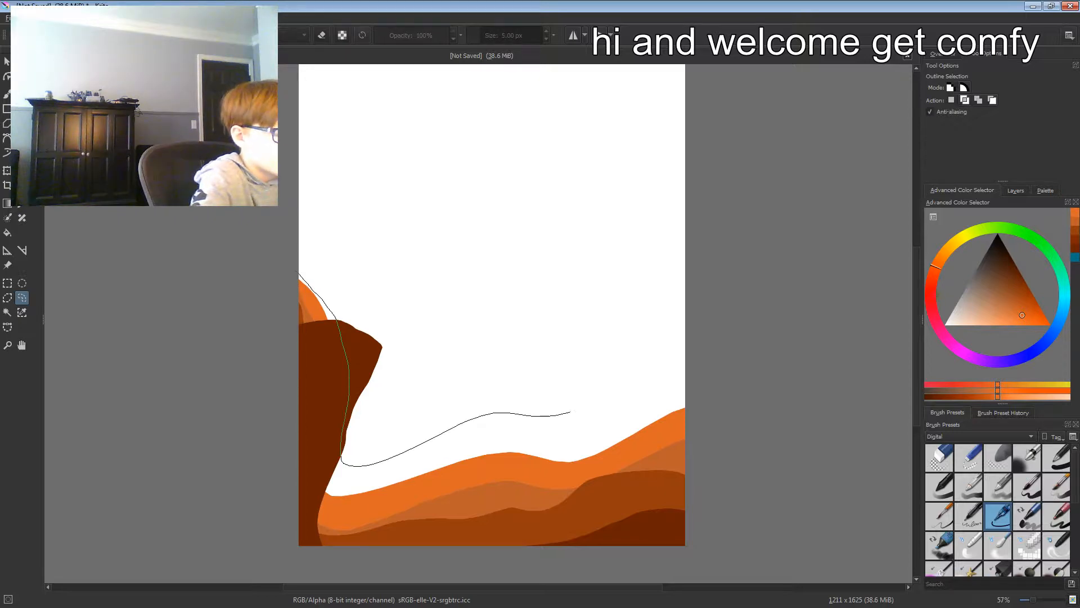
mouse_move(571, 412)
mouse_down()
mouse_move(724, 469)
mouse_move(585, 545)
mouse_move(254, 423)
mouse_up()
drag(209, 295, 298, 272)
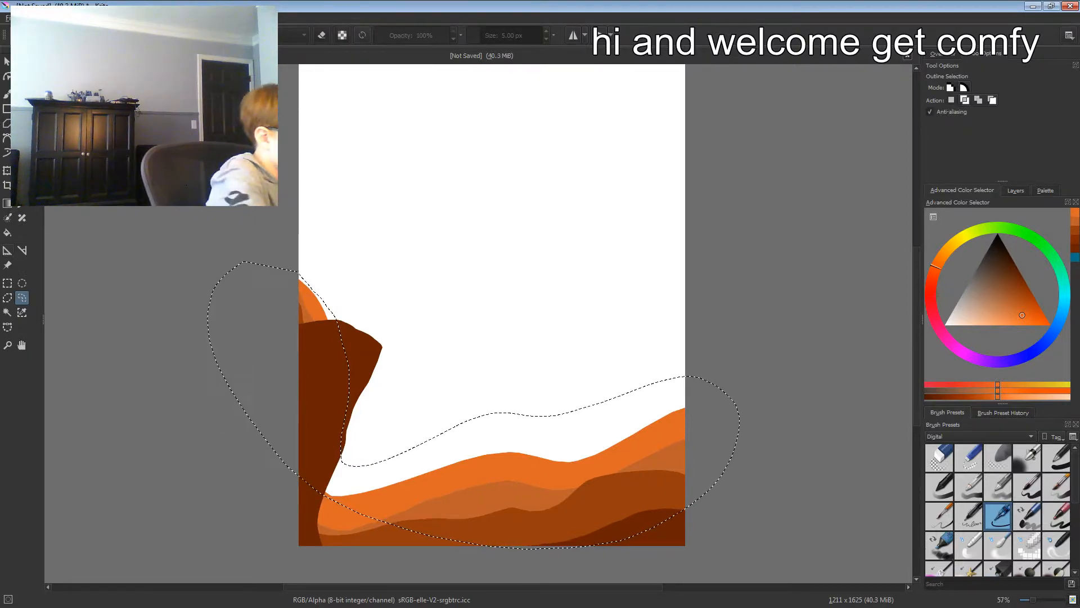
Step: Fill the fifth row of hills with a lighter, paler orange on Layer 6
drag(997, 397, 1019, 396)
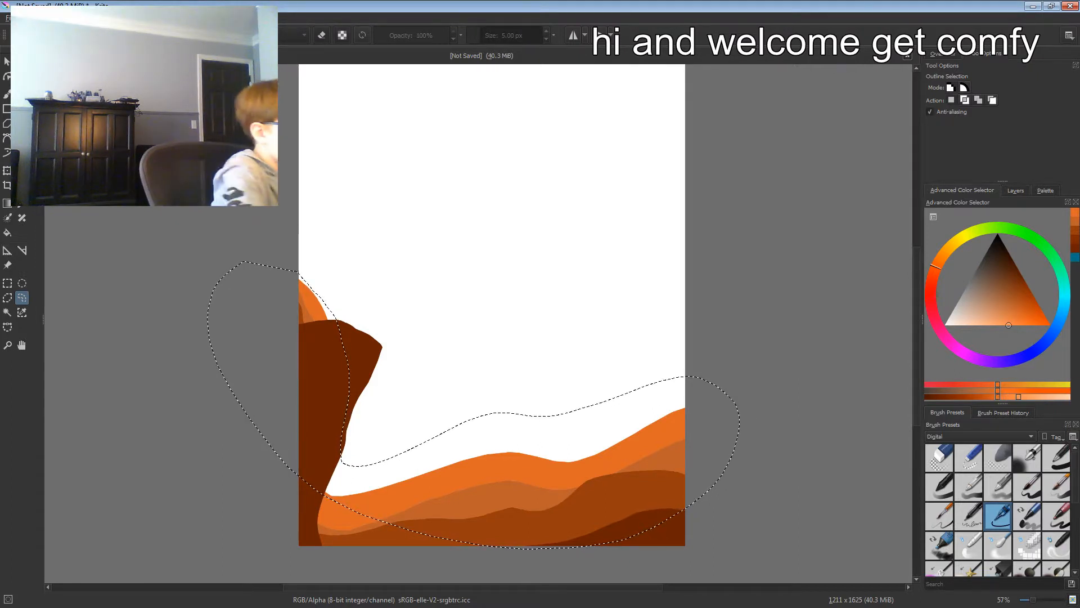
key(f)
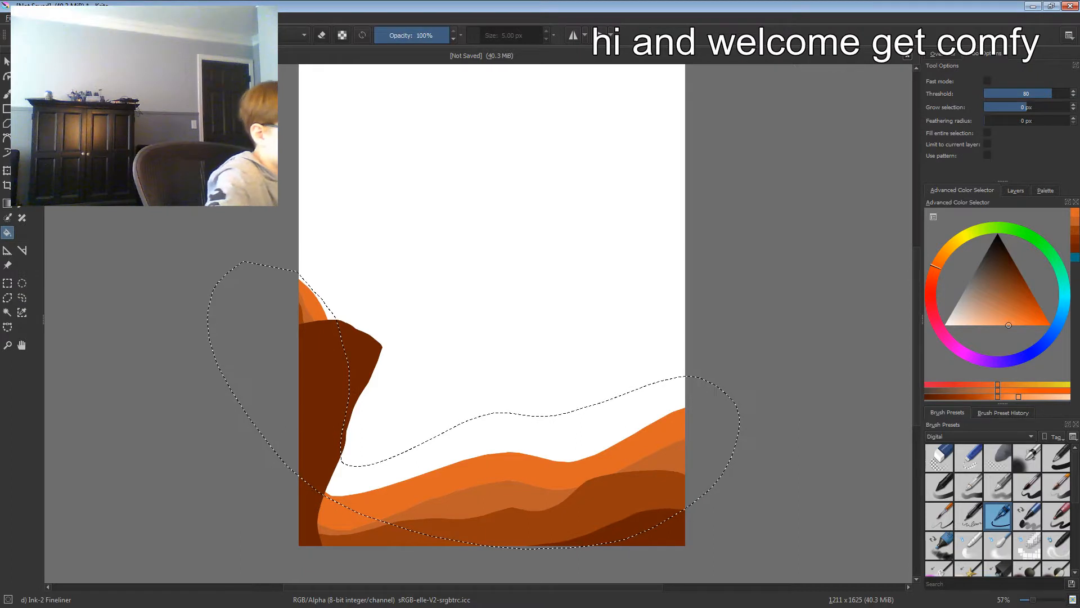
click(511, 433)
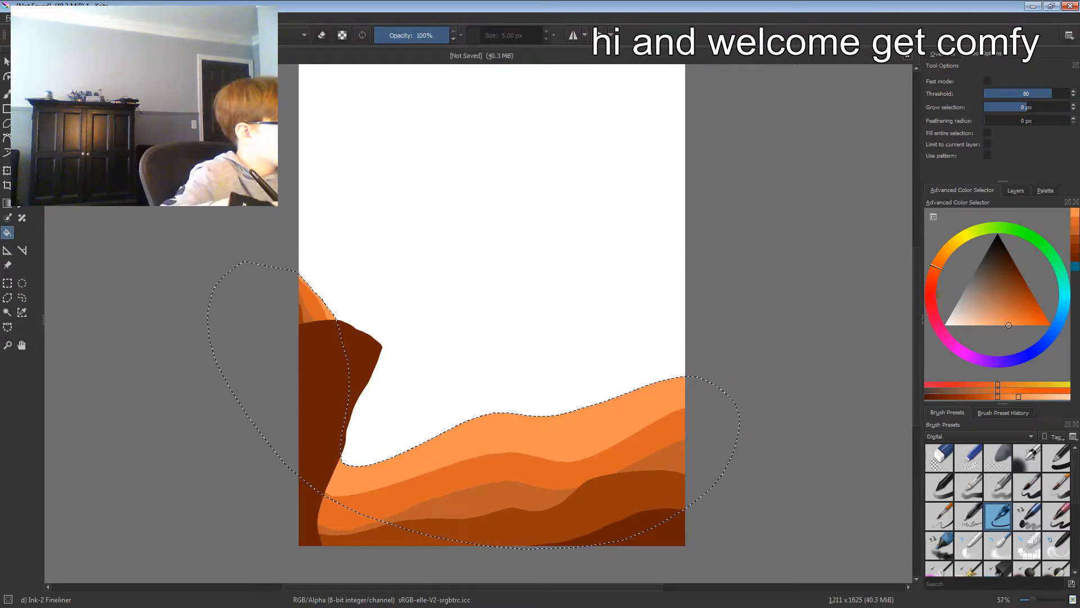
Step: Clear the selection, then add a new paint layer and place it directly beneath Layer 6 as the active layer
key(ctrl+shift+a)
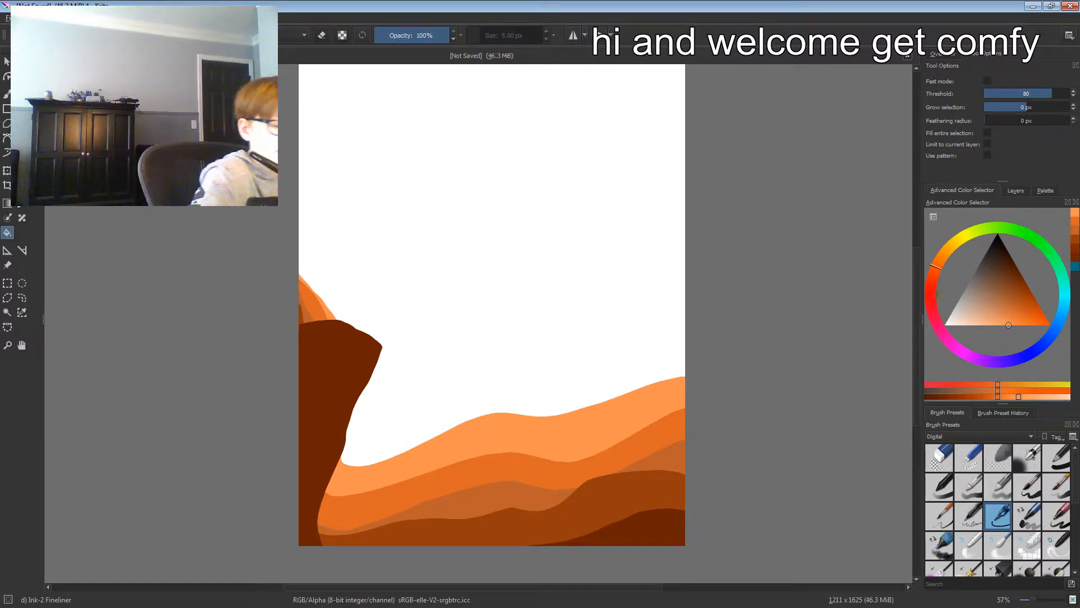
click(1015, 191)
click(932, 392)
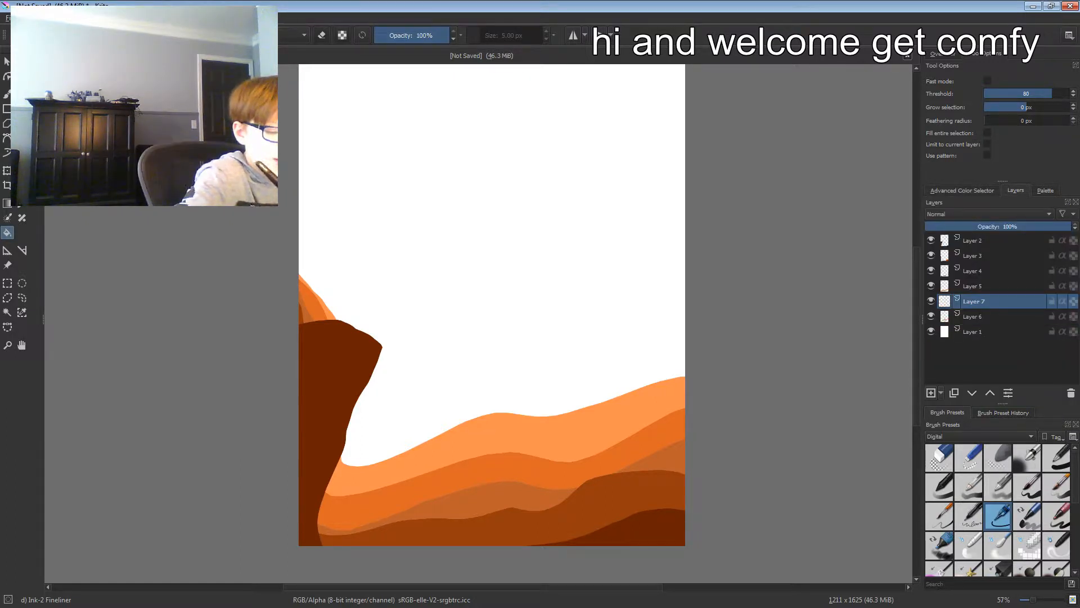
click(973, 393)
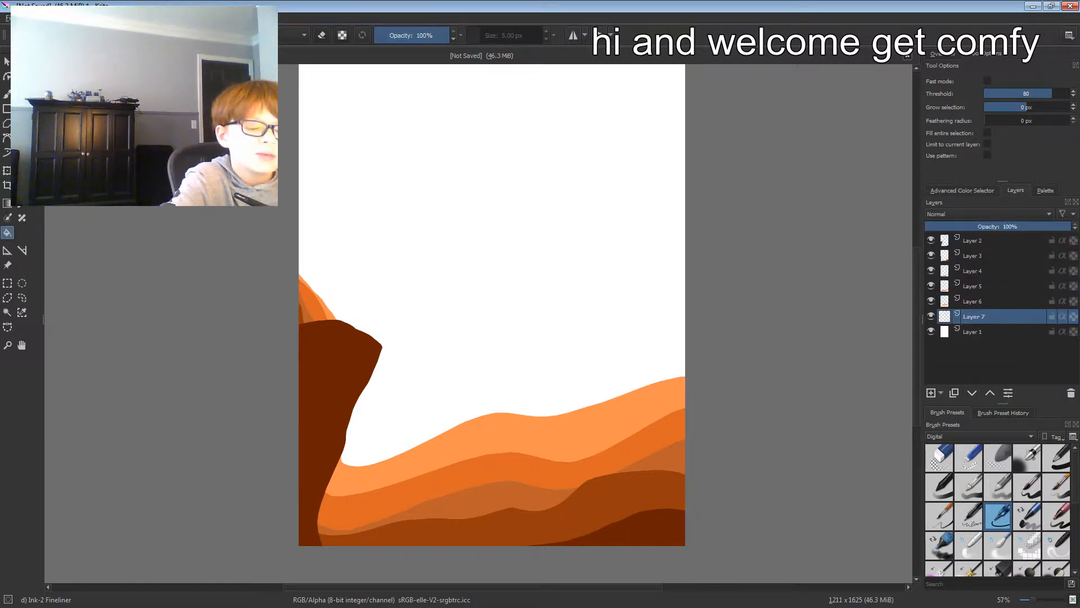
click(1001, 331)
click(1001, 240)
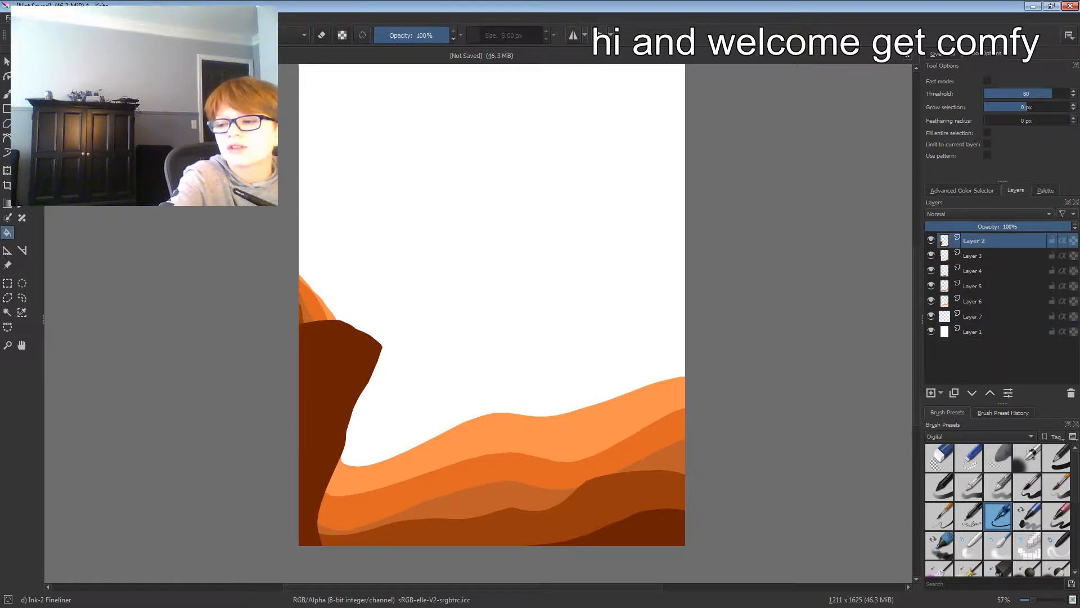
click(1001, 316)
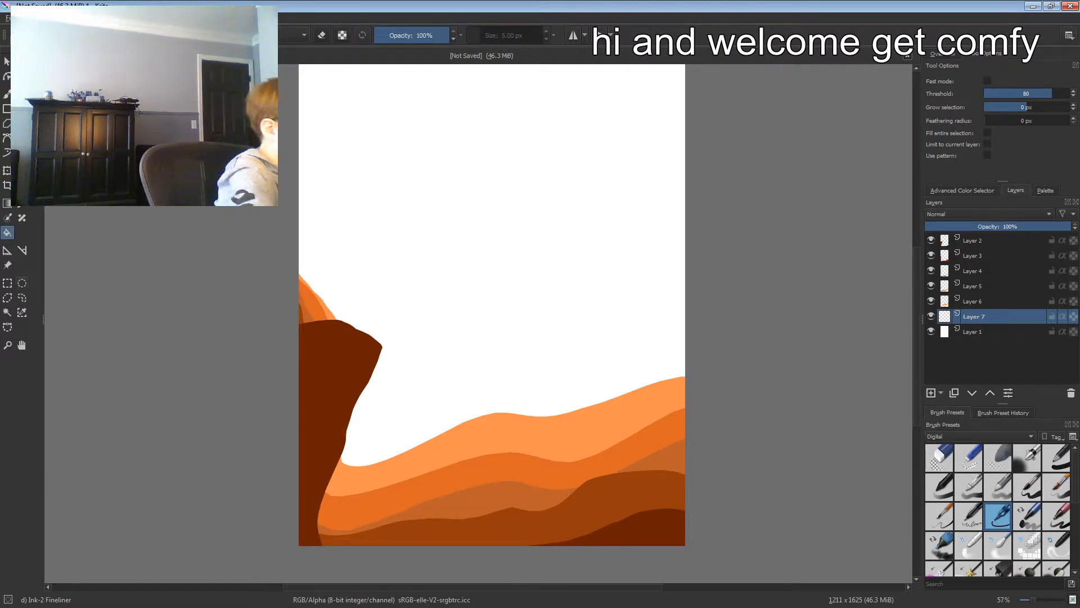
Step: Outline a freehand selection for a sixth row of hills, with a raised plateau above the fifth row towards the canvas's right edge
click(22, 297)
mouse_move(312, 269)
mouse_down()
mouse_move(330, 284)
mouse_move(362, 404)
mouse_move(473, 391)
mouse_move(500, 368)
mouse_up()
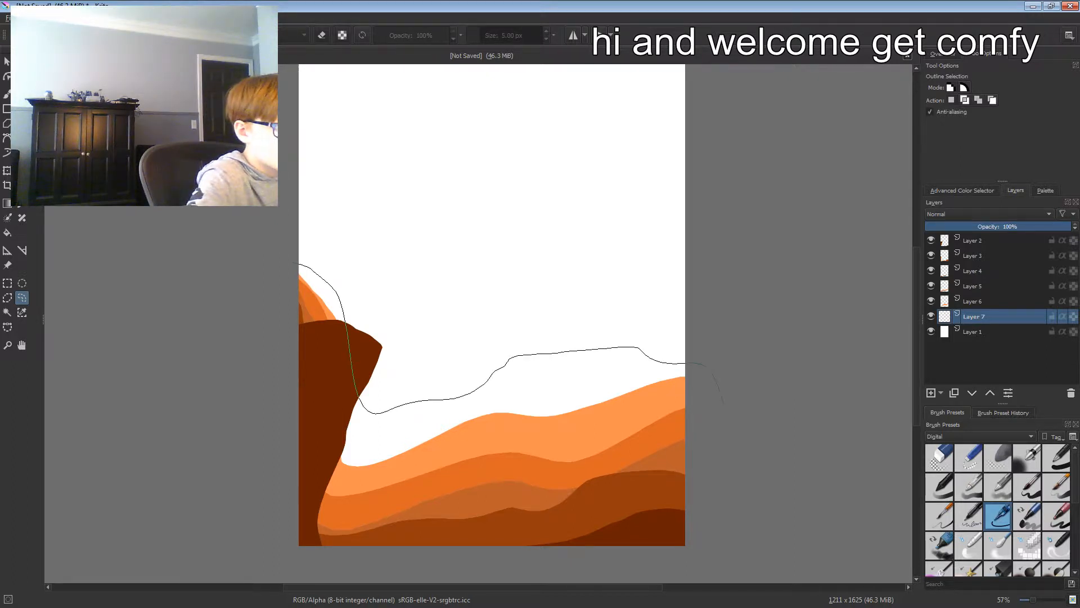
drag(229, 291, 243, 268)
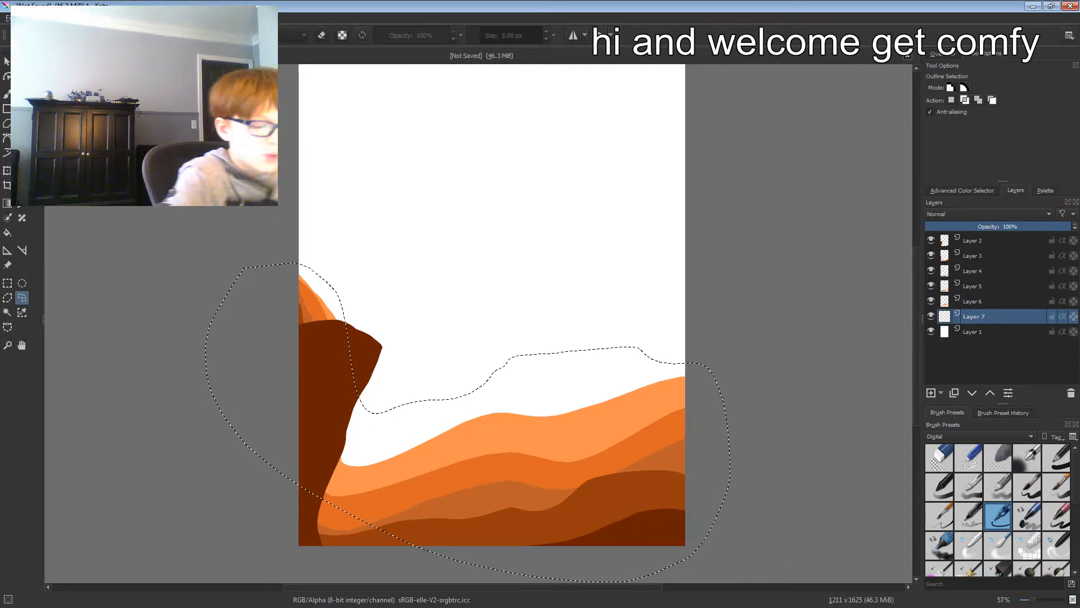
Step: Fill the sixth row of hills with a lighter peach orange on Layer 7, and clear the selection
click(962, 190)
drag(1011, 325, 1022, 325)
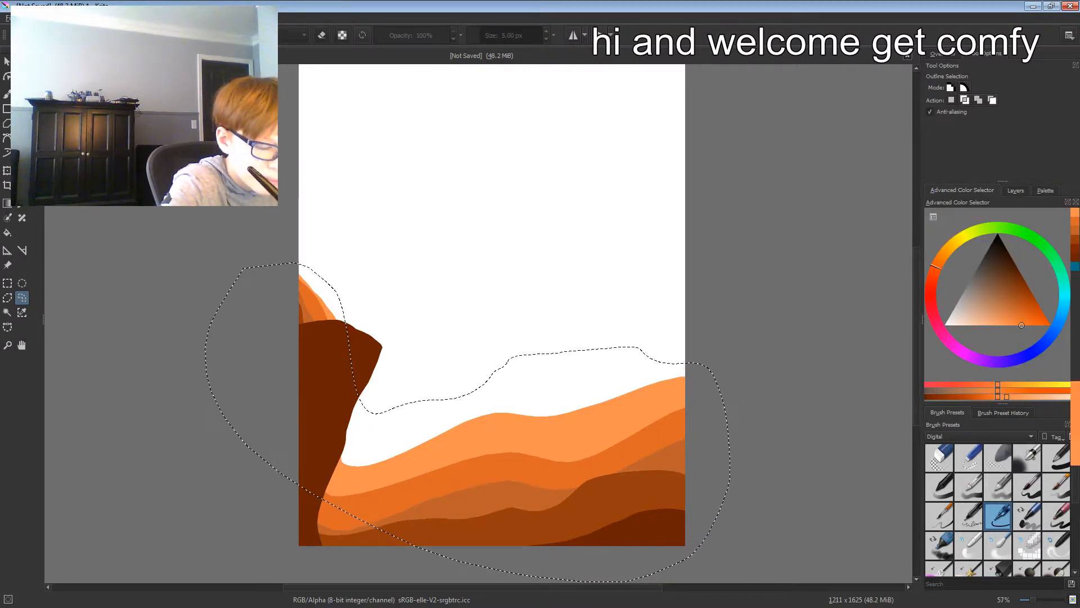
click(1024, 397)
drag(1024, 397, 1027, 397)
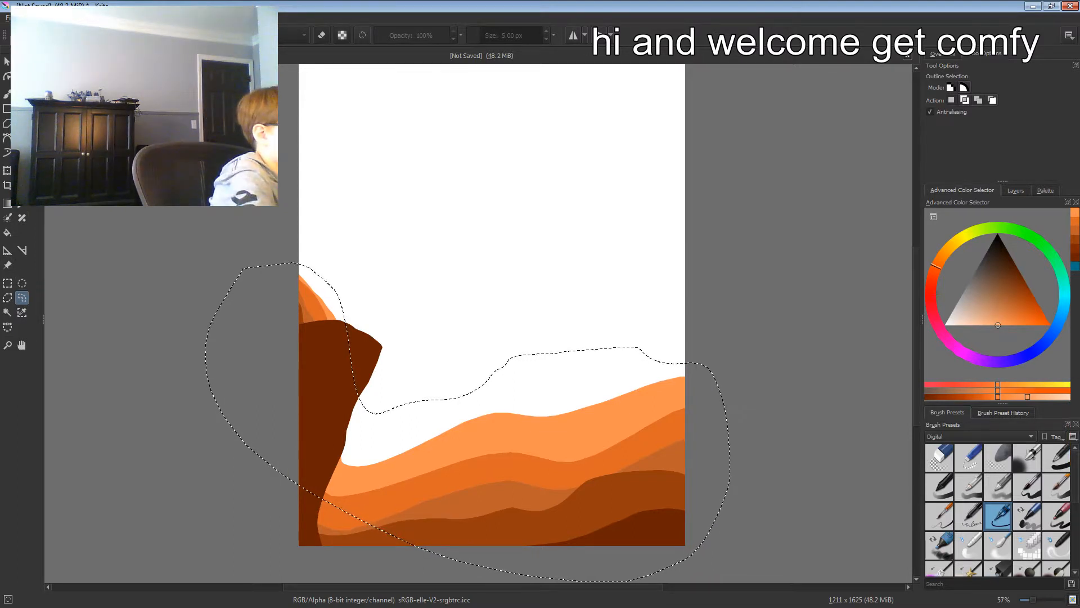
key(f)
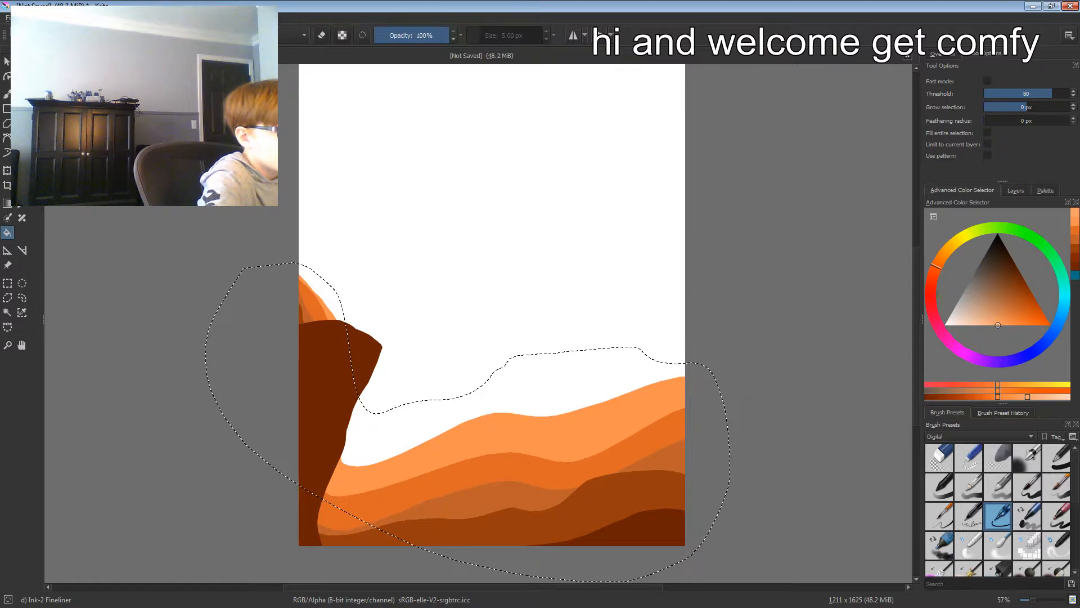
click(476, 393)
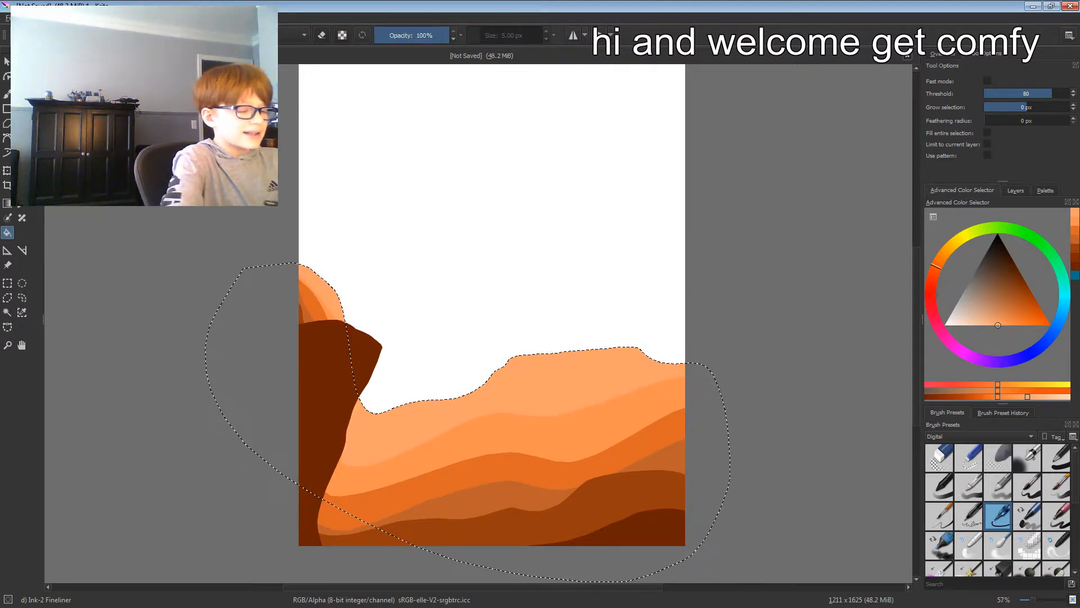
key(ctrl+shift+a)
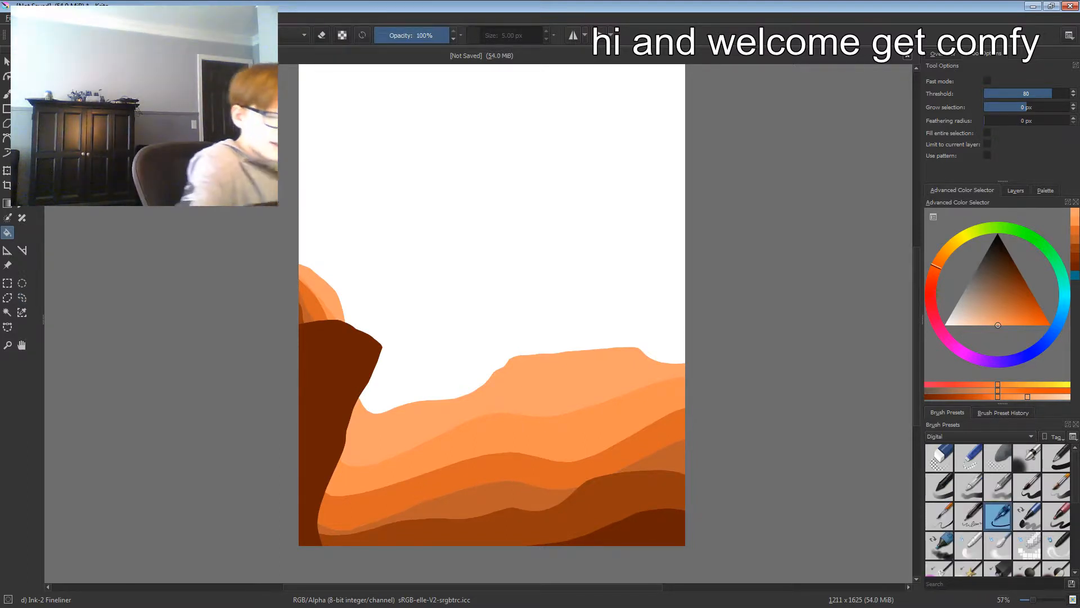
Step: Add a new paint layer directly beneath Layer 7 with its blending mode set to Normal
click(1016, 191)
click(931, 393)
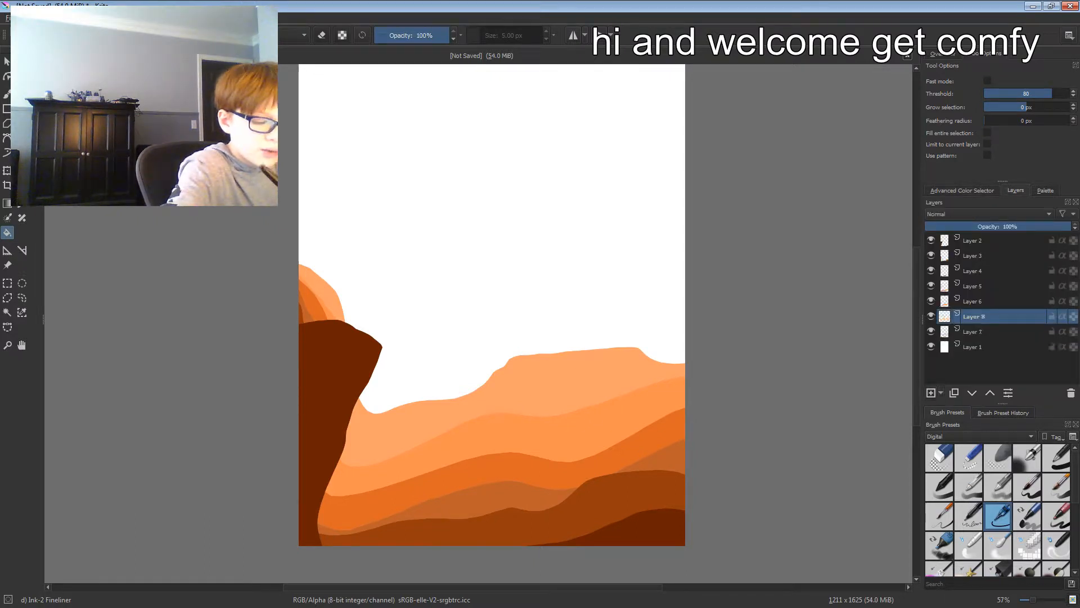
click(973, 393)
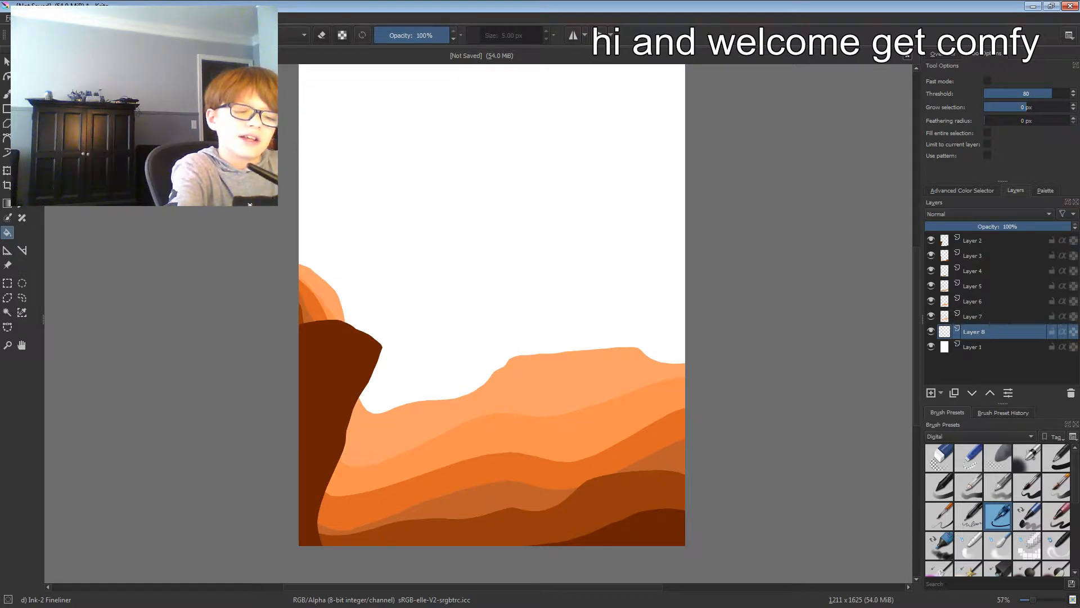
click(990, 214)
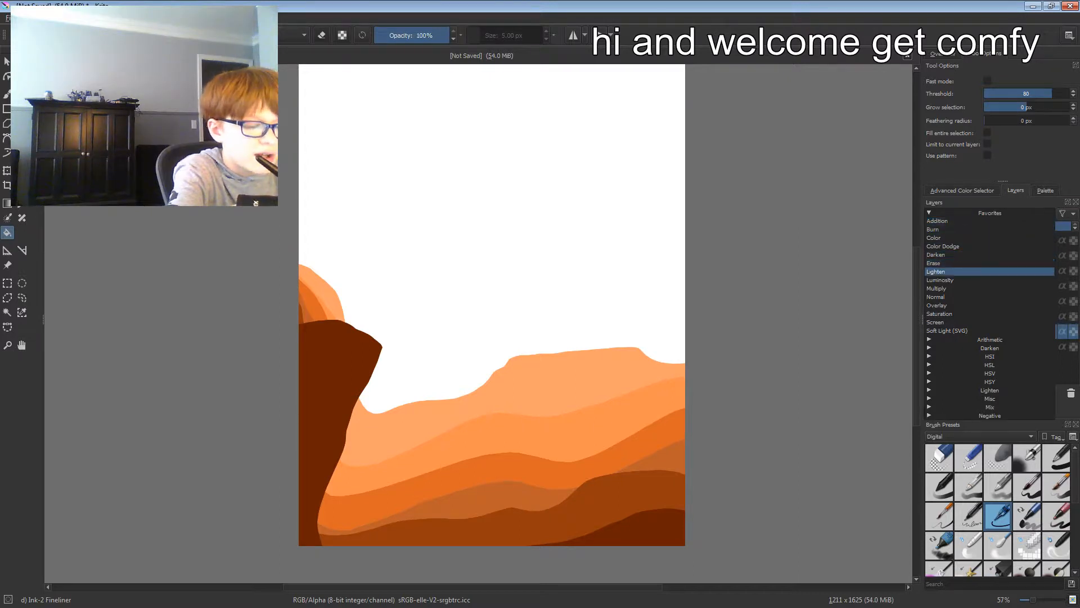
click(979, 297)
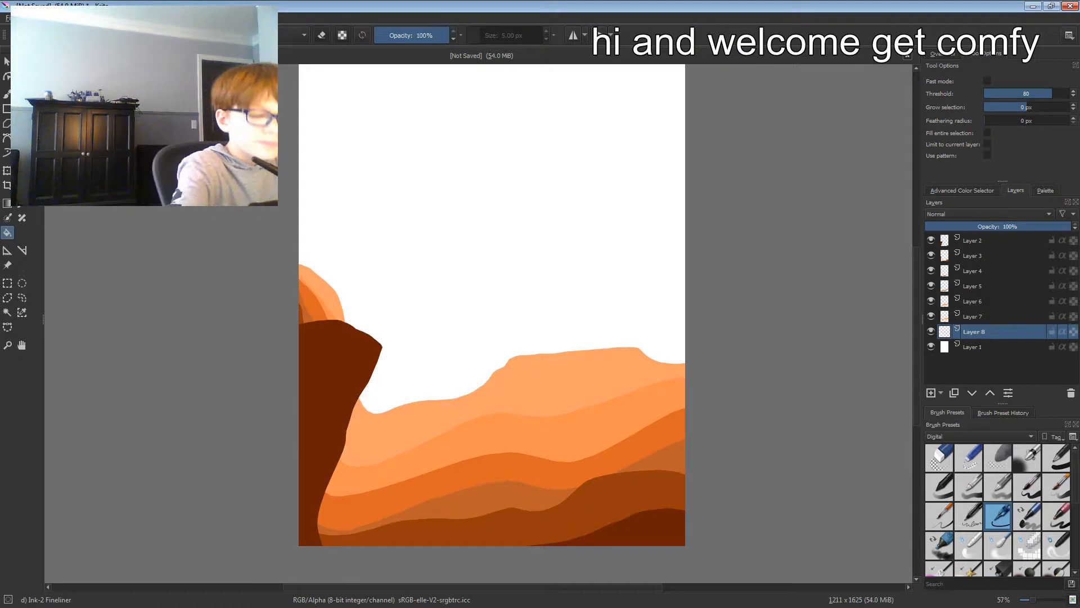
Step: Outline a freehand selection for a tall, rounded mountain behind the hills, peaking near the upper part of the canvas
click(962, 190)
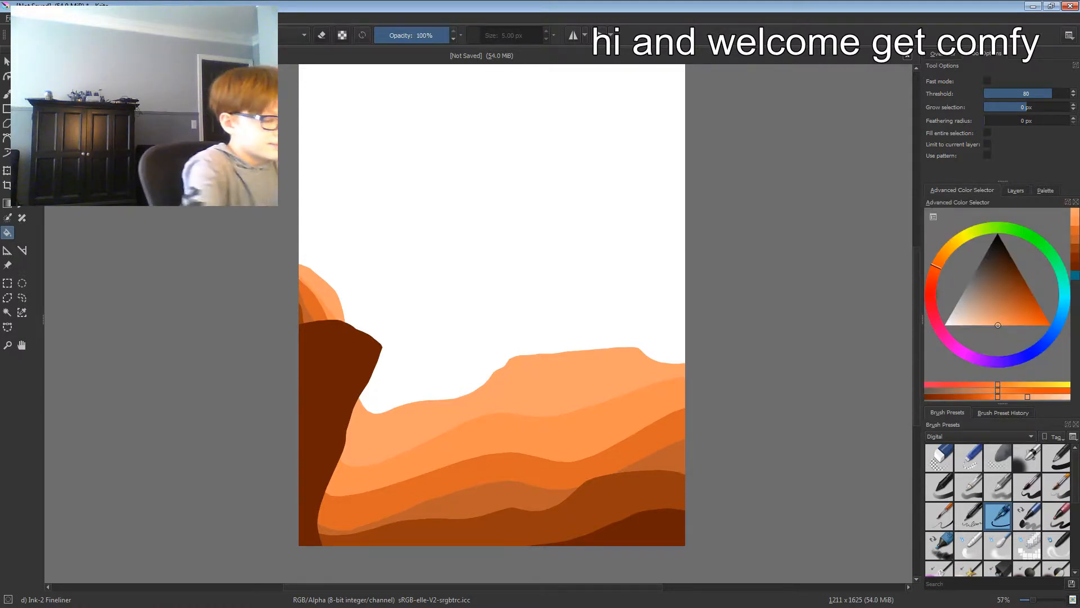
click(22, 298)
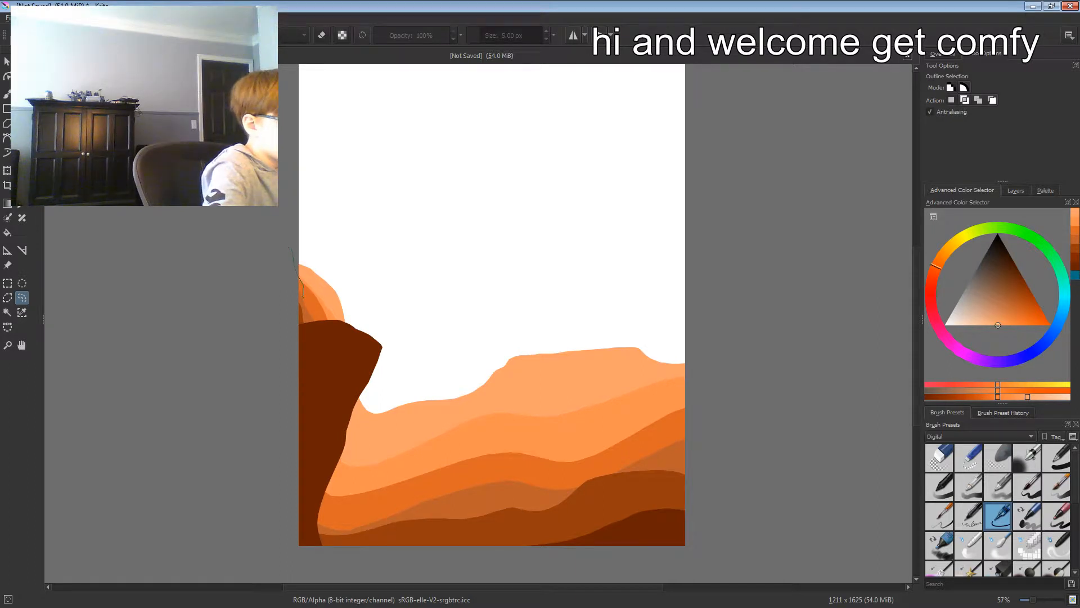
mouse_move(335, 338)
mouse_down()
mouse_move(367, 367)
mouse_move(422, 365)
mouse_move(451, 264)
mouse_up()
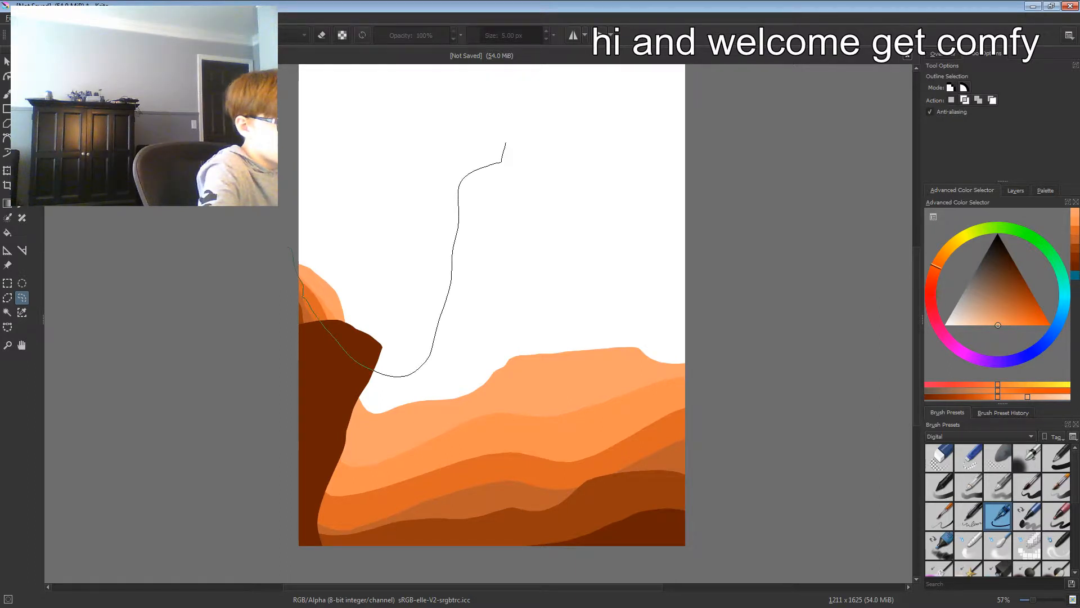
drag(506, 142, 507, 142)
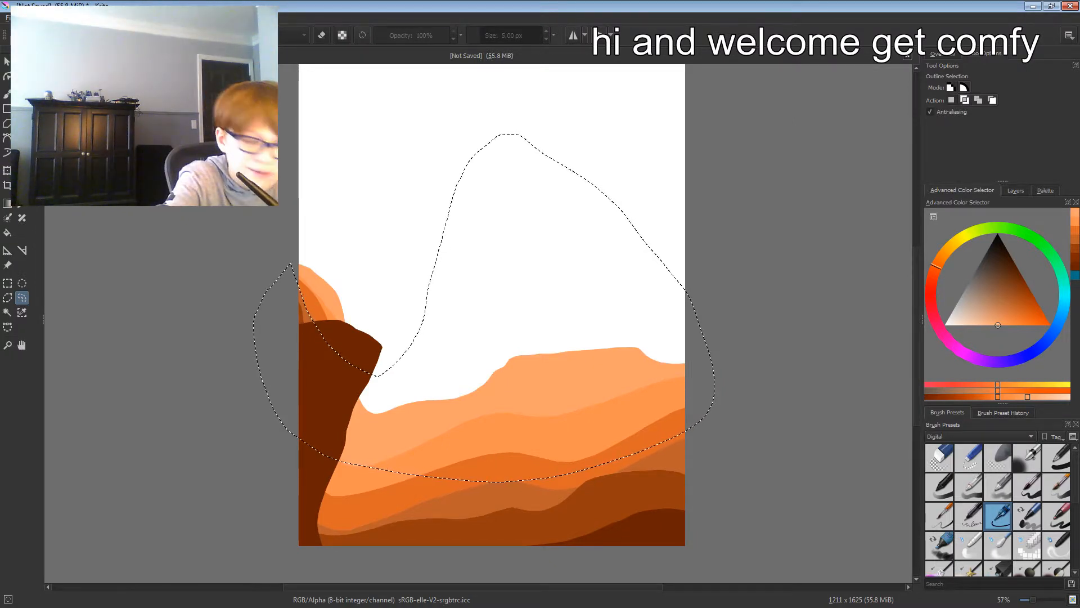
Step: Fill the tall mountain with a very pale peach on Layer 8, and clear the selection
click(988, 325)
click(1037, 390)
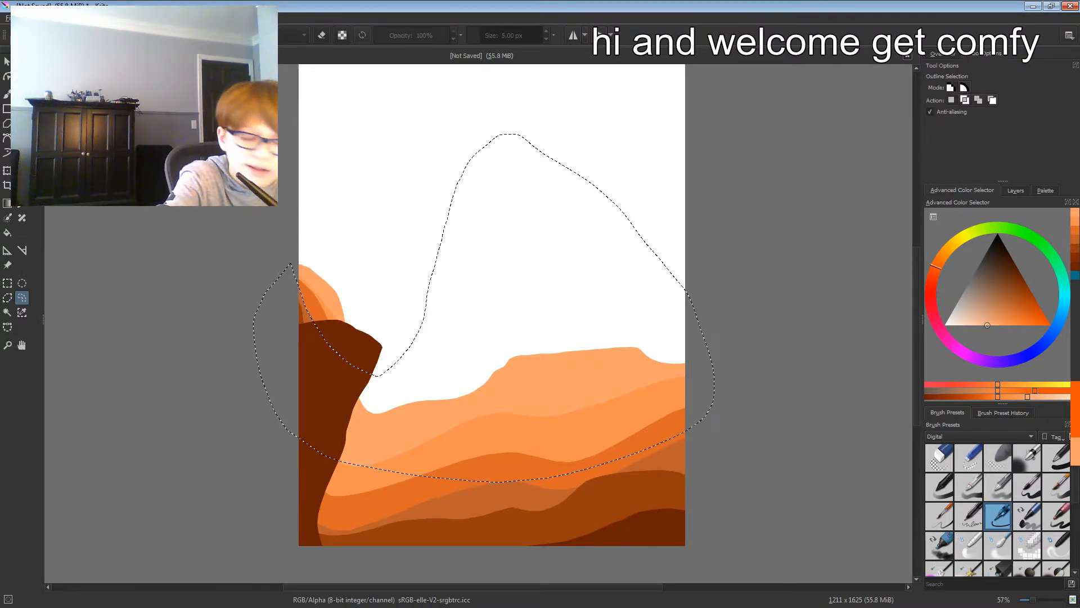
click(1035, 396)
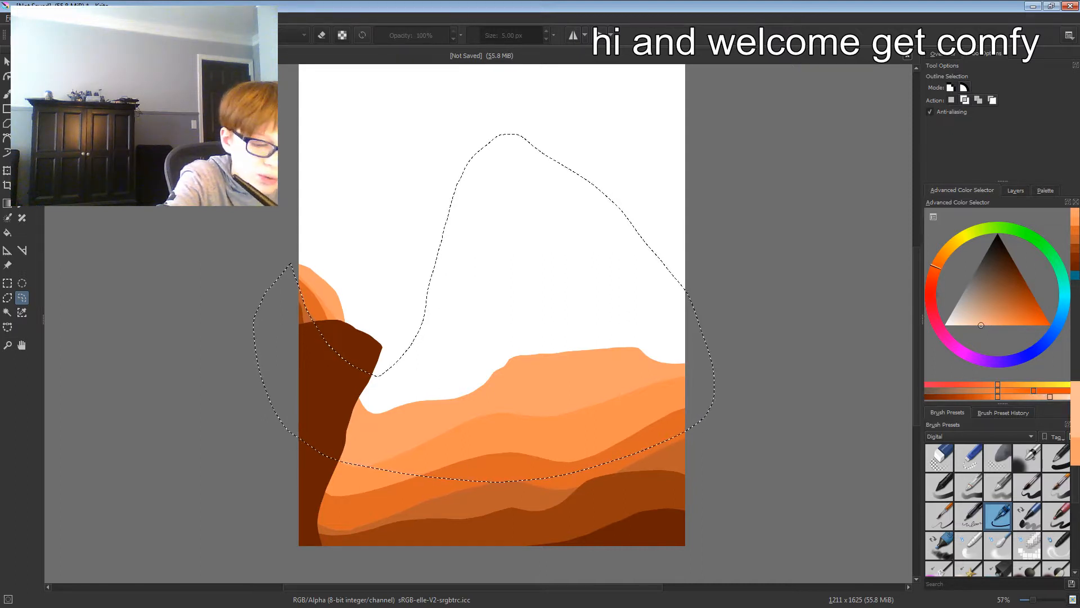
click(1033, 384)
click(1031, 385)
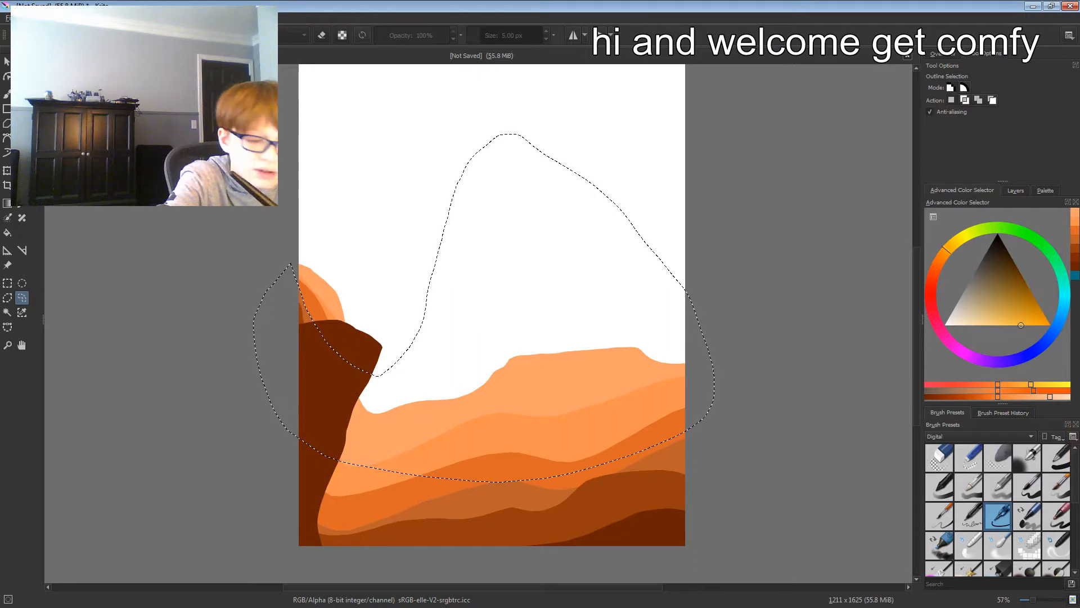
click(1052, 397)
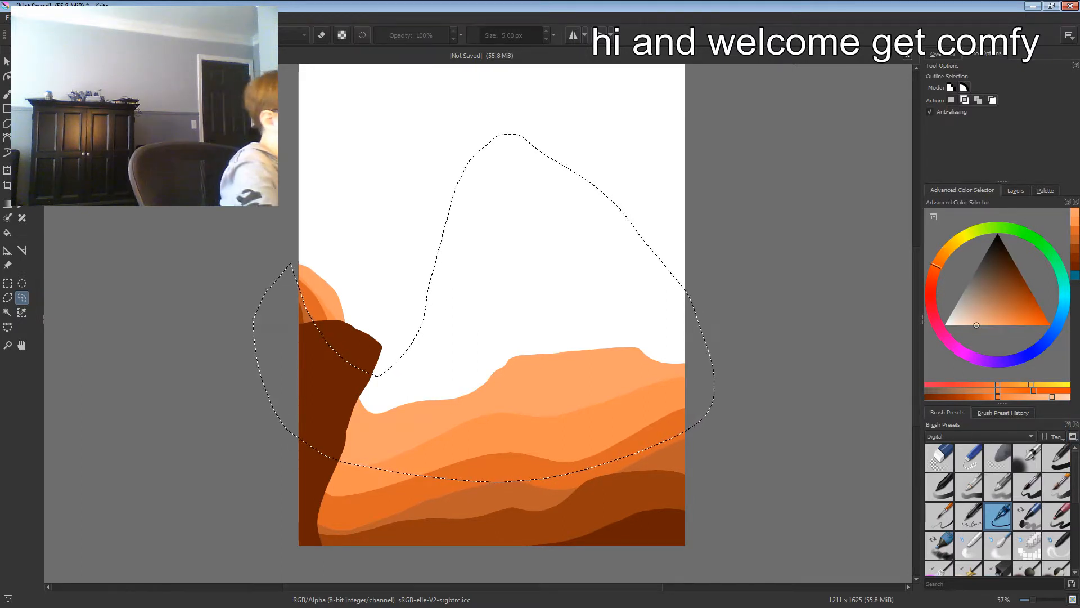
key(f)
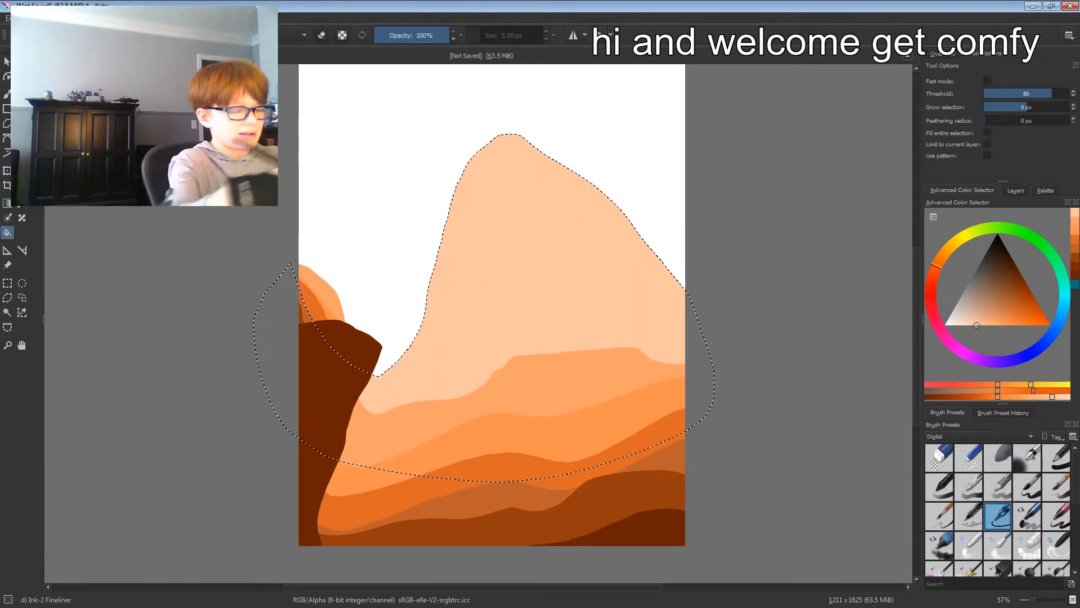
key(ctrl+shift+a)
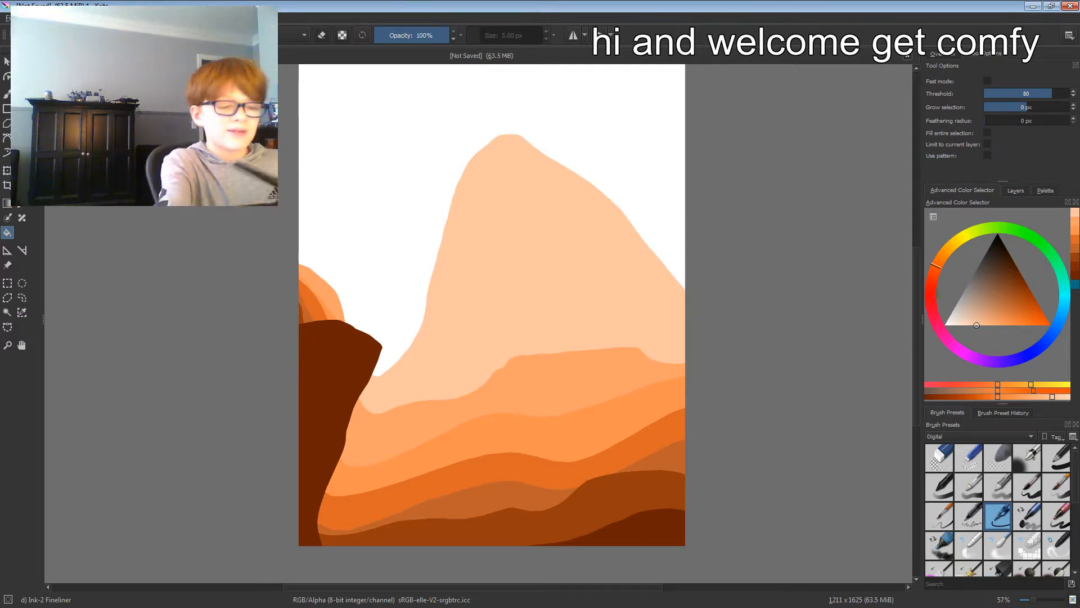
Step: Add a new paint layer and move it directly beneath the mountain's Layer 8
click(1016, 191)
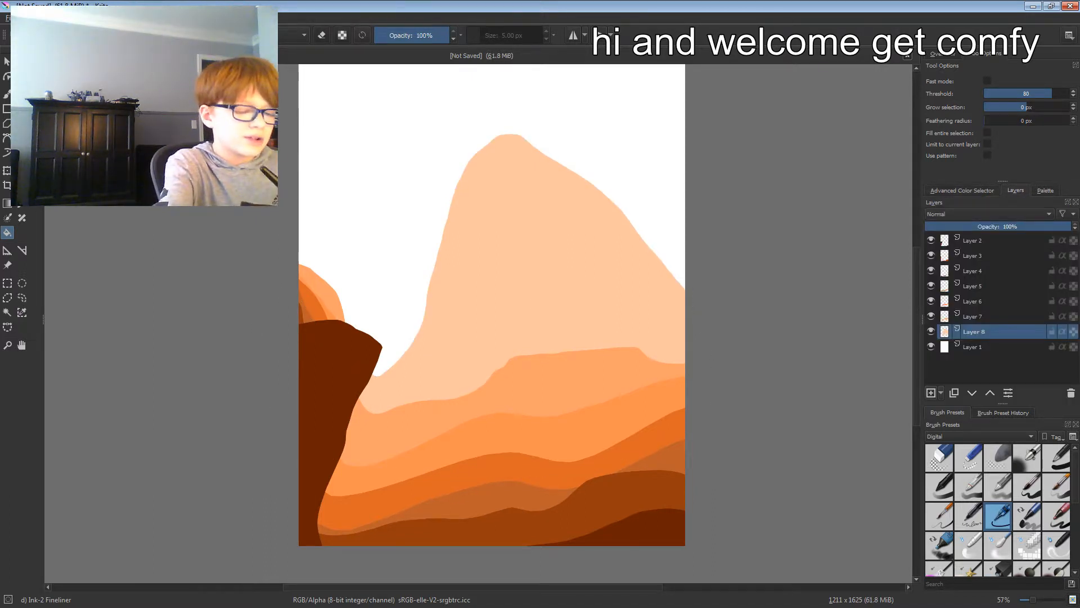
key(Insert)
click(973, 392)
click(962, 190)
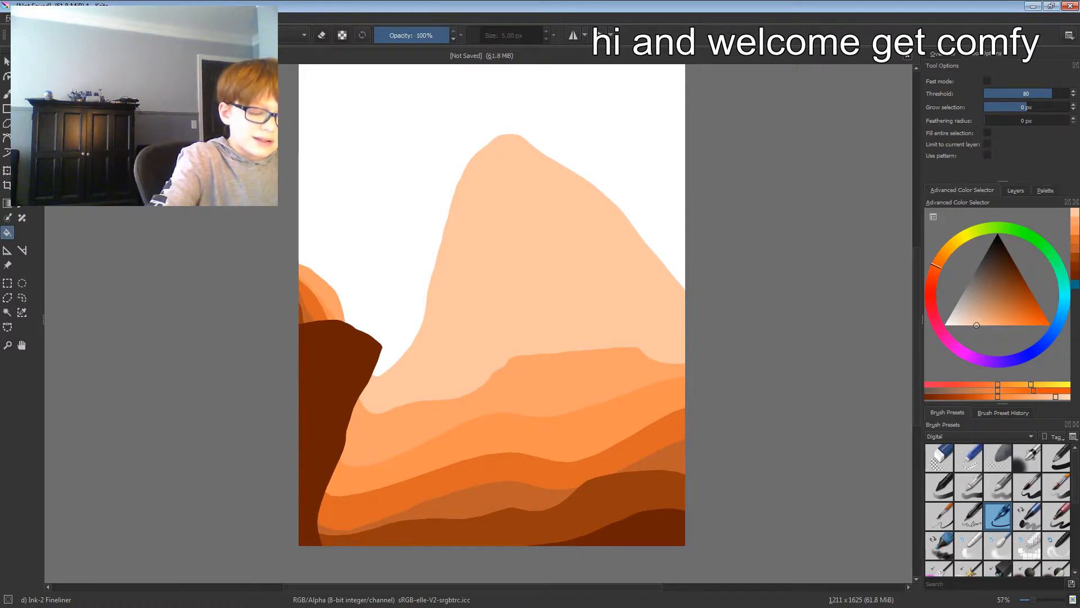
Step: Choose the Pixel Art brush preset from the Pixel Art set, and return to the Digital set of presets
click(979, 436)
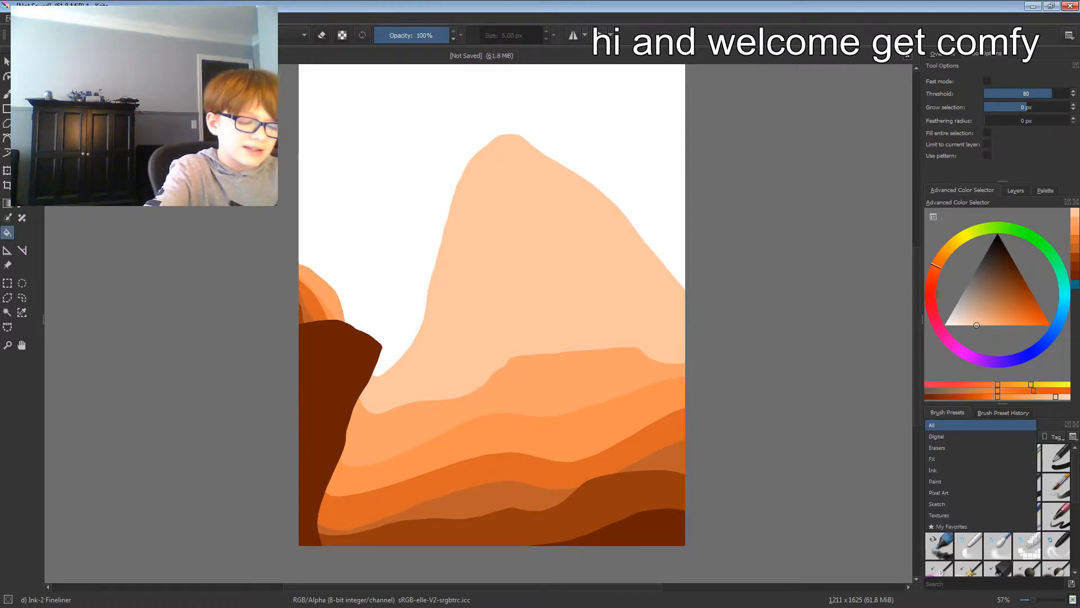
click(979, 447)
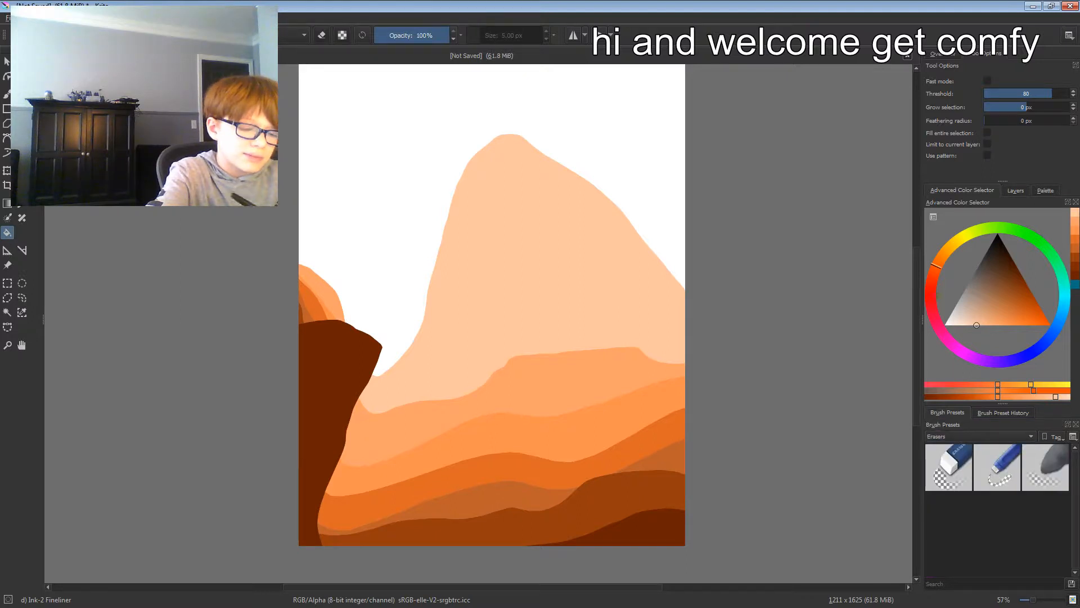
click(979, 436)
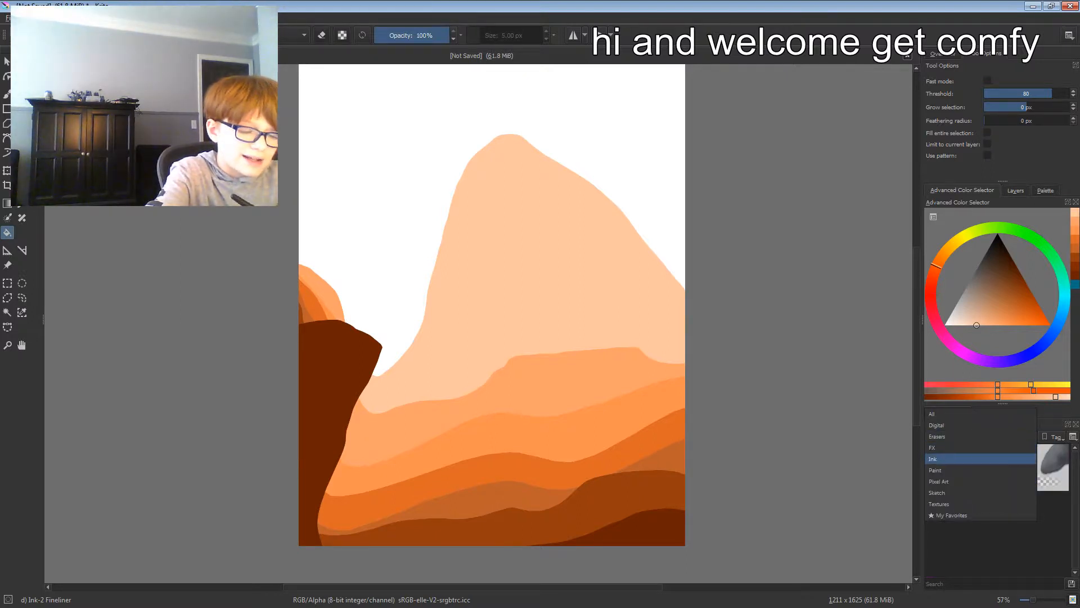
click(957, 481)
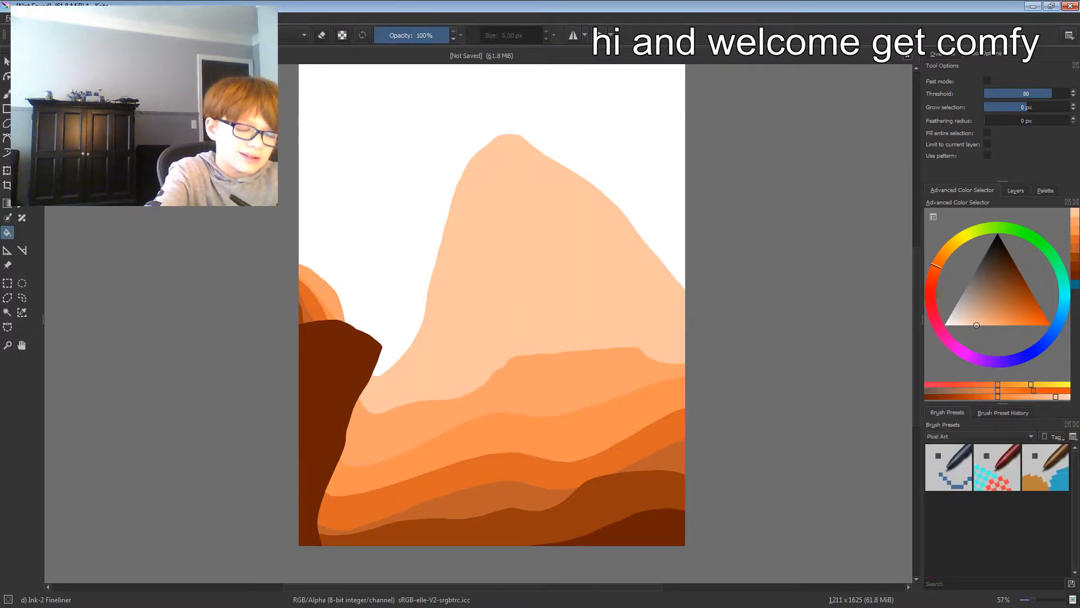
click(949, 468)
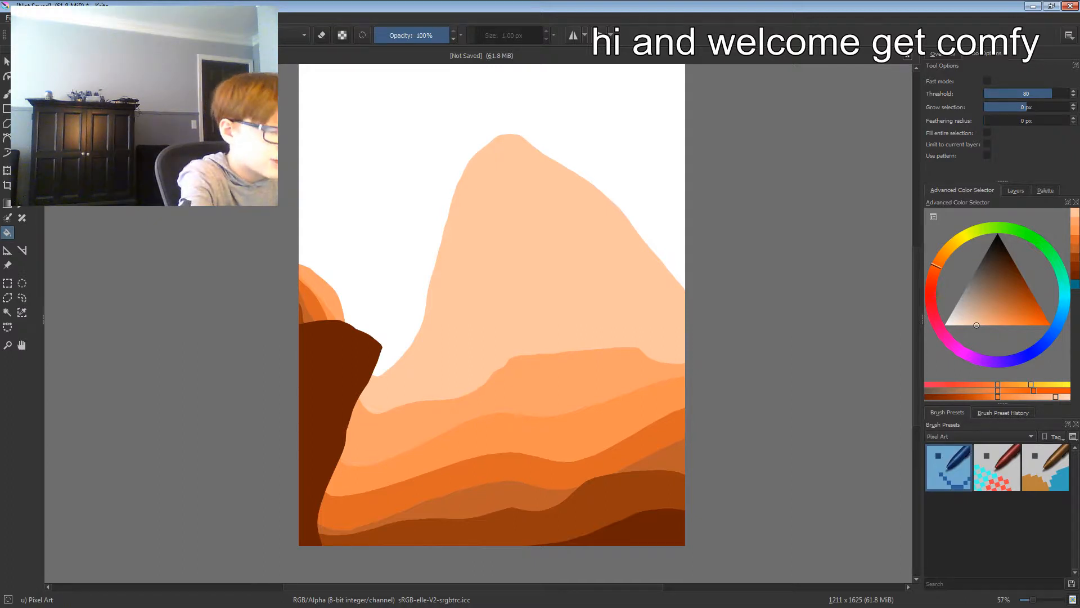
click(980, 437)
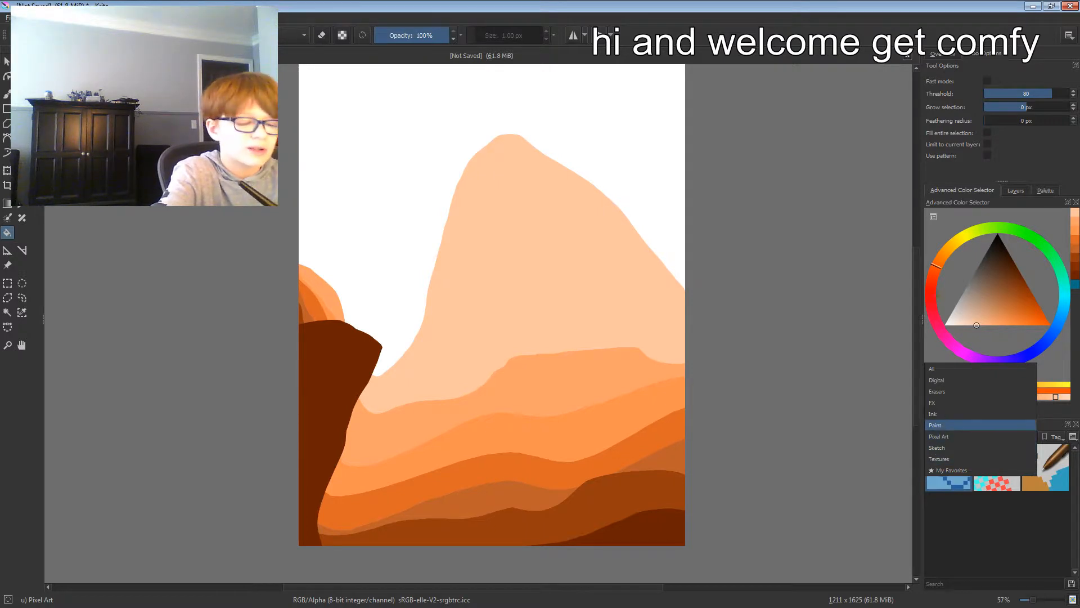
click(980, 380)
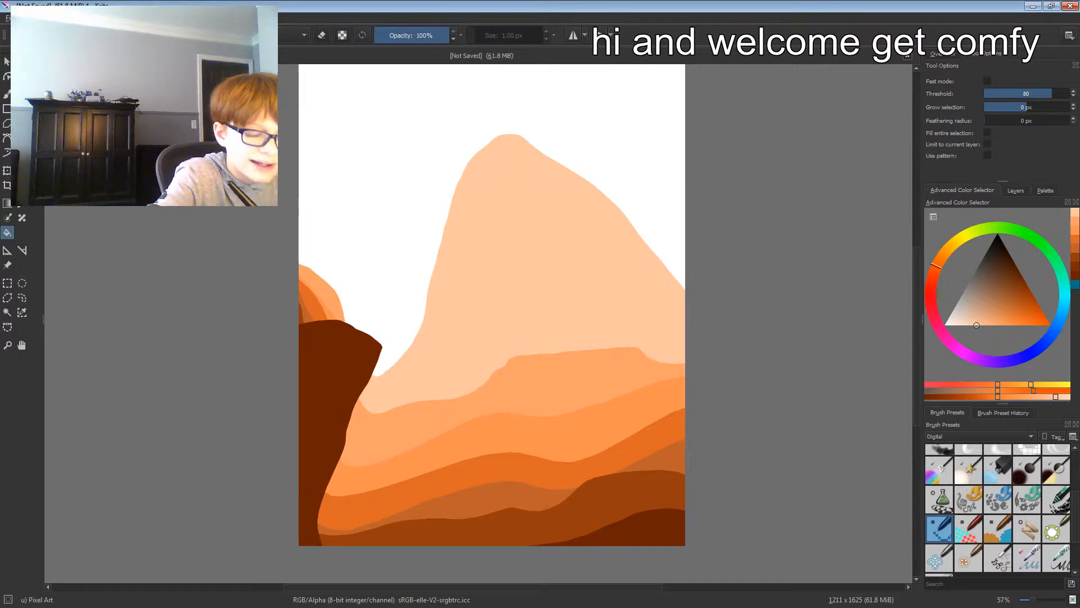
Step: Pick a very pale peach and try to paint the sky with the Airbrush Soft preset at 600 px
click(1028, 457)
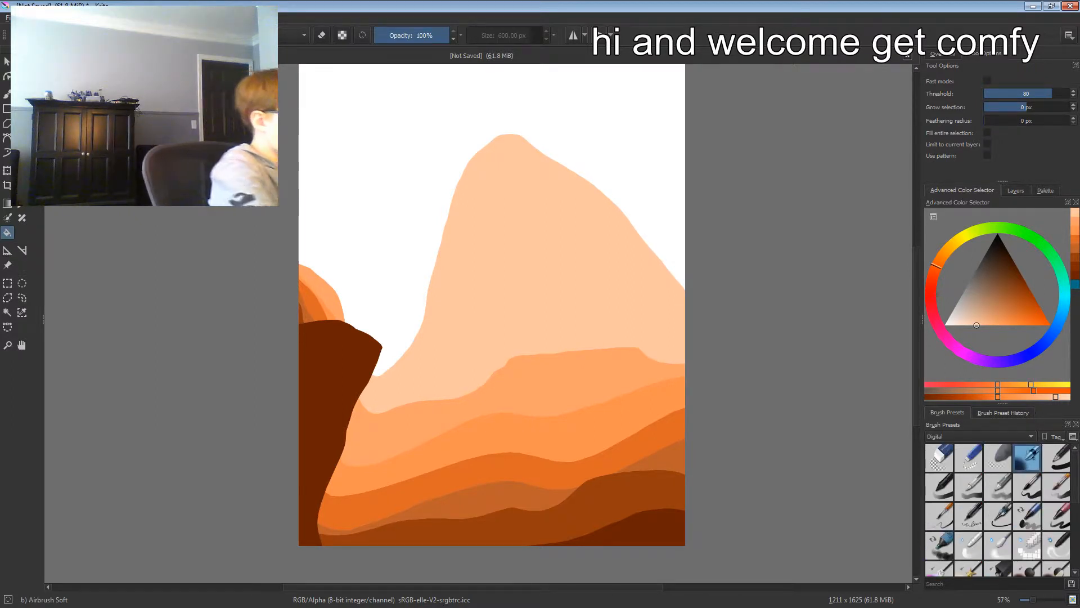
key(b)
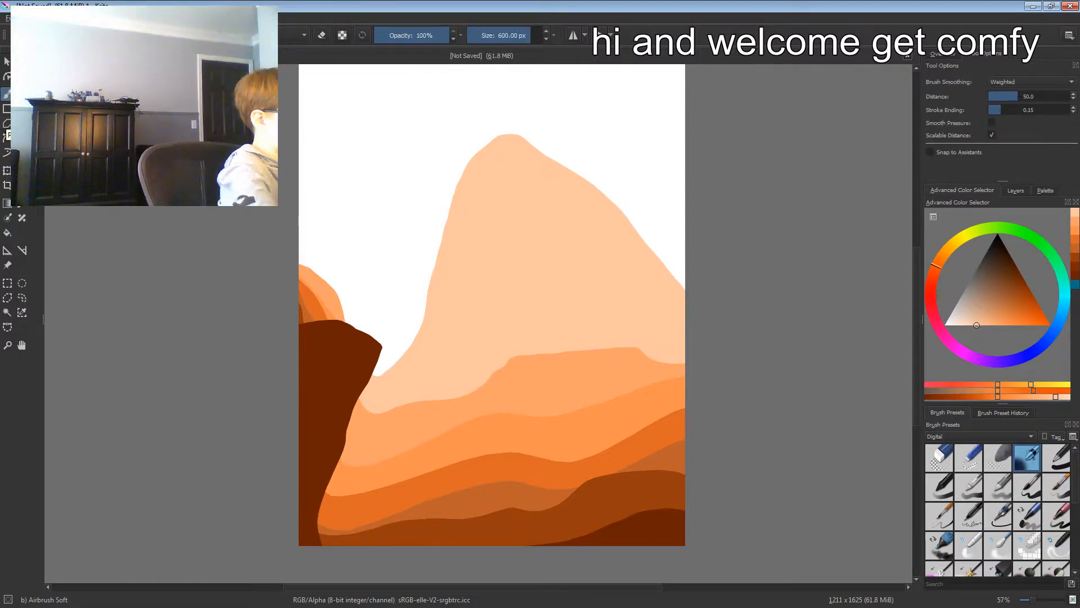
click(7, 232)
key(b)
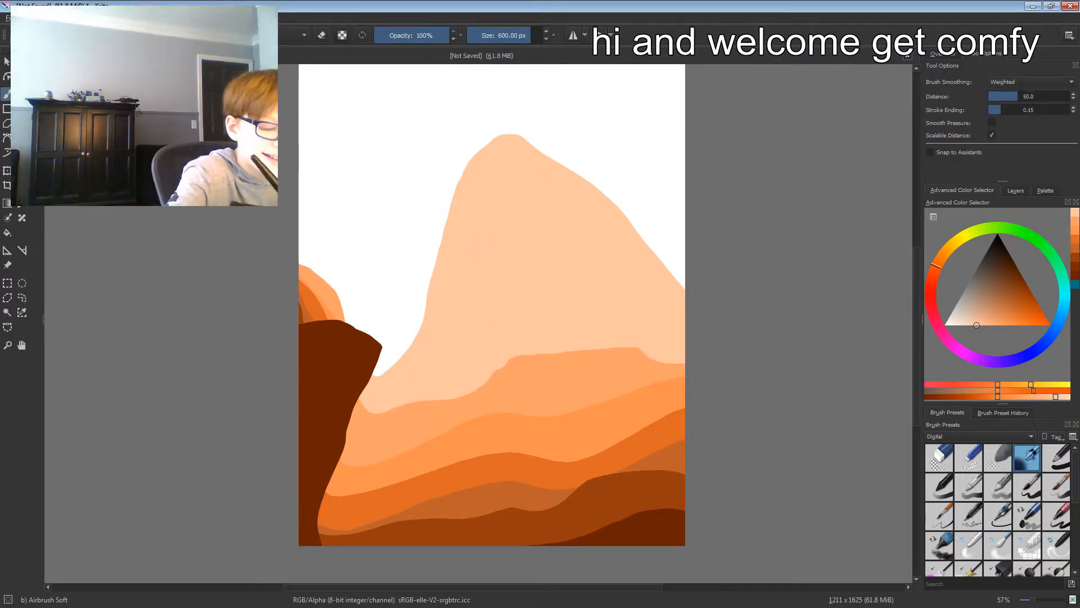
click(1062, 397)
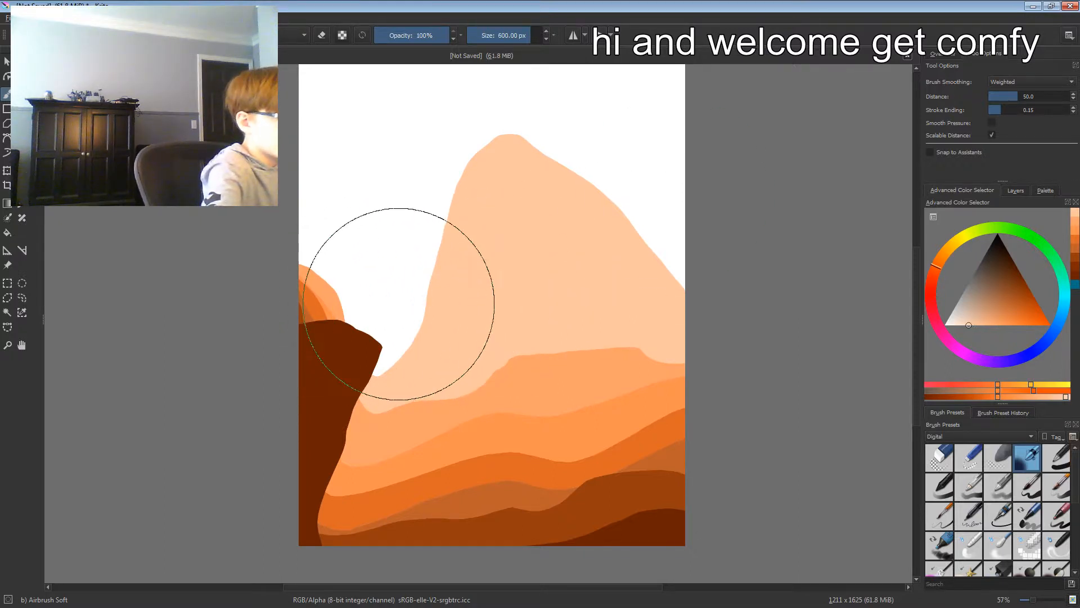
mouse_move(388, 311)
mouse_down()
mouse_move(406, 140)
mouse_move(337, 268)
mouse_move(429, 128)
mouse_move(401, 200)
mouse_move(567, 96)
mouse_move(622, 150)
mouse_move(634, 96)
mouse_move(611, 160)
mouse_move(632, 142)
mouse_move(657, 203)
mouse_move(673, 138)
mouse_move(735, 193)
mouse_up()
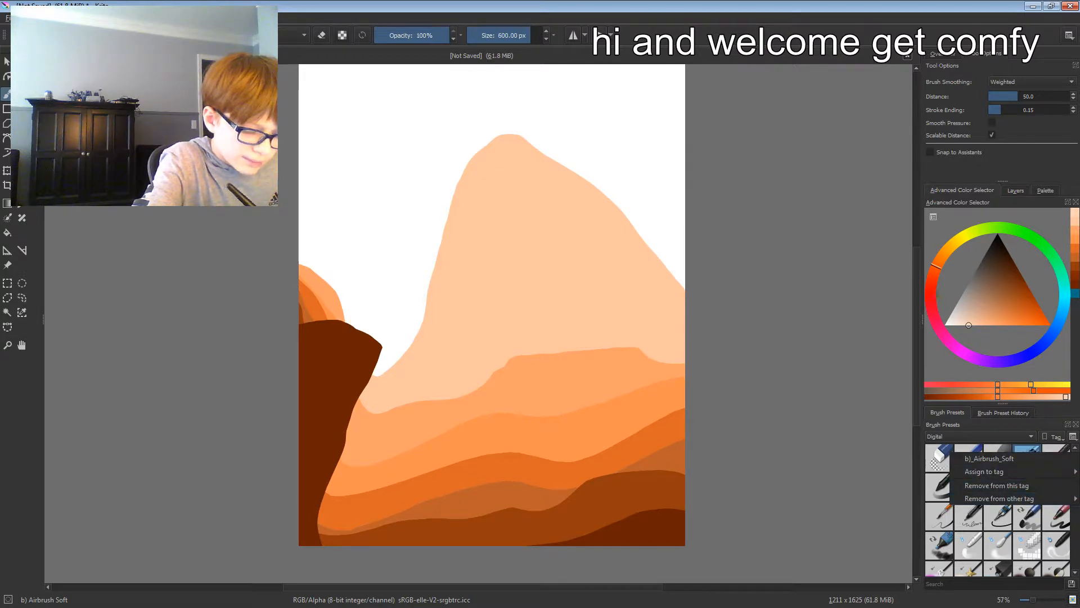
Step: Choose the Adjust Lighten preset and brush a pale peach haze over the whole sky at 600 px
click(1056, 516)
scroll(998, 506, down, 2)
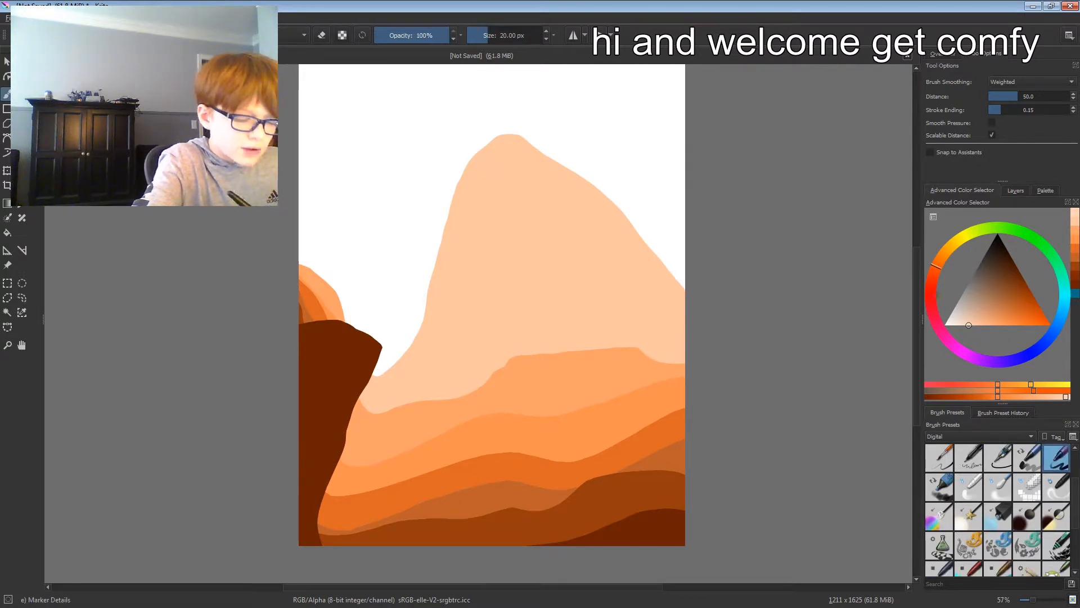
click(997, 516)
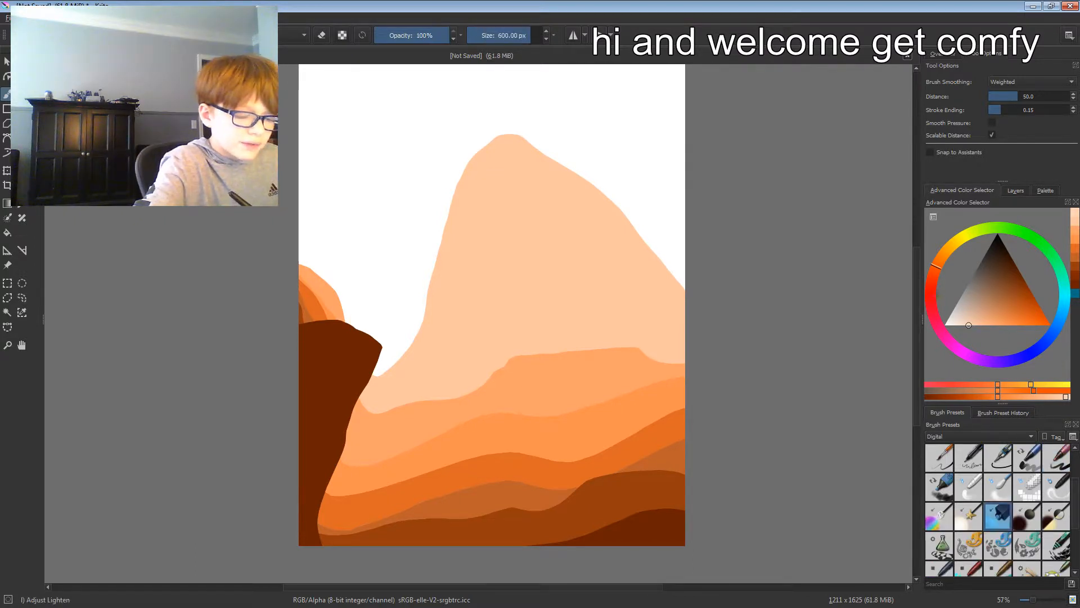
right_click(998, 514)
key(Escape)
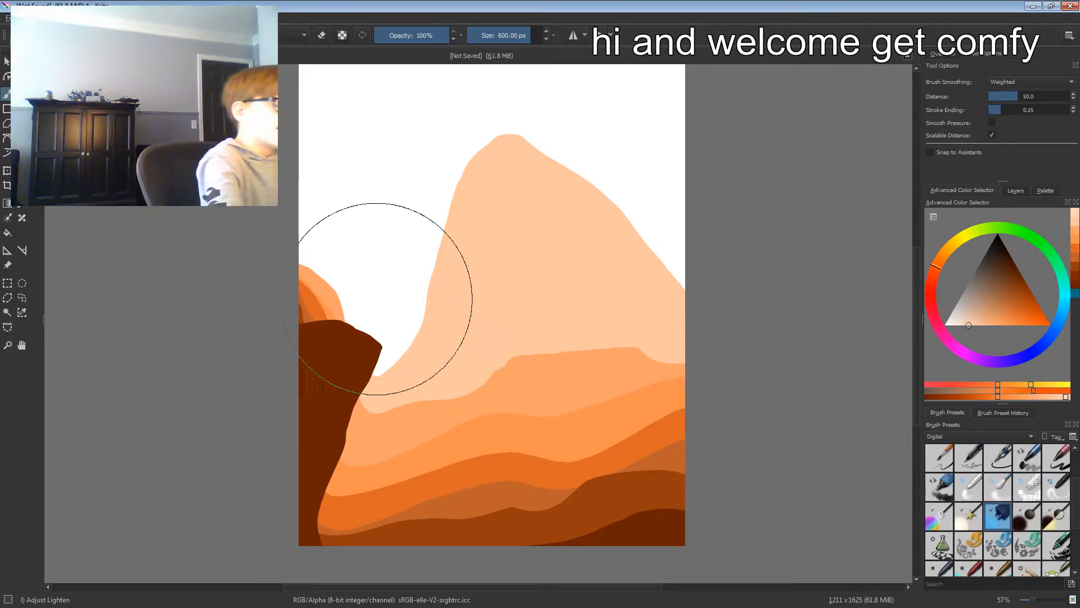
mouse_move(393, 326)
mouse_down()
mouse_move(366, 186)
mouse_move(334, 263)
mouse_move(349, 151)
mouse_move(518, 120)
mouse_move(660, 188)
mouse_move(650, 96)
mouse_move(684, 222)
mouse_move(693, 190)
mouse_move(394, 157)
mouse_move(374, 326)
mouse_move(302, 222)
mouse_move(330, 217)
mouse_move(360, 309)
mouse_move(472, 101)
mouse_move(586, 77)
mouse_move(647, 160)
mouse_move(672, 275)
mouse_move(654, 180)
mouse_move(609, 135)
mouse_move(417, 294)
mouse_move(383, 355)
mouse_move(360, 248)
mouse_up()
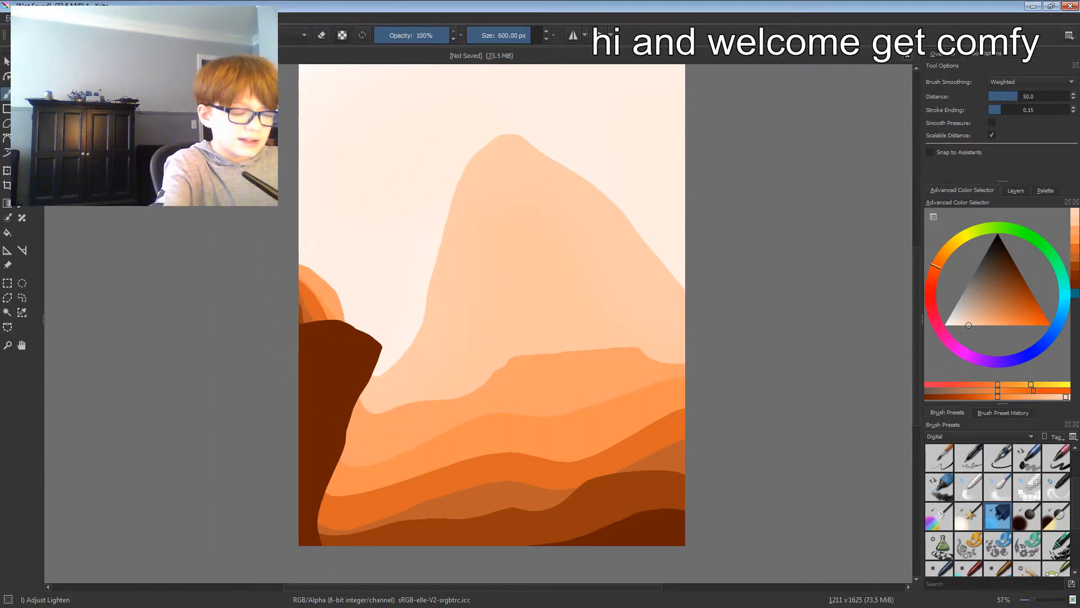
Step: Pick a darker, muted orange-brown and shade the sky around the tall mountain with broad 600 px strokes
drag(969, 323, 984, 293)
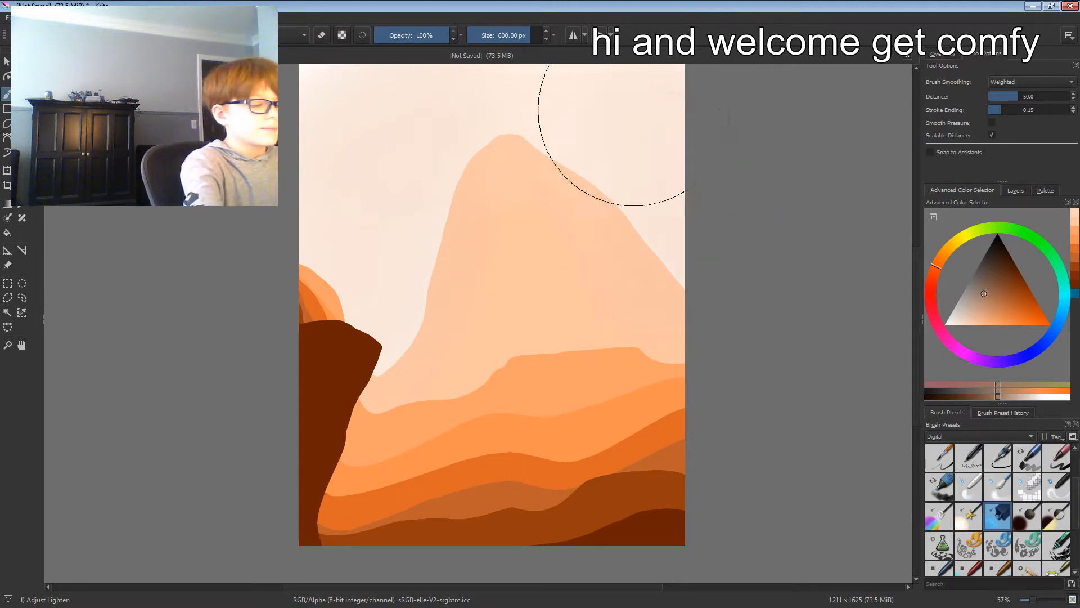
drag(664, 245, 554, 128)
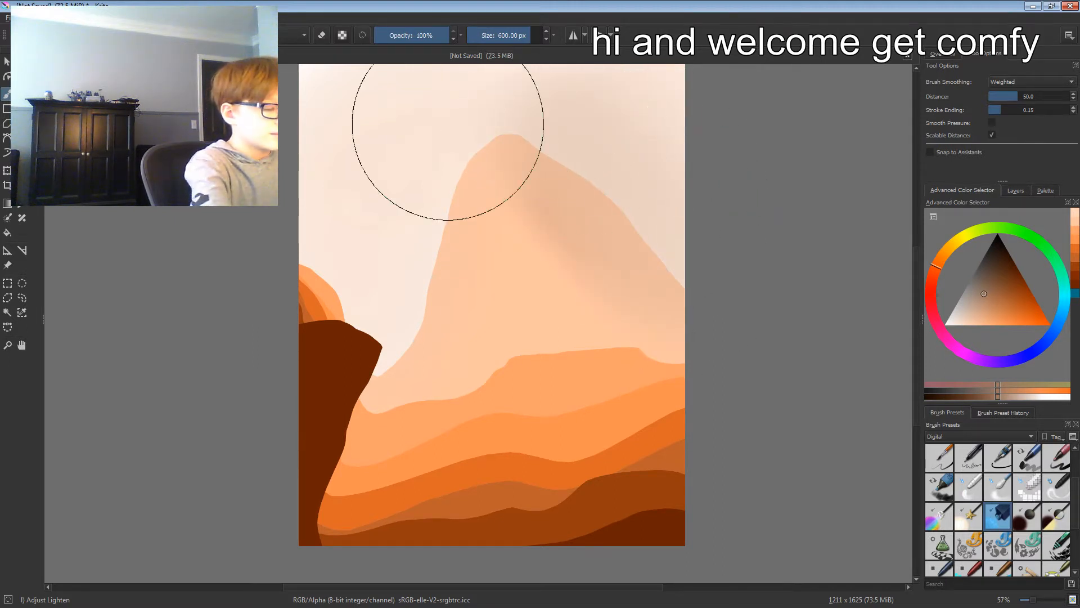
mouse_move(421, 172)
mouse_down()
mouse_move(382, 292)
mouse_move(376, 279)
mouse_up()
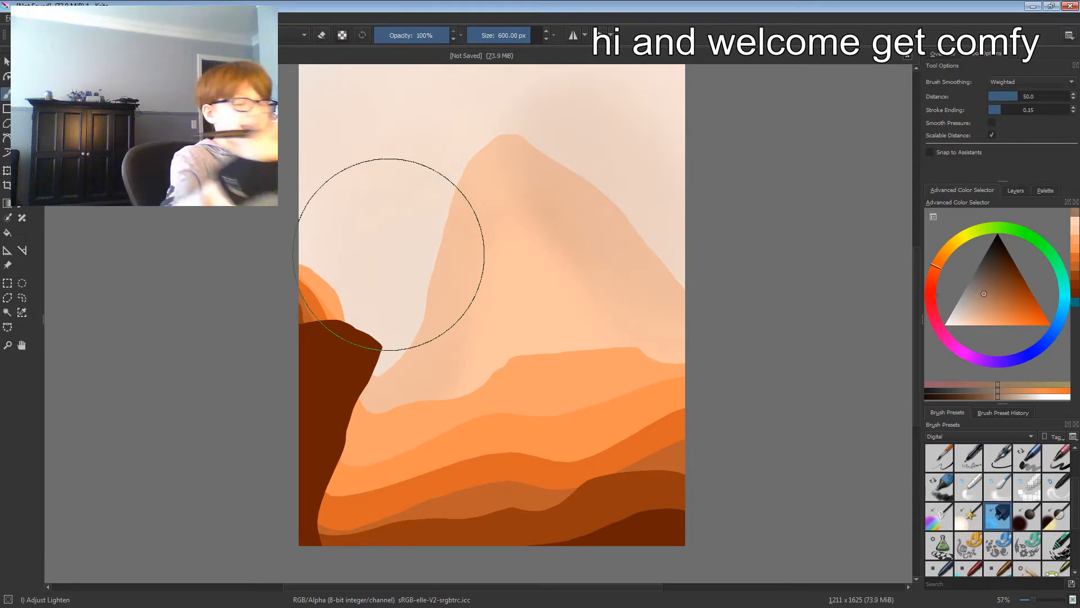
Step: Move the sky's Layer 9 beneath the mountain's Layer 8, and add a new paint layer one place further down the stack
click(1016, 190)
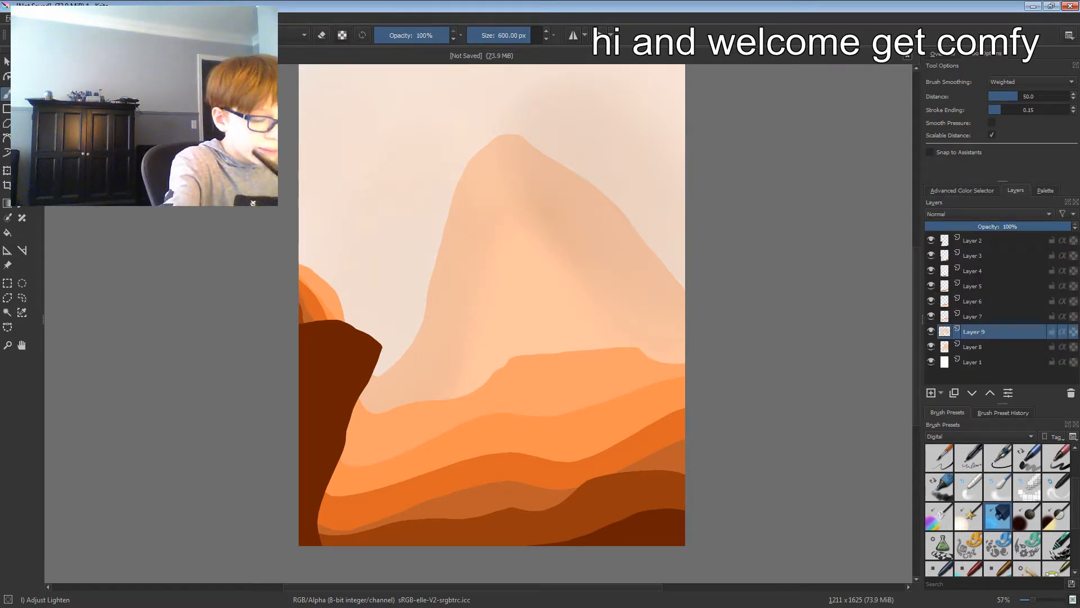
drag(974, 332, 974, 353)
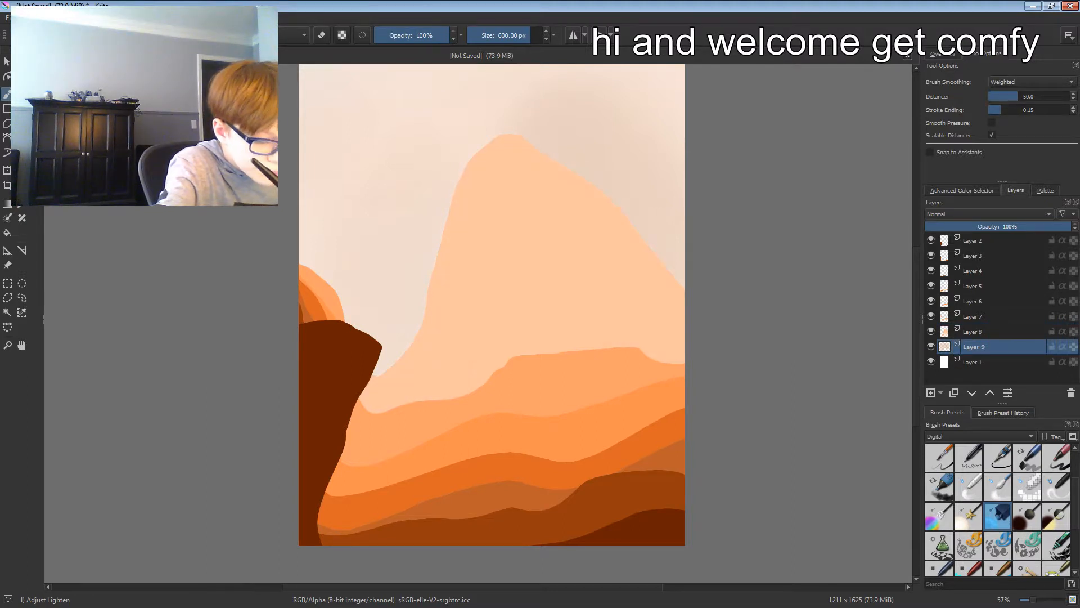
key(Insert)
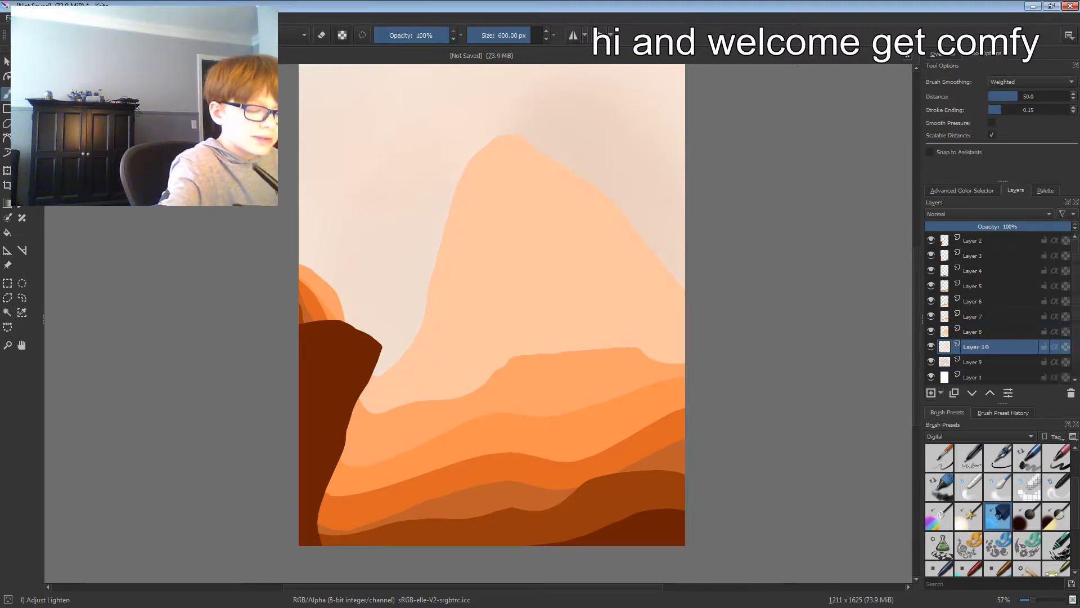
click(972, 393)
click(962, 190)
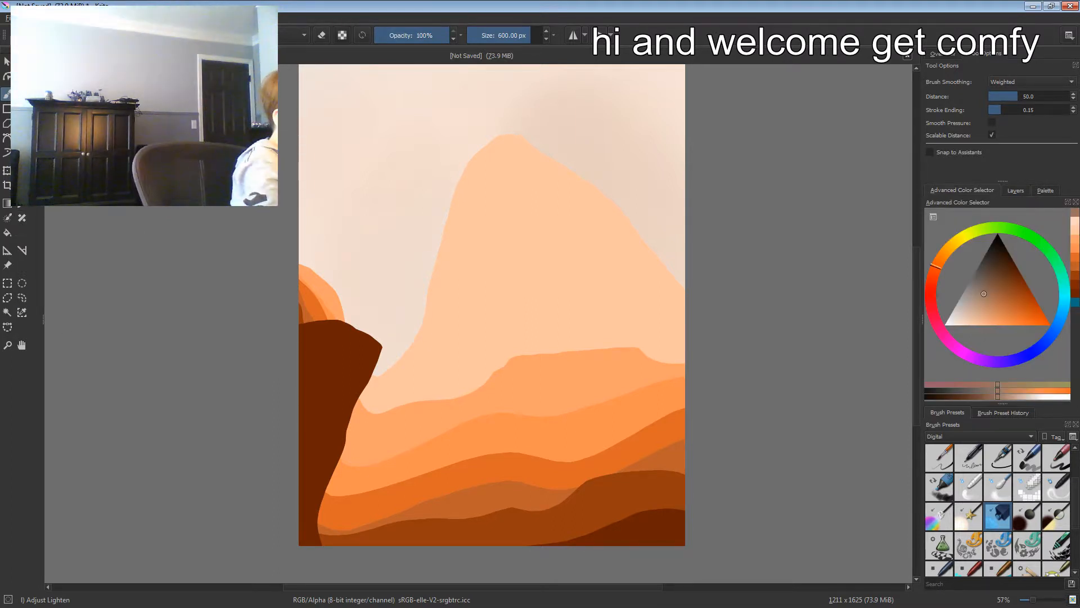
Step: Make an elliptical selection about 444 by 436 px in the sky's upper-left corner, slightly overlapping the canvas edge
key(j)
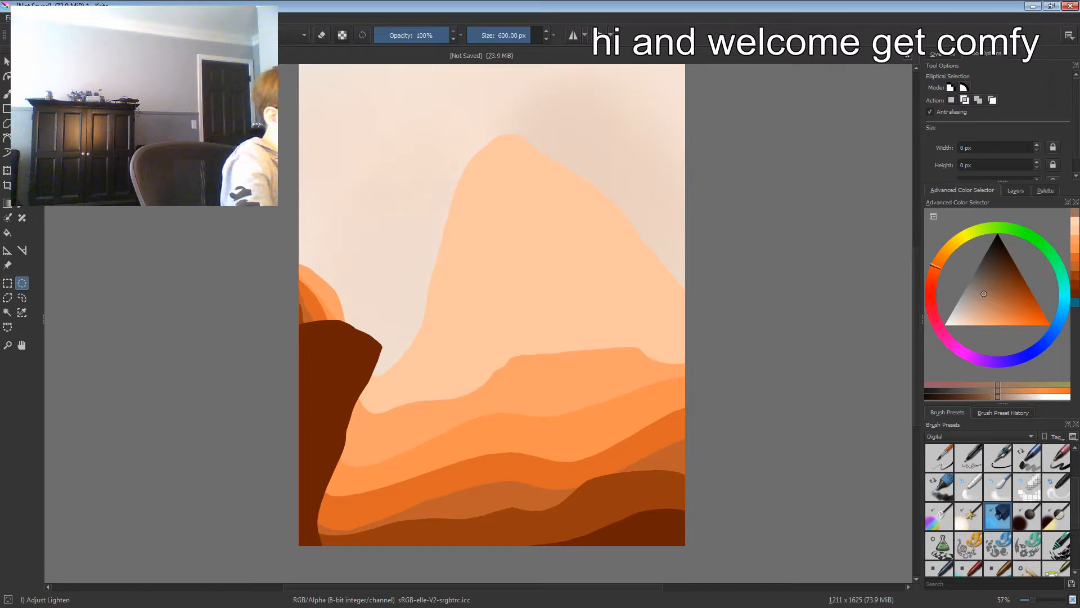
right_click(21, 284)
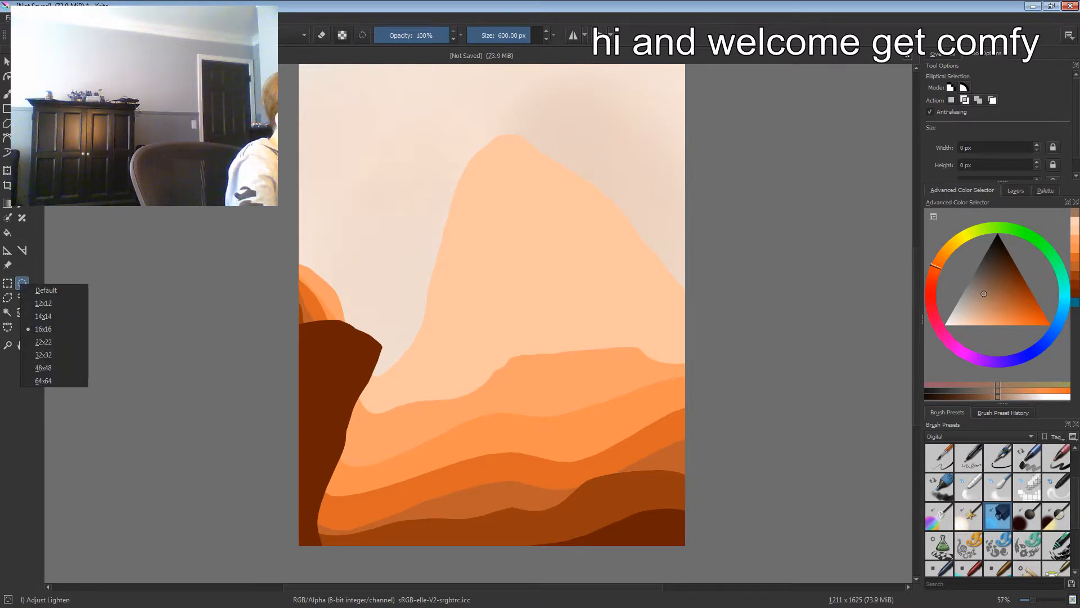
key(Escape)
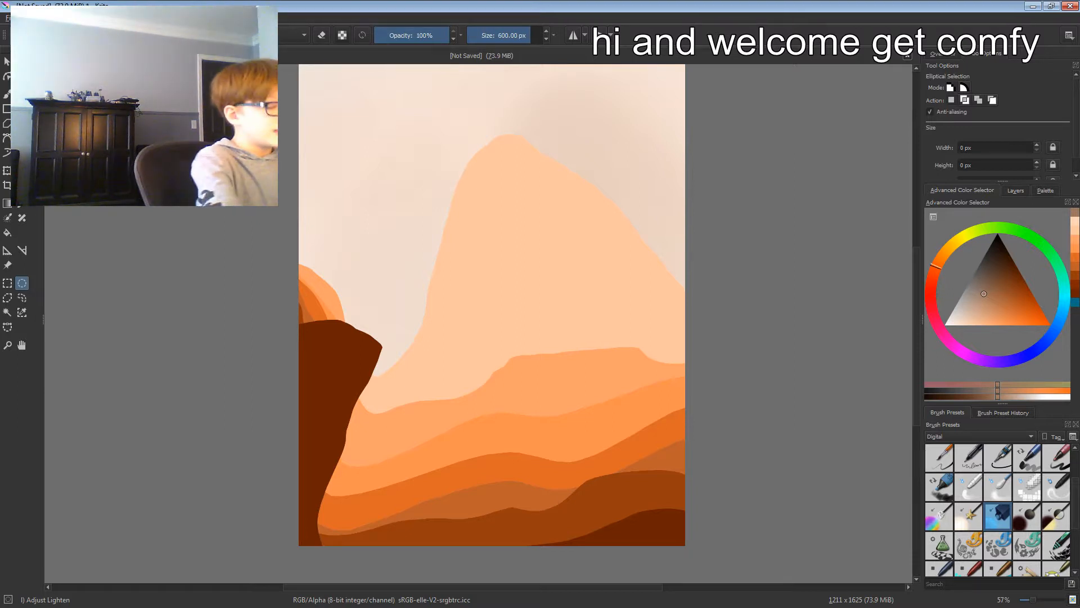
drag(280, 76, 419, 221)
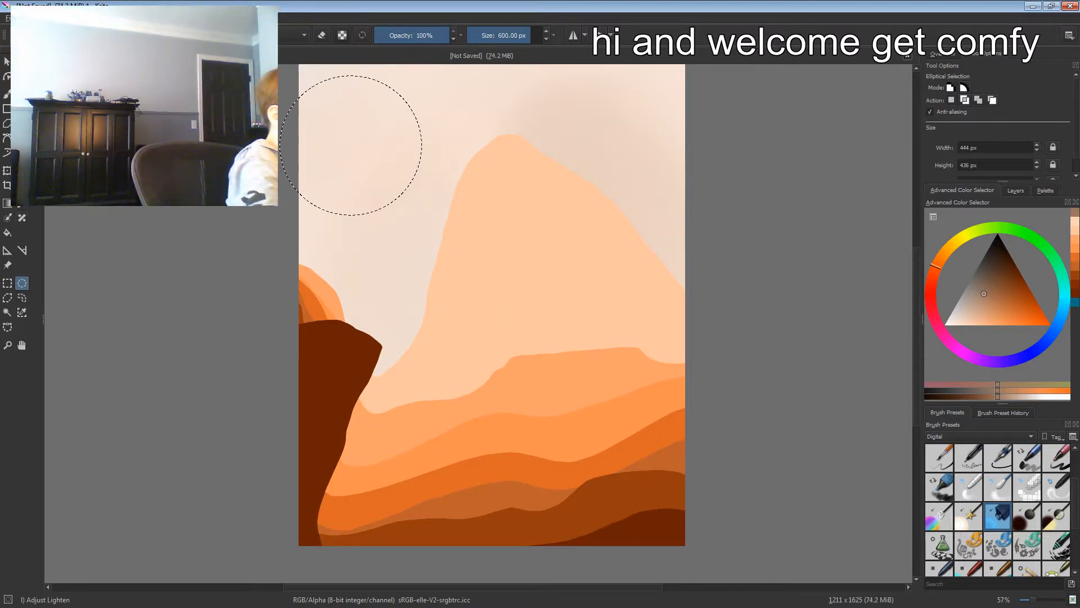
Step: Shift the paint colour to a light beige with a yellow-orange hue, fill the circular selection with it, and clear the selection
key(f)
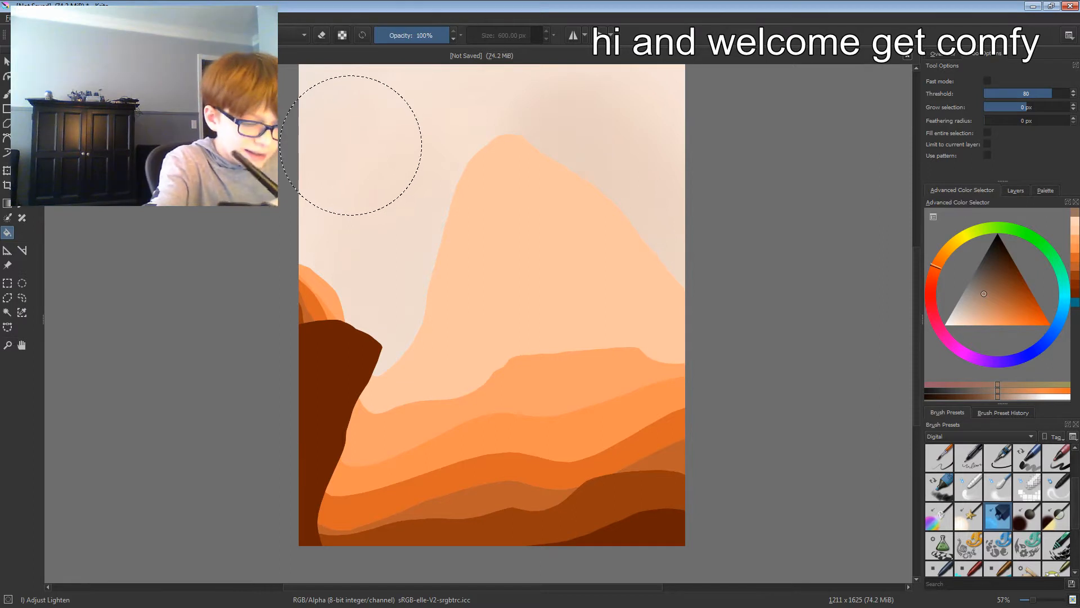
key(k)
key(k)
key(k)
key(k)
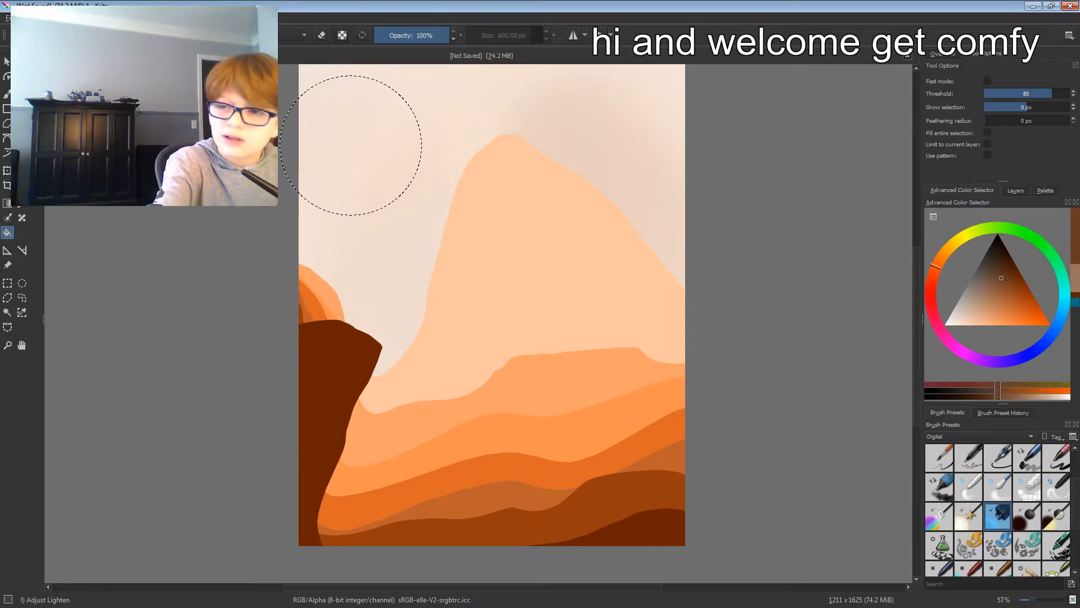
key(l)
key(l)
key(l)
key(k)
key(k)
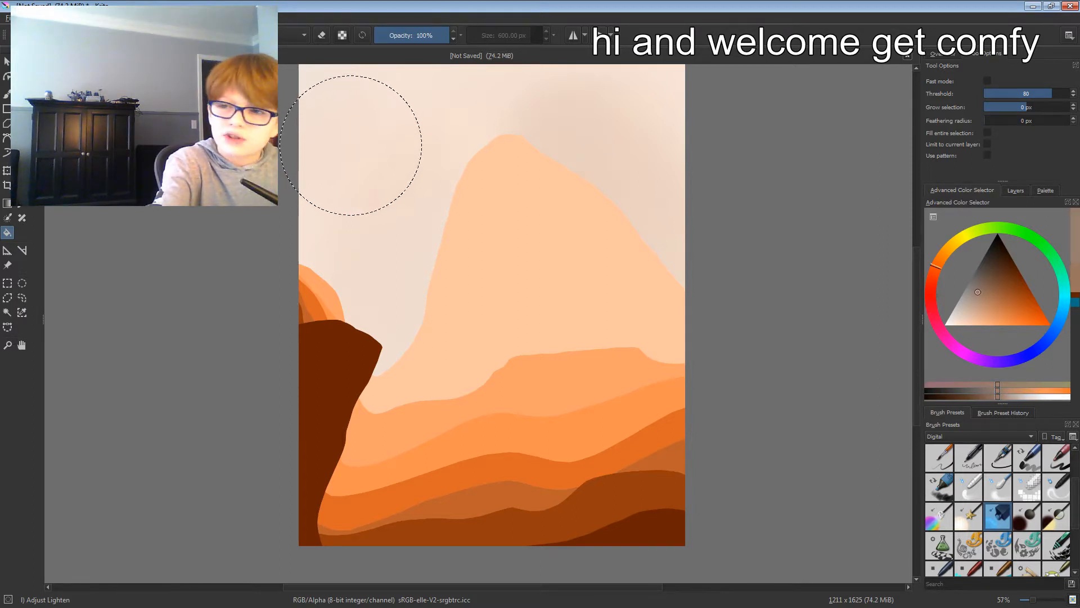
key(l)
key(l)
key(l)
key(l)
key(l)
key(l)
key(l)
key(k)
key(k)
key(k)
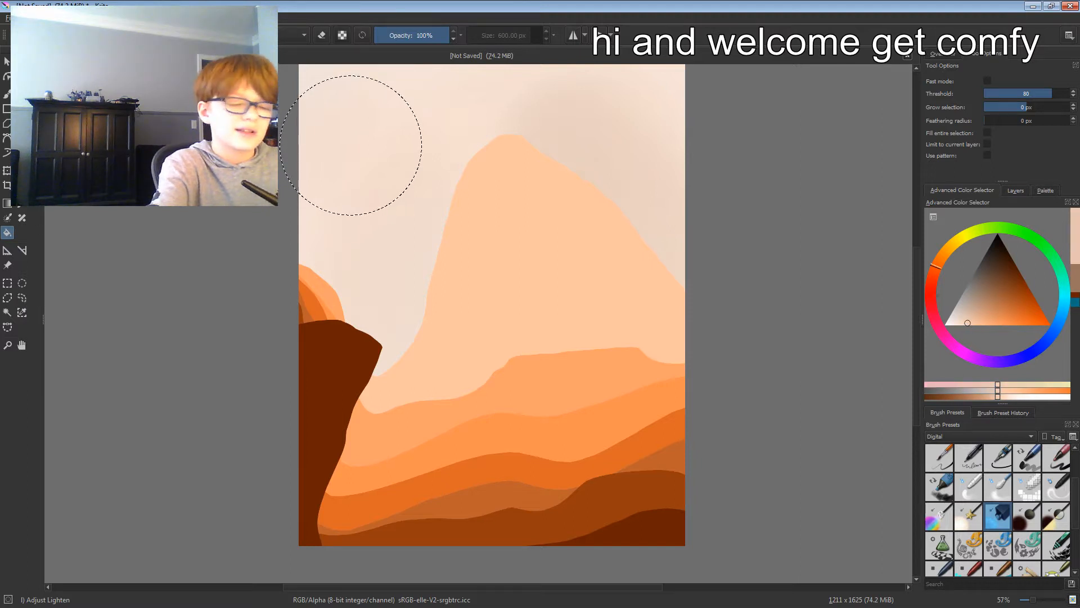
drag(935, 266, 945, 253)
key(k)
key(k)
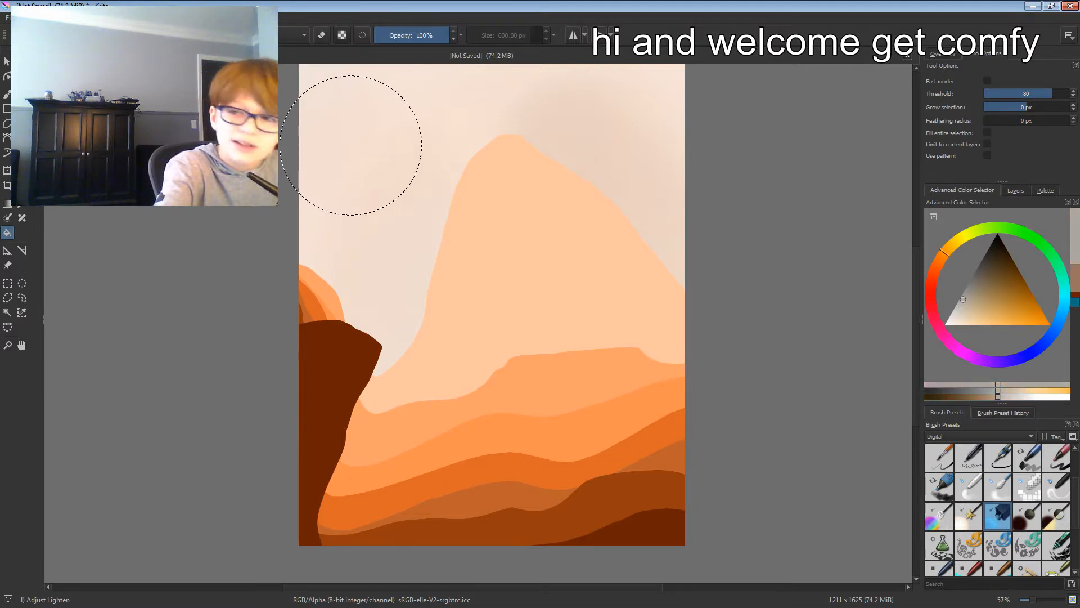
key(k)
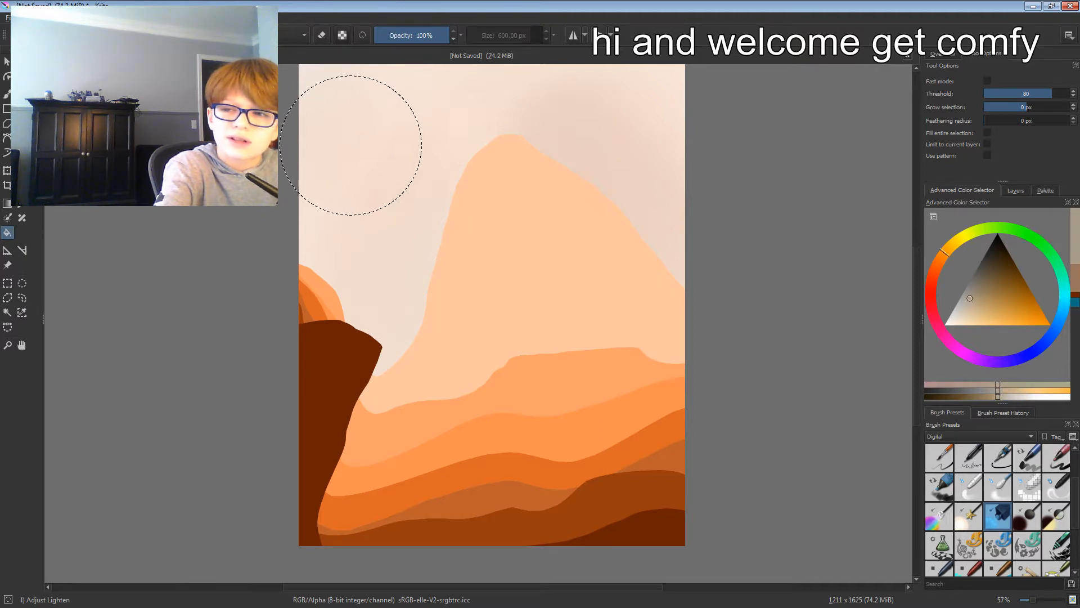
key(l)
key(l)
key(l)
key(l)
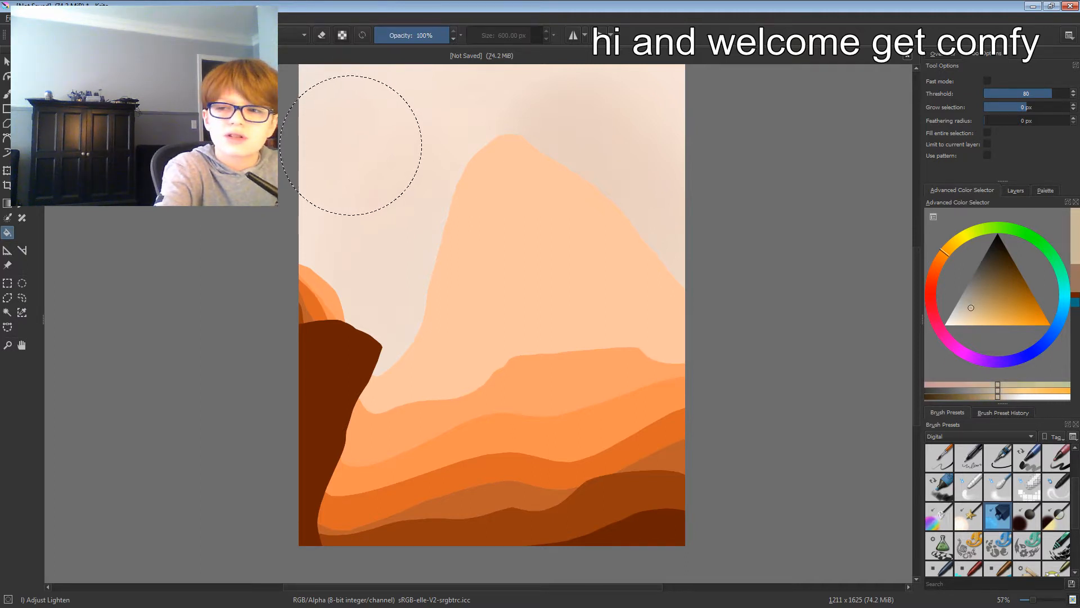
click(350, 145)
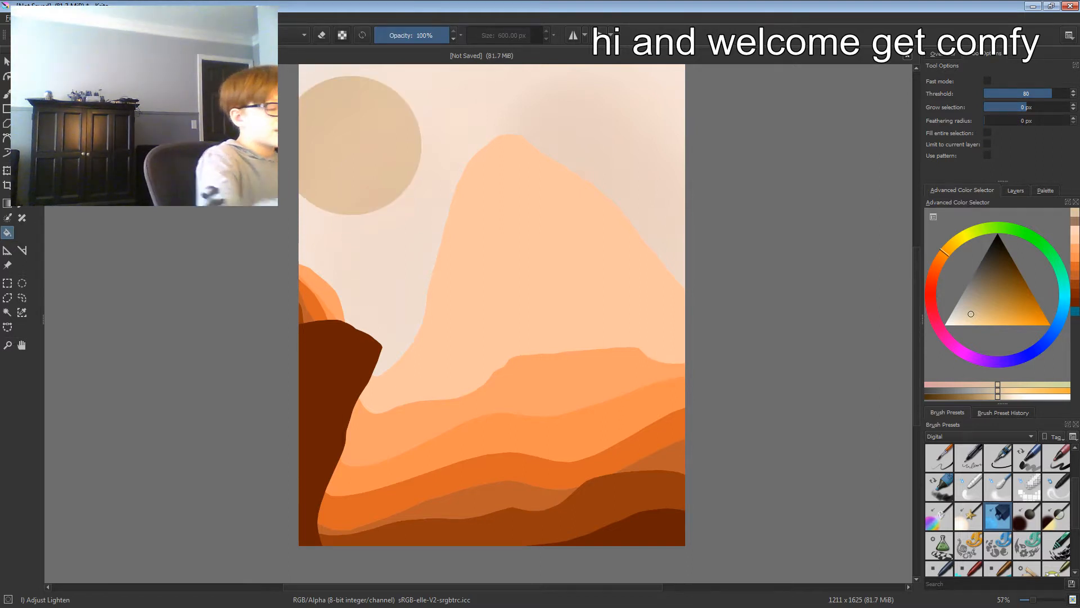
Step: Outline a rounded freehand selection over the right side of the beige disc, extending slightly past its edge
click(22, 283)
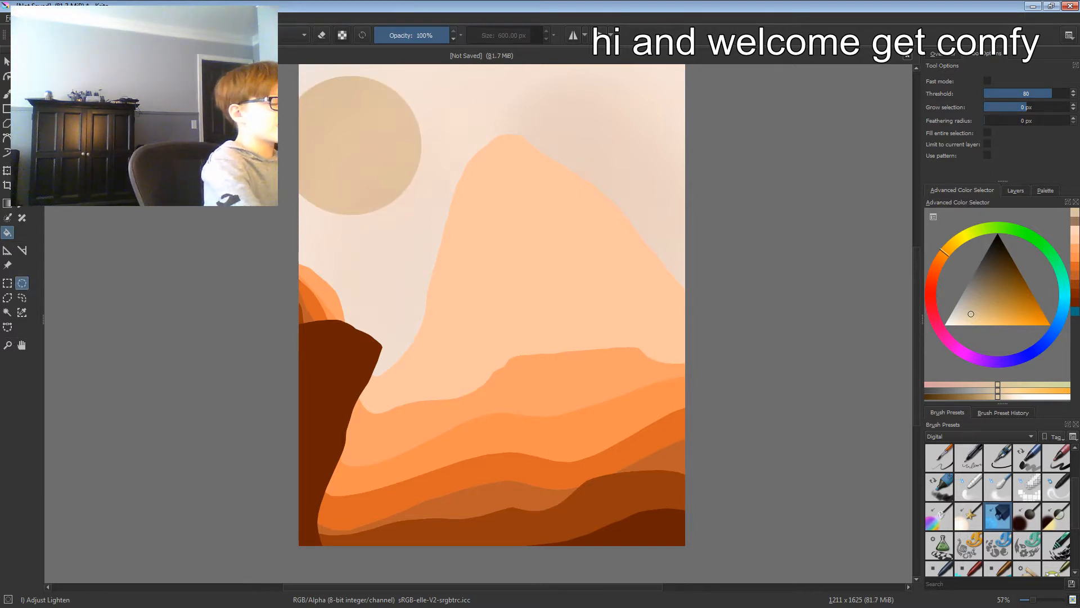
click(22, 298)
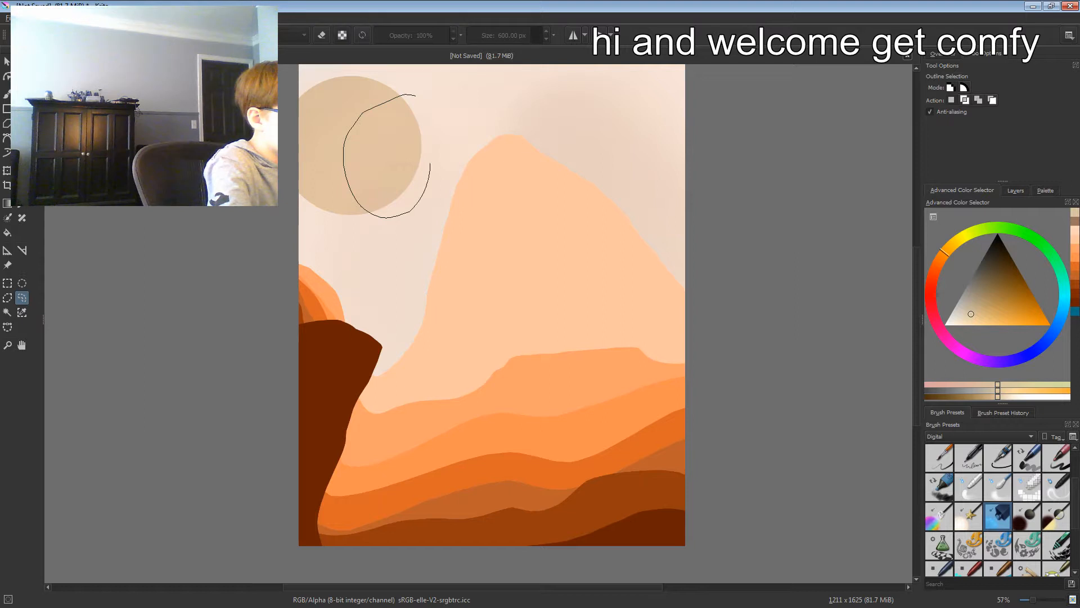
drag(425, 94, 426, 93)
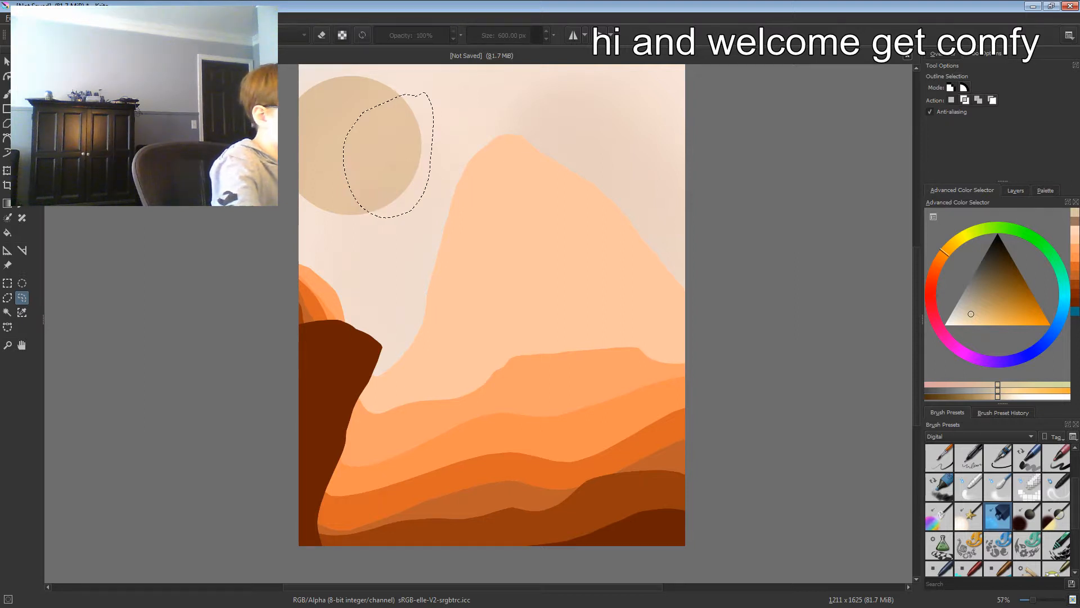
Step: Try to carve a crescent by erasing the selected right side of the beige disc with the Eraser Soft brush at 60 px
key(b)
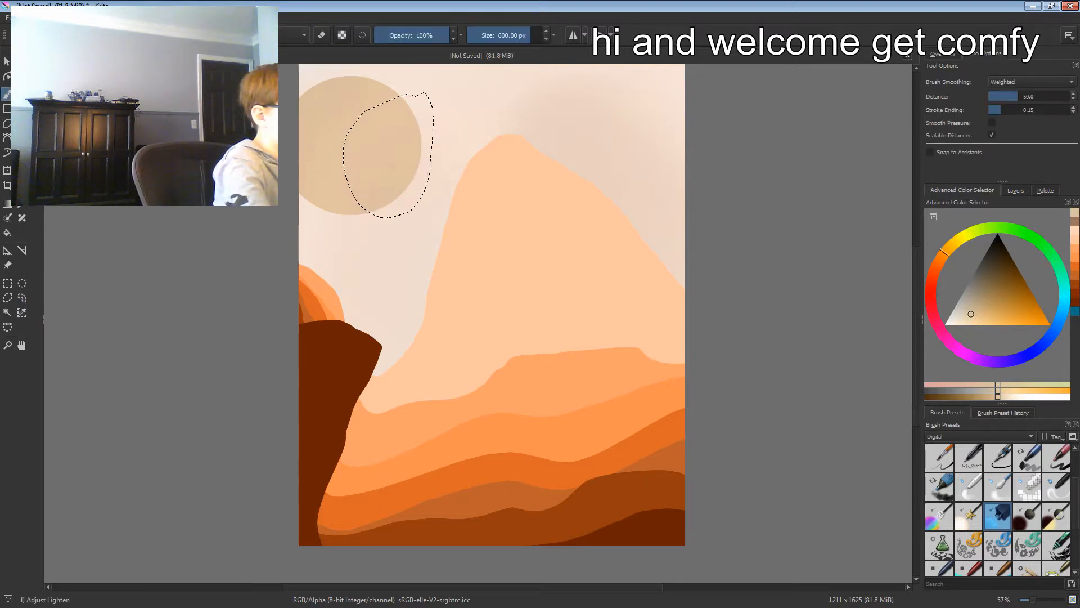
click(321, 34)
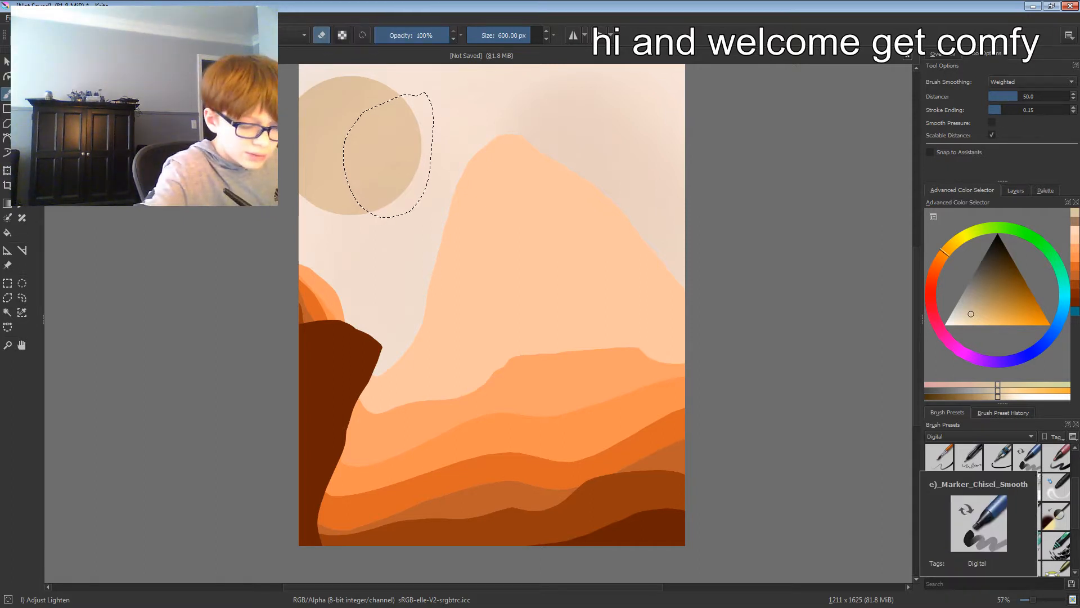
click(1028, 456)
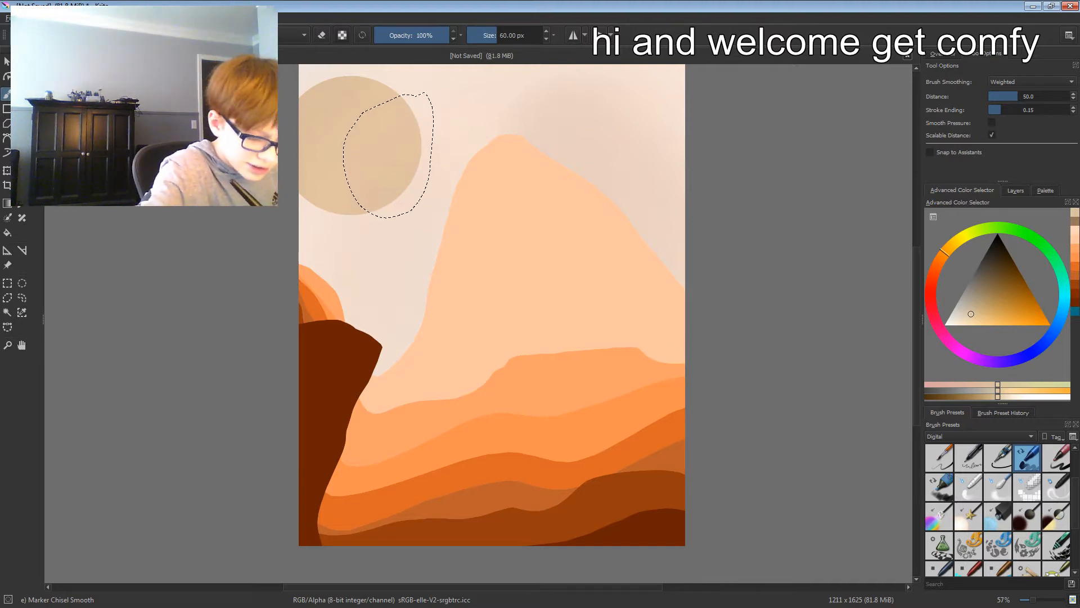
key(e)
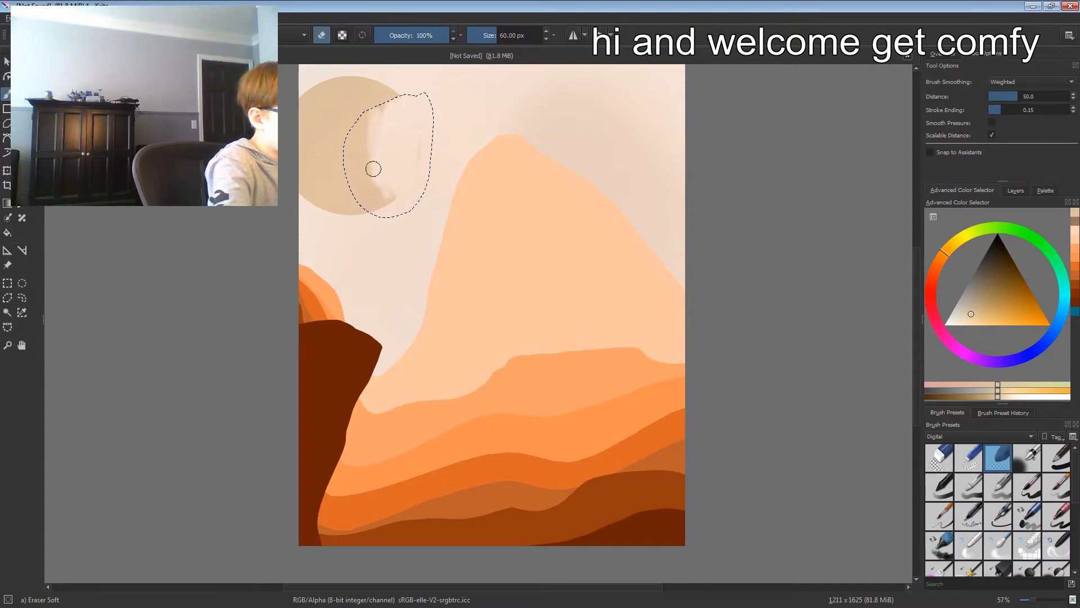
mouse_move(370, 192)
mouse_down()
mouse_move(388, 214)
mouse_move(394, 189)
mouse_move(367, 189)
mouse_up()
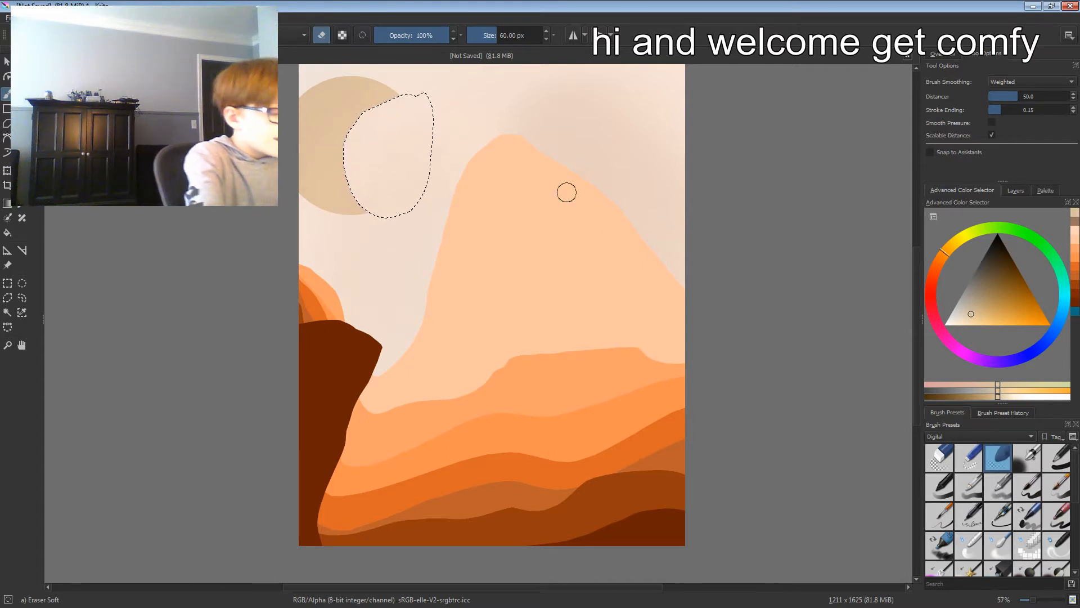
click(1016, 191)
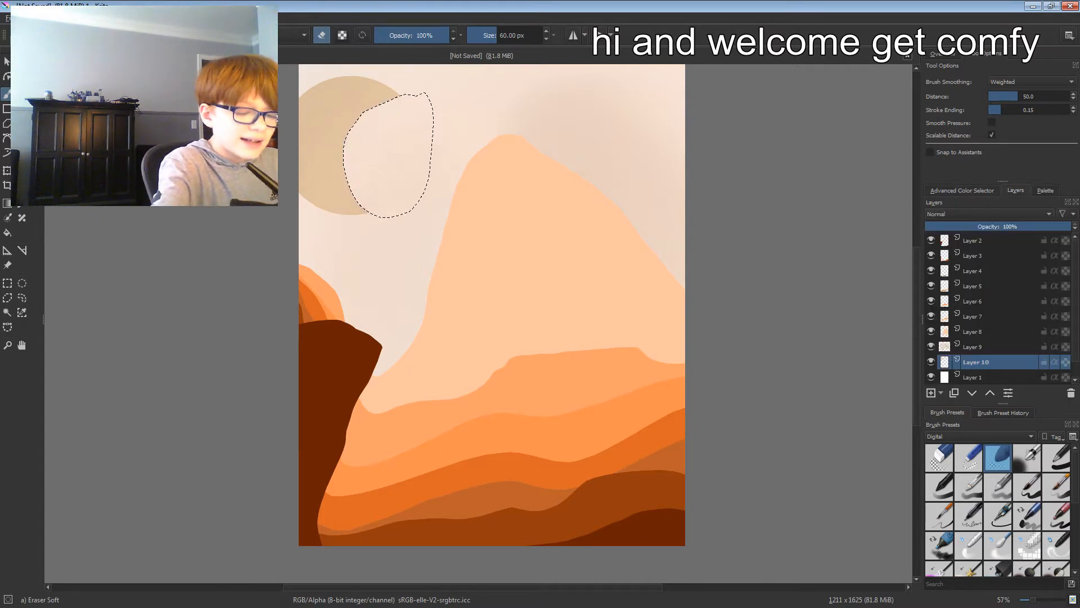
click(962, 190)
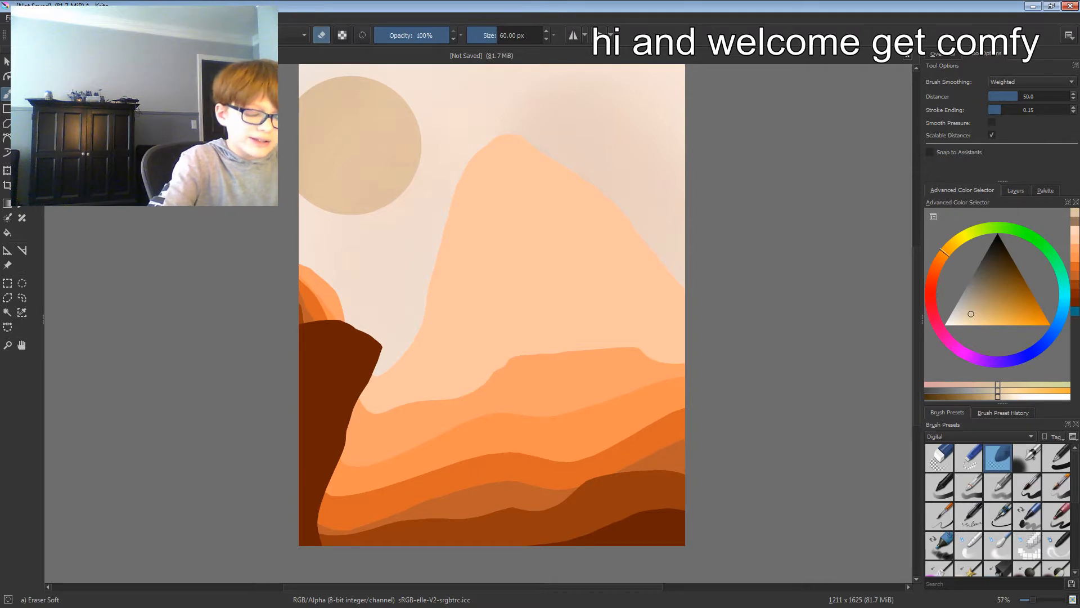
key(ctrl+plus)
key(ctrl+plus)
key(ctrl+plus)
key(ctrl+plus)
key(ctrl+plus)
key(ctrl+plus)
key(ctrl+plus)
key(ctrl+plus)
key(ctrl+plus)
key(ctrl+plus)
key(ctrl+plus)
key(ctrl+plus)
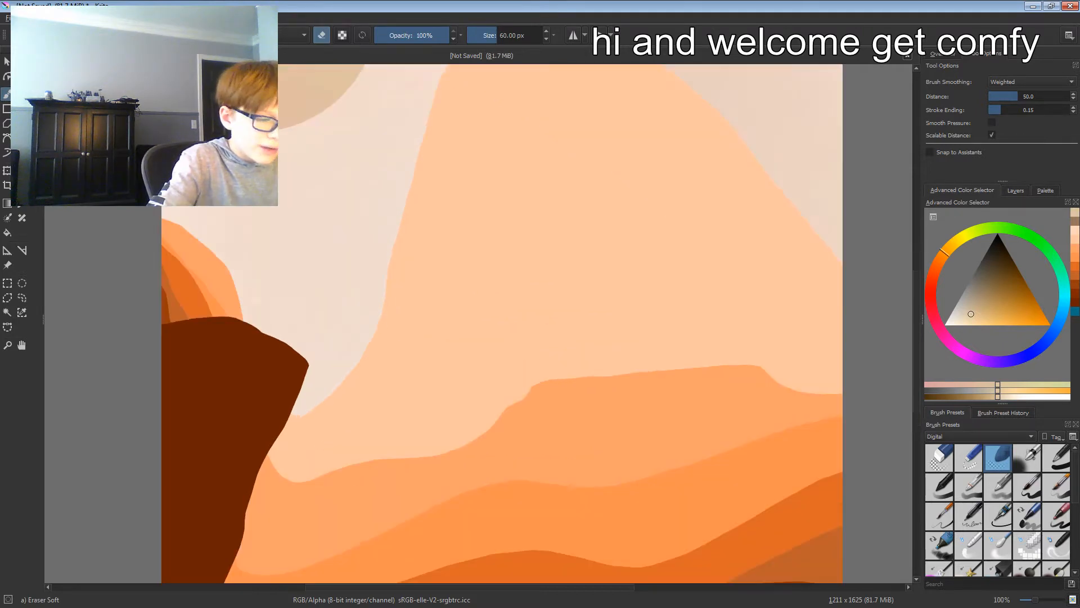
key(ctrl+minus)
key(ctrl+minus)
key(ctrl+minus)
key(ctrl+minus)
key(ctrl+minus)
key(ctrl+minus)
key(ctrl+minus)
key(ctrl+minus)
key(ctrl+minus)
key(ctrl+minus)
key(ctrl+minus)
key(ctrl+minus)
key(ctrl+minus)
key(ctrl+minus)
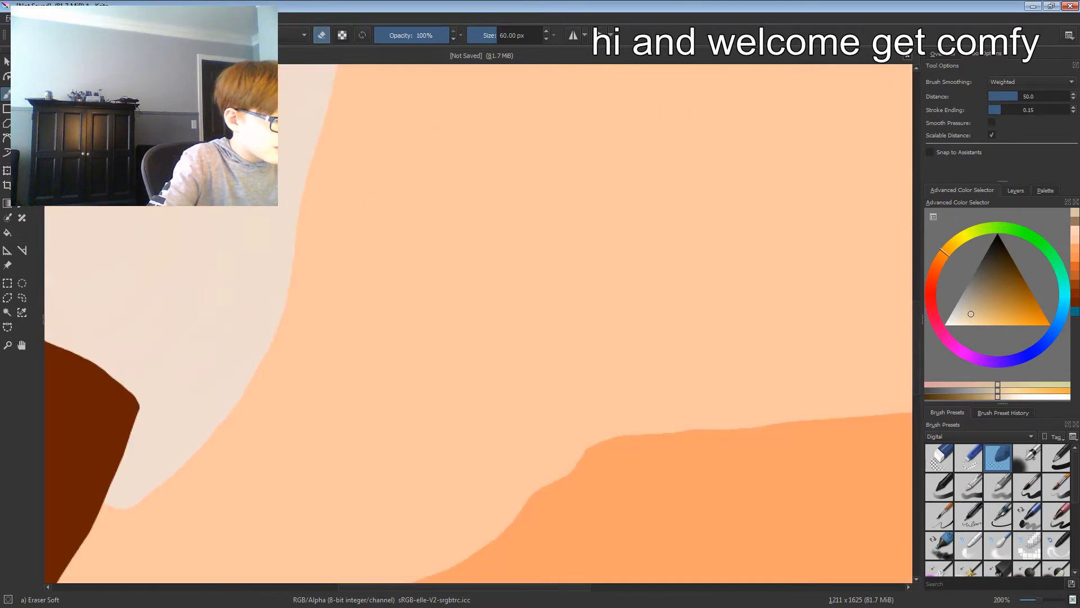
key(ctrl+plus)
key(ctrl+plus)
key(ctrl+plus)
key(ctrl+plus)
key(ctrl+plus)
key(ctrl+plus)
key(ctrl+plus)
key(ctrl+plus)
key(ctrl+plus)
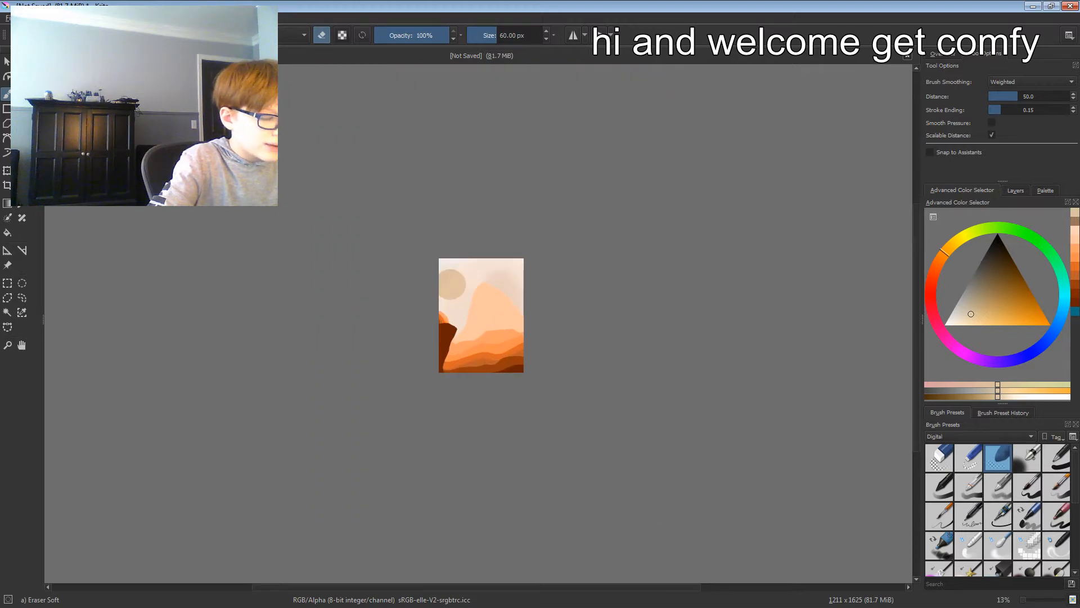
key(ctrl+minus)
key(ctrl+minus)
key(ctrl+minus)
key(ctrl+minus)
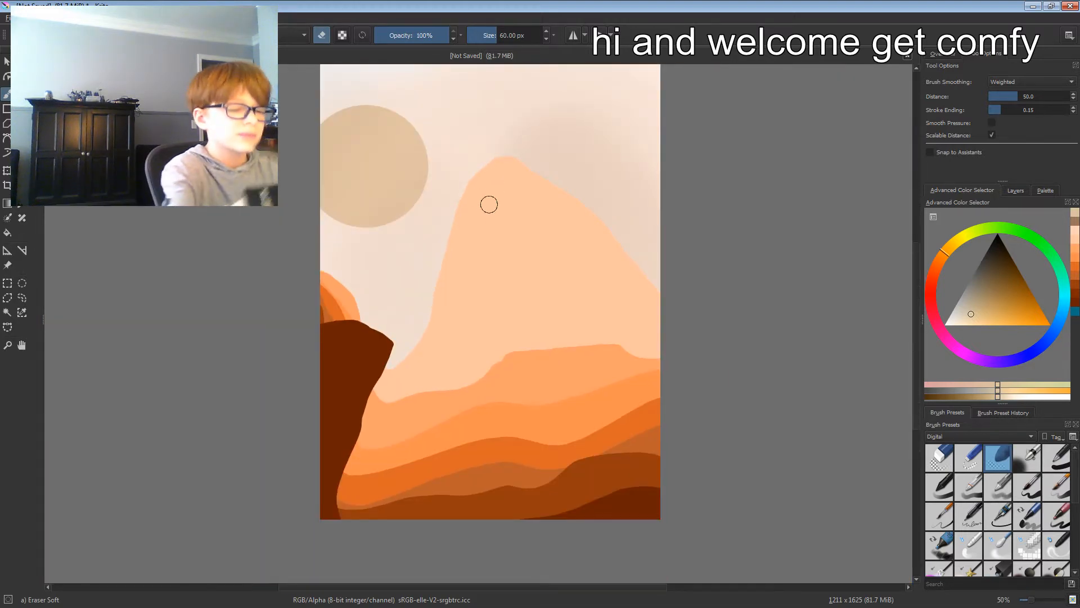
Step: Make the mountain's Layer 8 active and choose the Bristles-1 Details brush from the Paint presets
click(1016, 191)
click(990, 348)
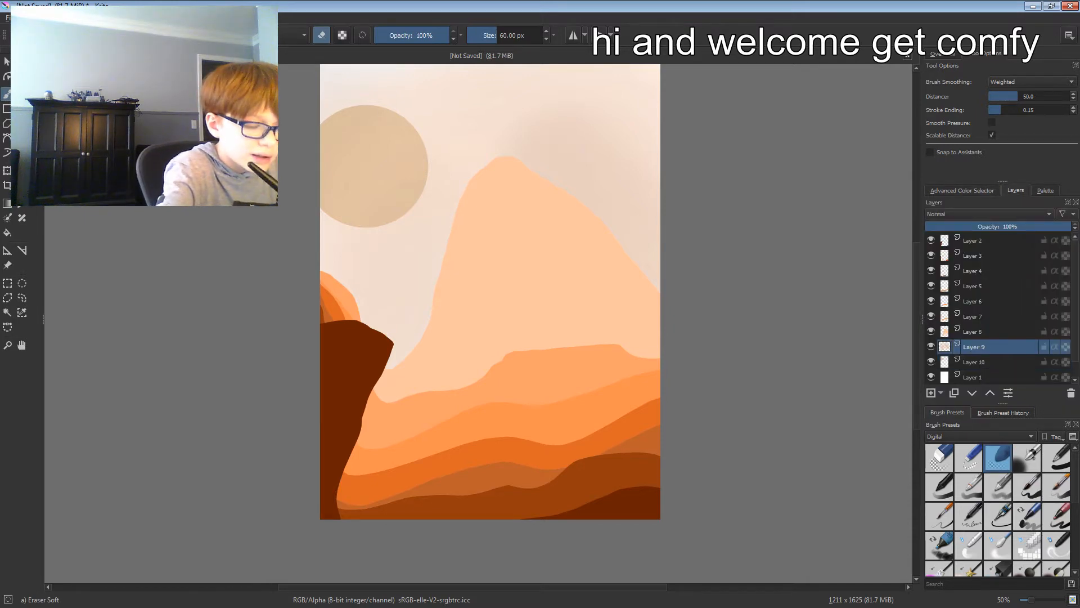
click(990, 332)
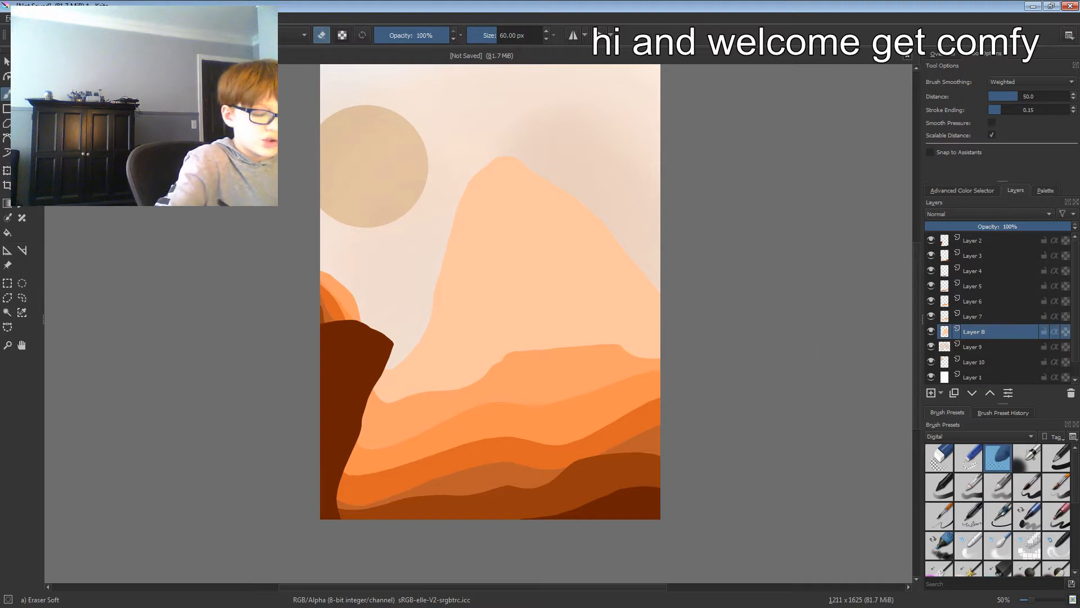
key(ctrl+plus)
key(ctrl+plus)
key(ctrl+plus)
key(ctrl+plus)
key(ctrl+plus)
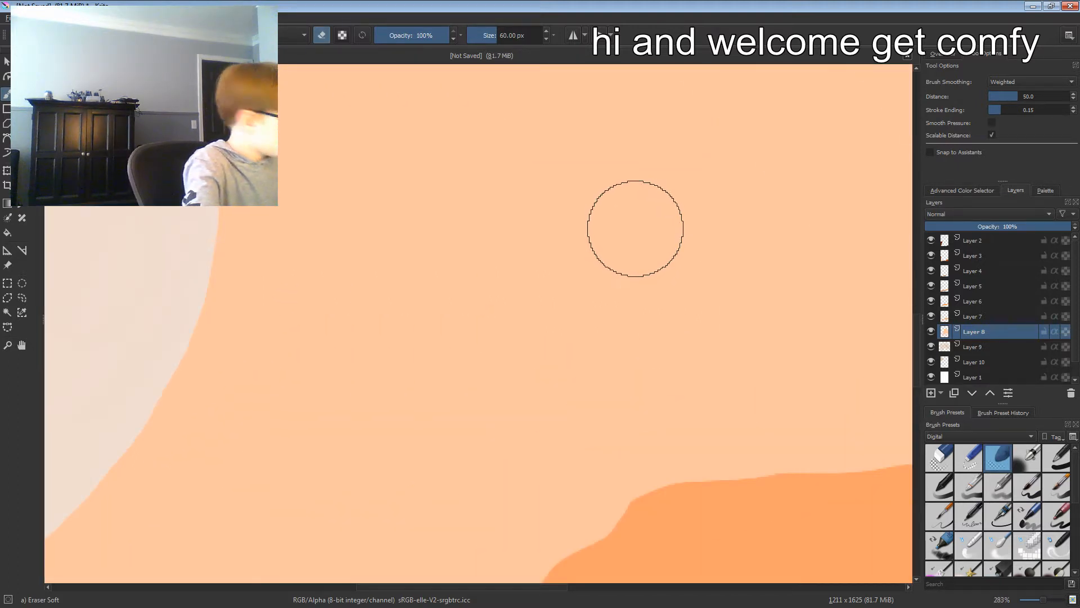
drag(634, 225, 549, 574)
drag(591, 253, 569, 479)
mouse_move(481, 277)
mouse_down()
mouse_move(538, 256)
mouse_move(538, 268)
mouse_up()
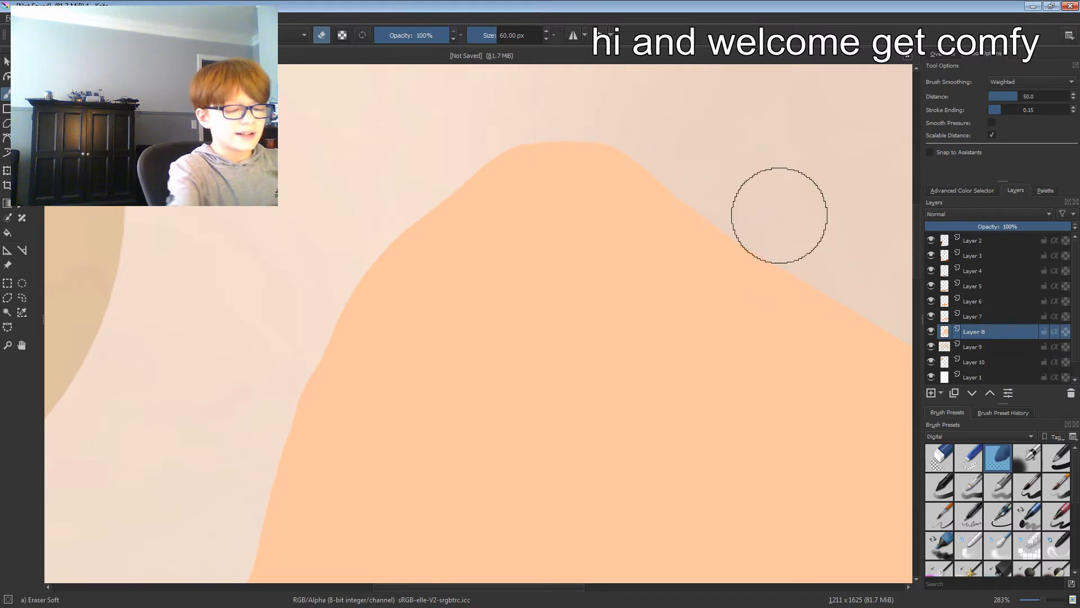
click(939, 487)
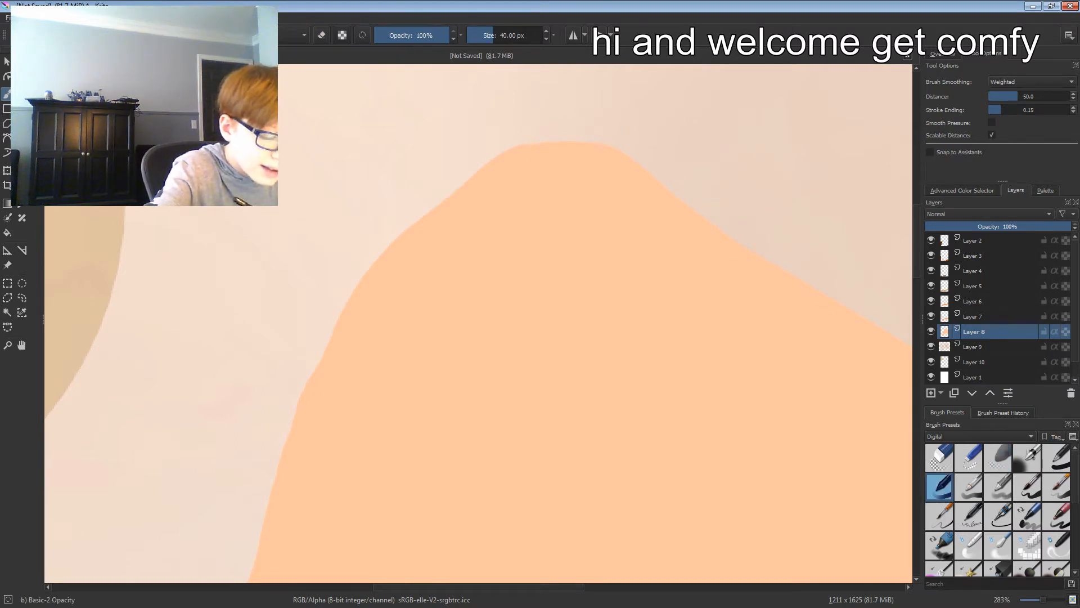
click(980, 437)
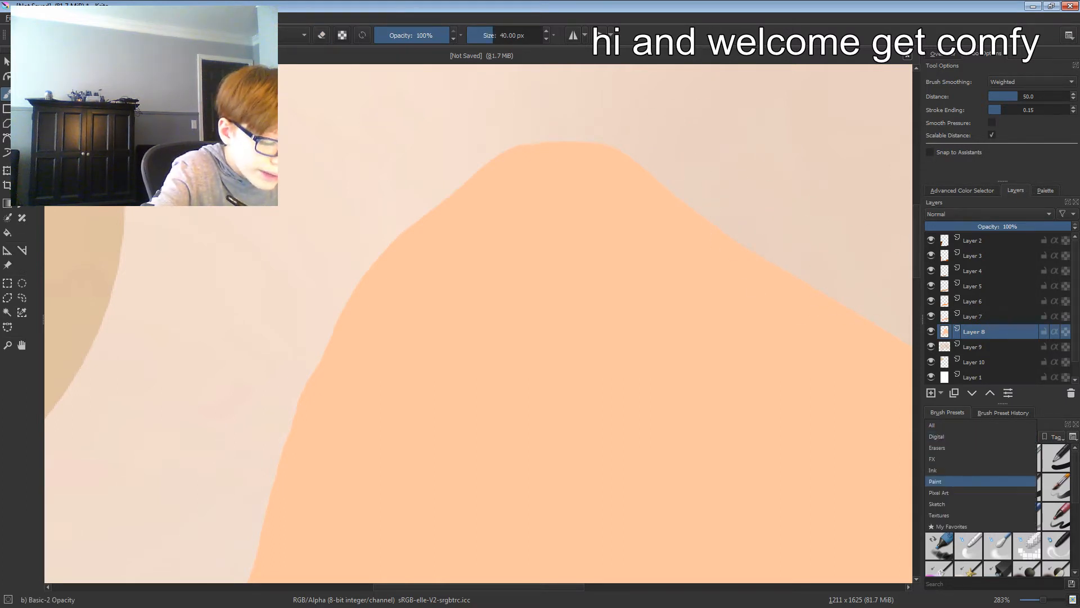
click(936, 482)
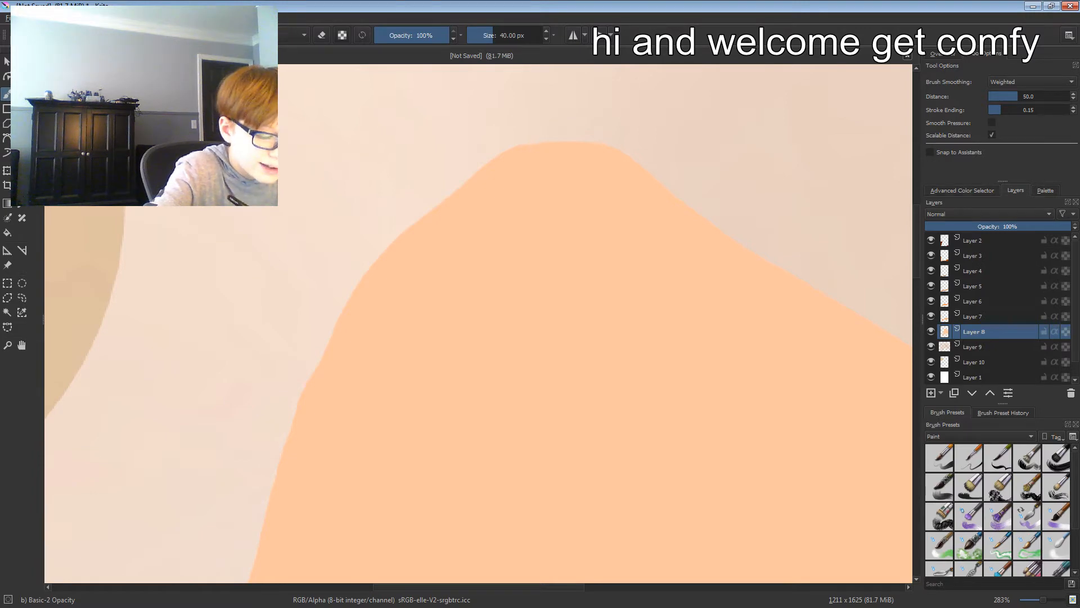
click(998, 458)
Step: Shift the paint colour to a near-white with an orange hue and brush a highlight along the mountain's upper-left edge
click(962, 191)
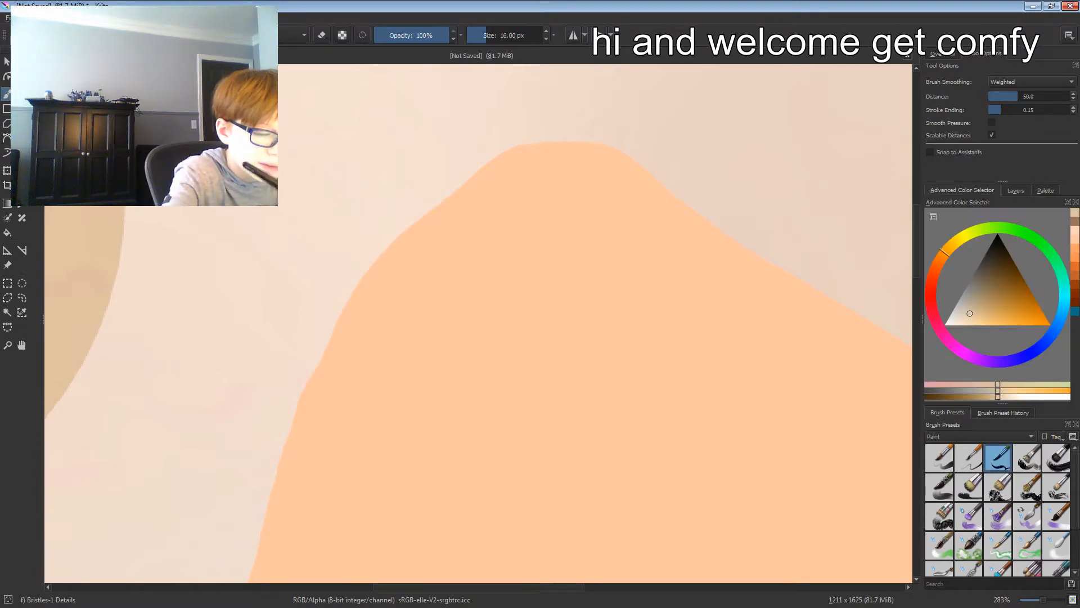
mouse_move(968, 311)
mouse_down()
mouse_move(961, 294)
mouse_move(955, 309)
mouse_up()
drag(944, 251, 939, 258)
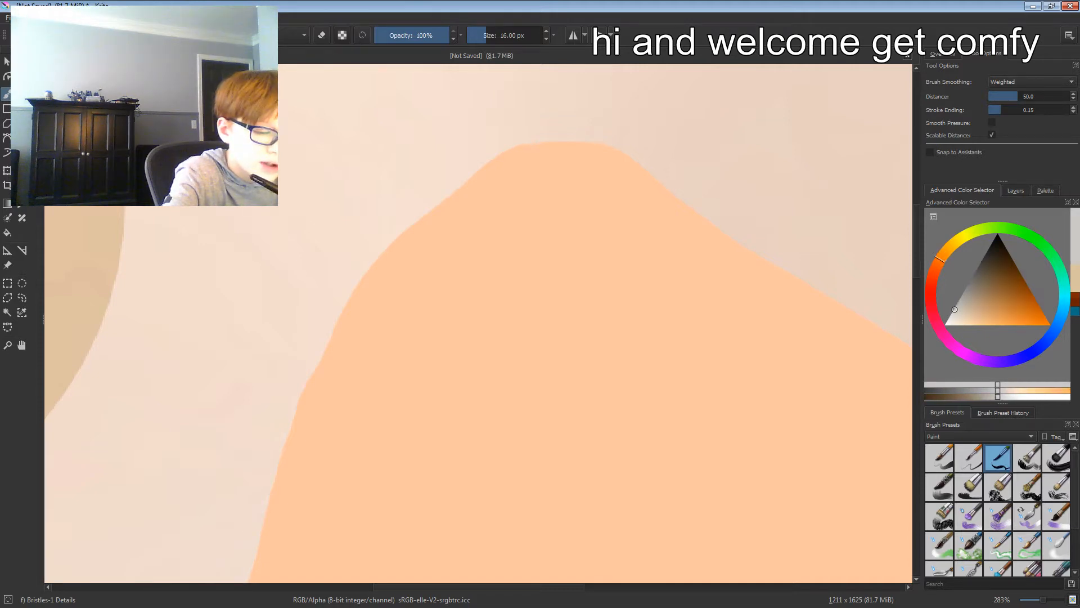
drag(955, 310, 953, 318)
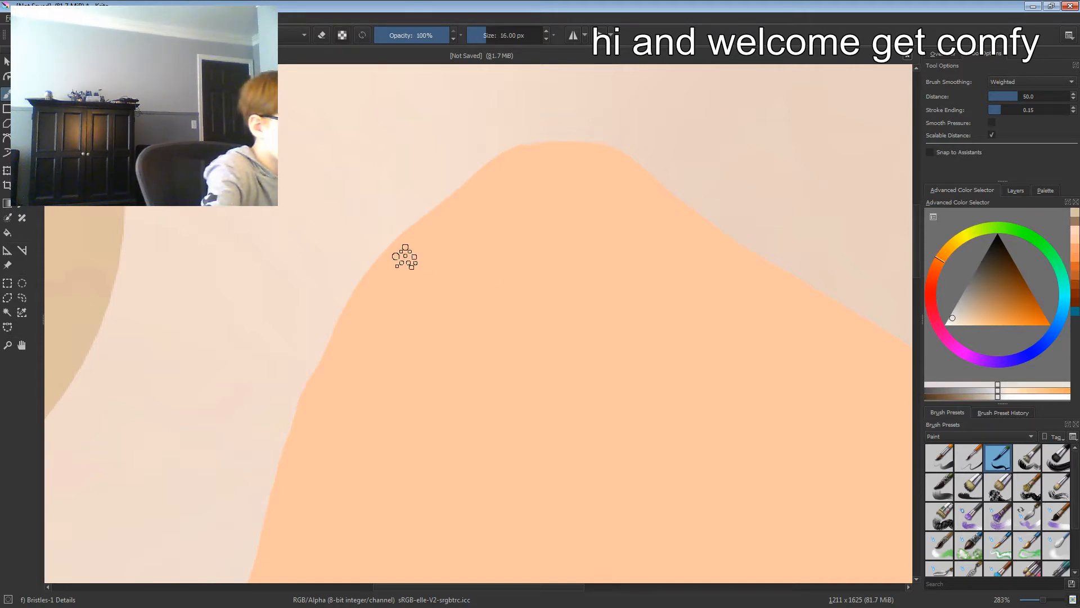
mouse_move(385, 263)
mouse_down()
mouse_move(457, 203)
mouse_move(393, 250)
mouse_up()
drag(385, 258, 412, 240)
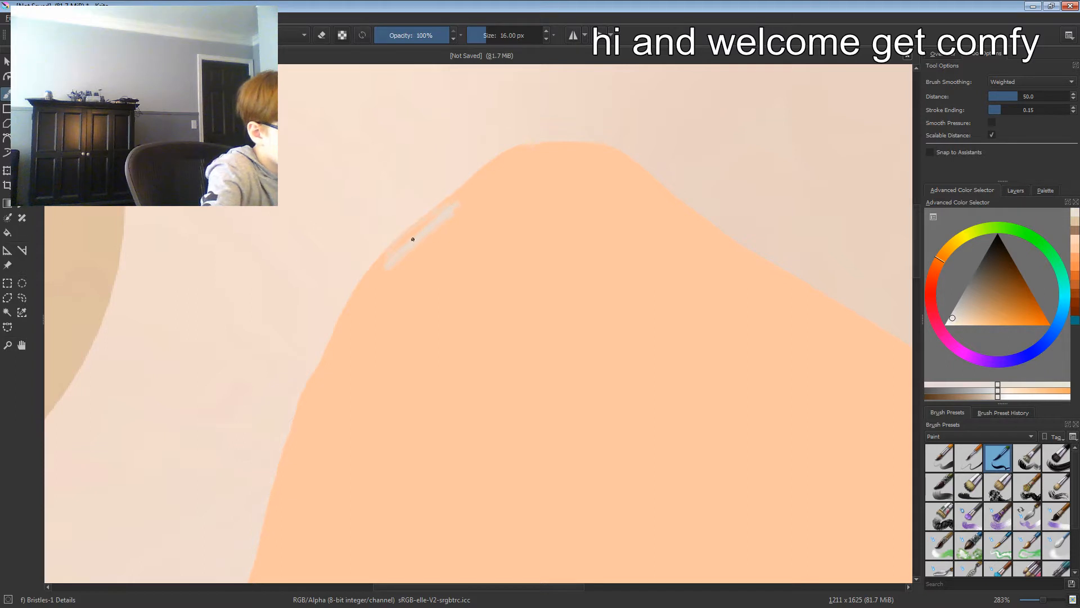
drag(501, 158, 483, 170)
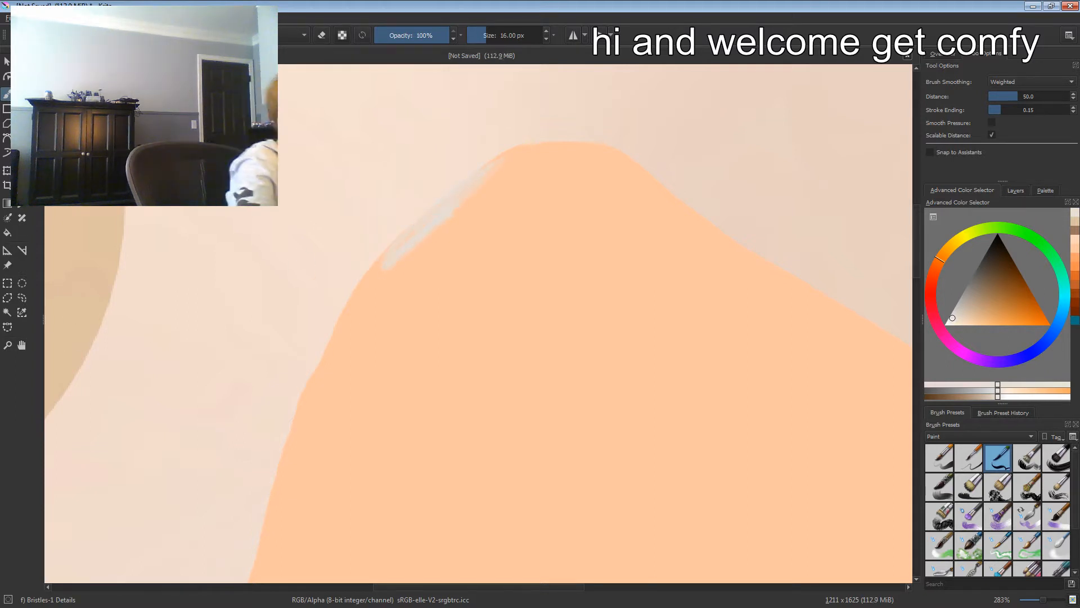
Step: Outline a freehand selection over the mountain's upper-left slope and extend the pale highlight down the edge inside it
click(22, 297)
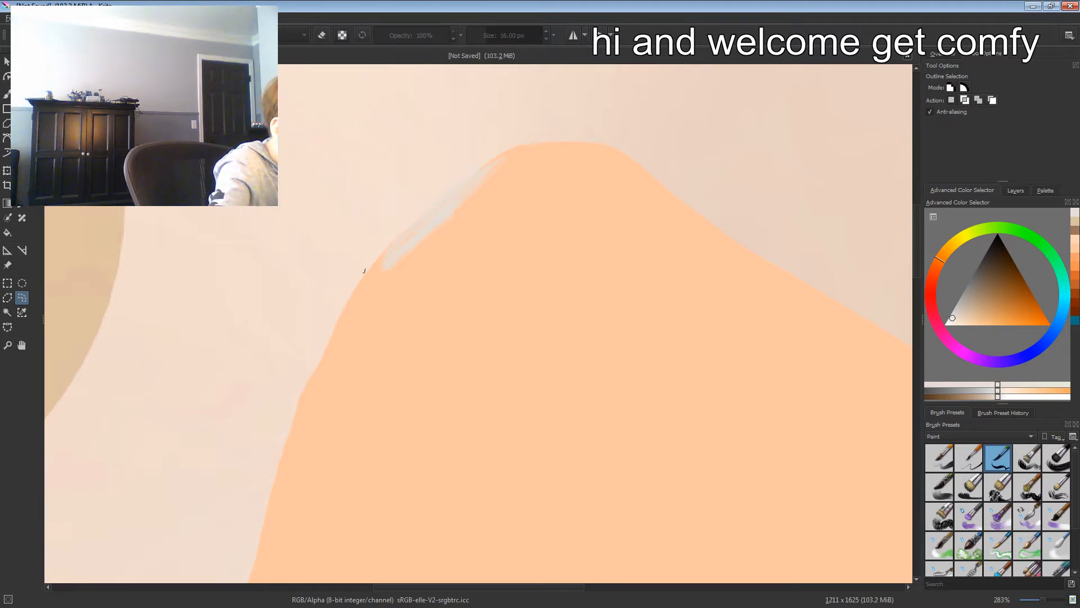
mouse_move(364, 272)
mouse_down()
mouse_move(435, 199)
mouse_move(503, 153)
mouse_move(532, 154)
mouse_move(551, 169)
mouse_move(553, 241)
mouse_move(405, 428)
mouse_move(347, 445)
mouse_move(321, 388)
mouse_move(347, 294)
mouse_up()
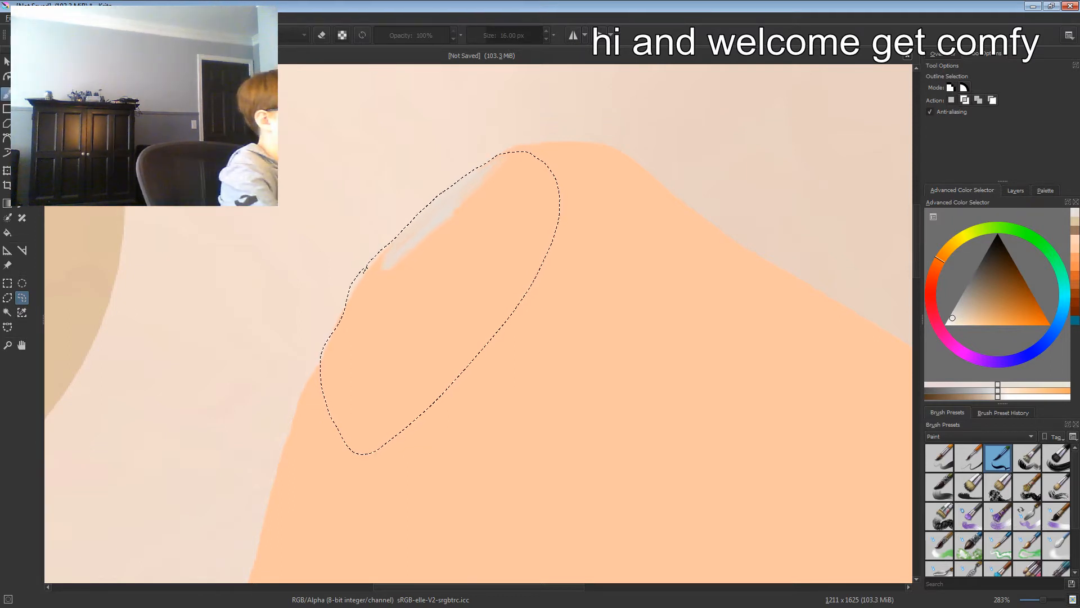
key(b)
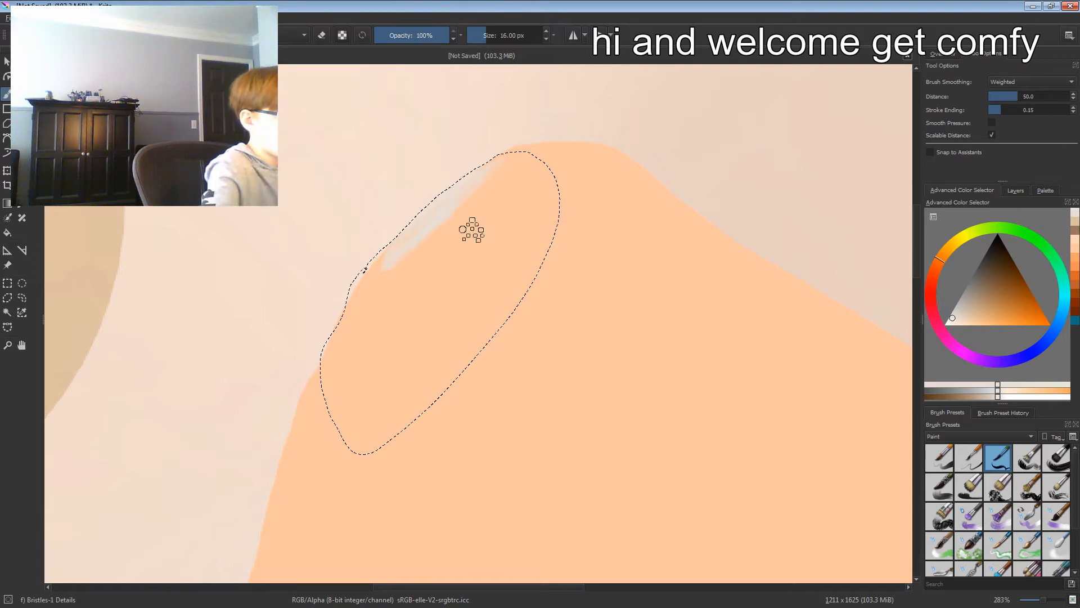
drag(481, 260, 413, 217)
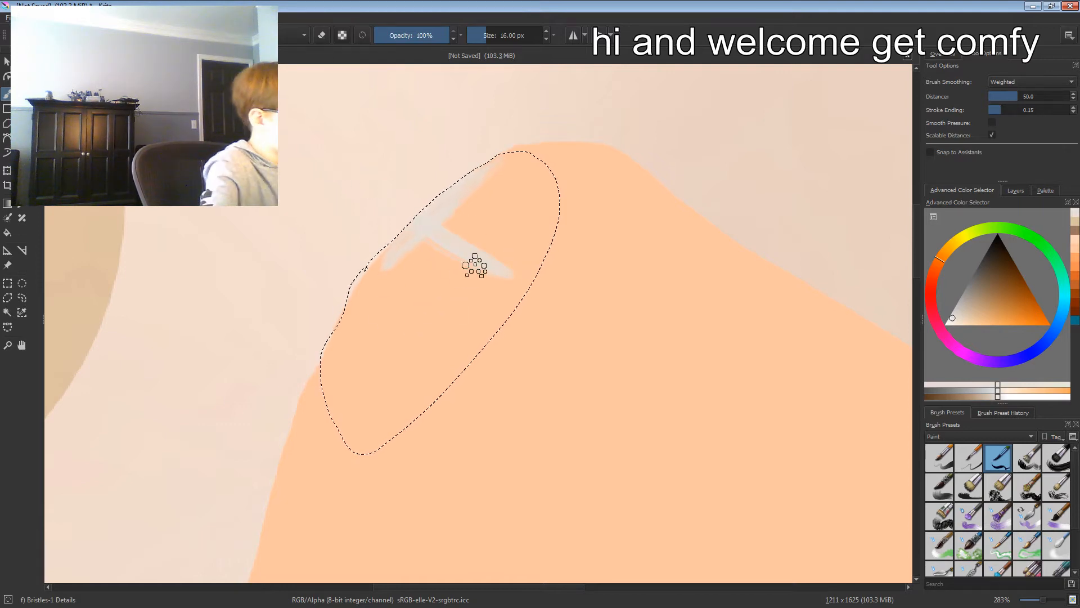
key(ctrl+z)
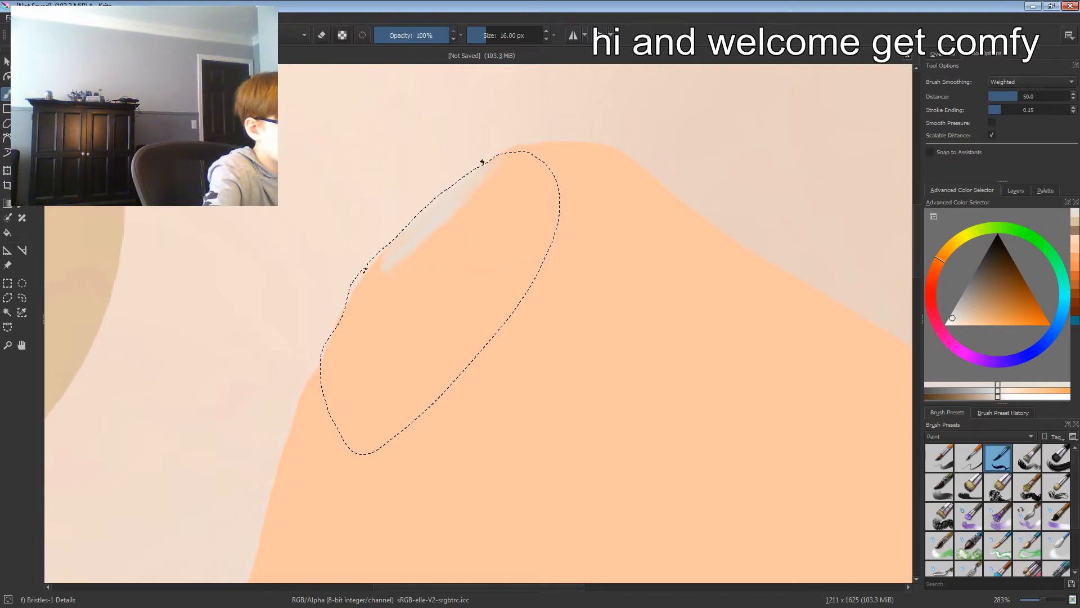
drag(352, 308, 342, 328)
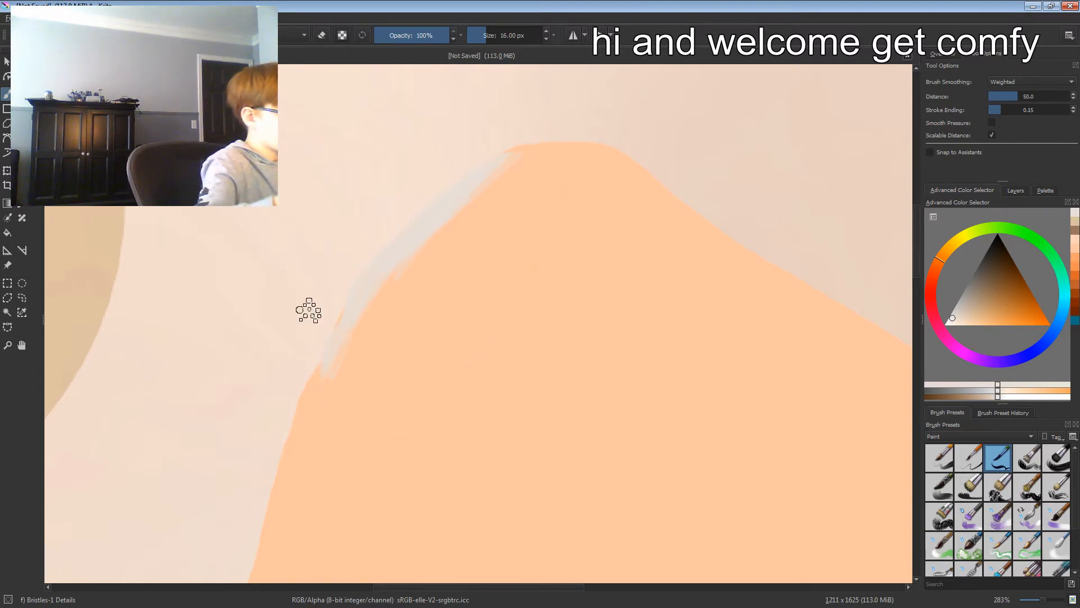
Step: Outline a narrow freehand selection further down the mountain's left slope and cover it with pale highlight brush strokes
mouse_move(491, 351)
mouse_down()
mouse_move(515, 270)
mouse_move(628, 153)
mouse_up()
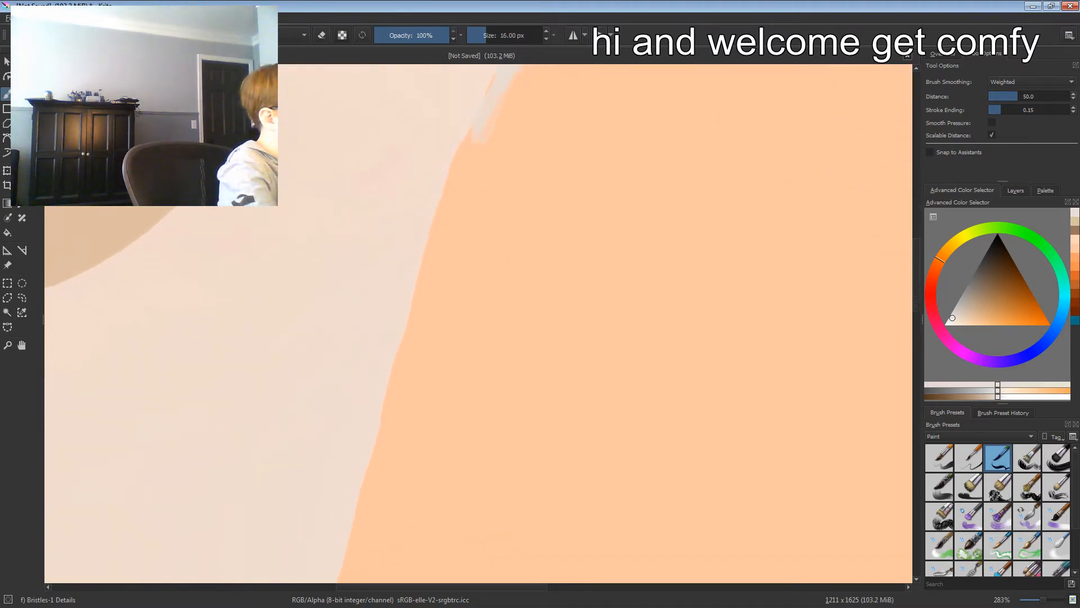
key(j)
click(22, 298)
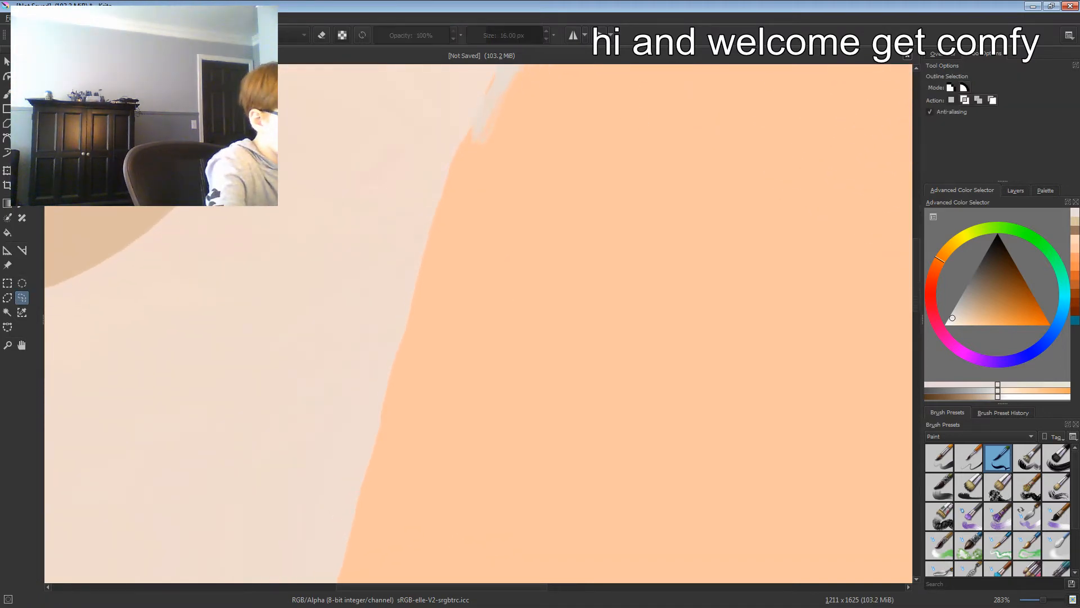
drag(505, 95, 487, 140)
mouse_move(477, 203)
mouse_down()
mouse_move(461, 338)
mouse_move(427, 403)
mouse_move(400, 351)
mouse_up()
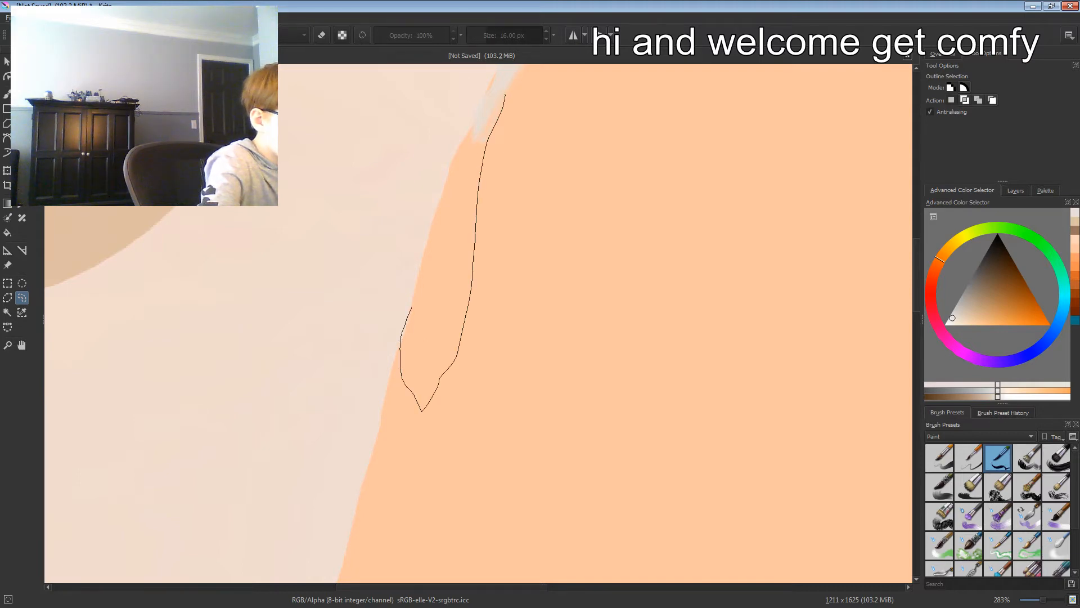
drag(411, 307, 426, 253)
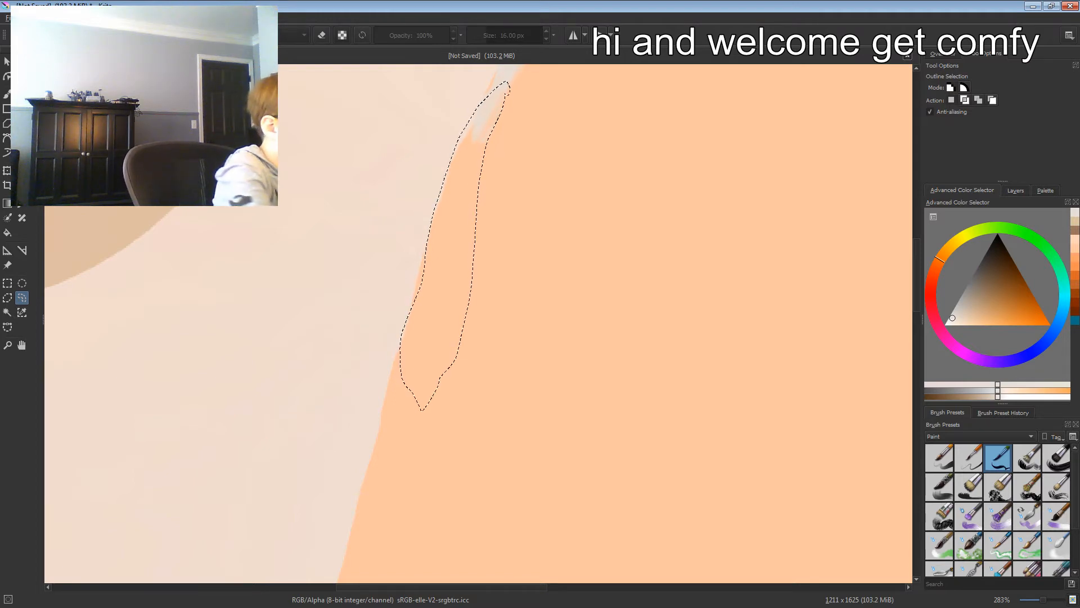
click(7, 93)
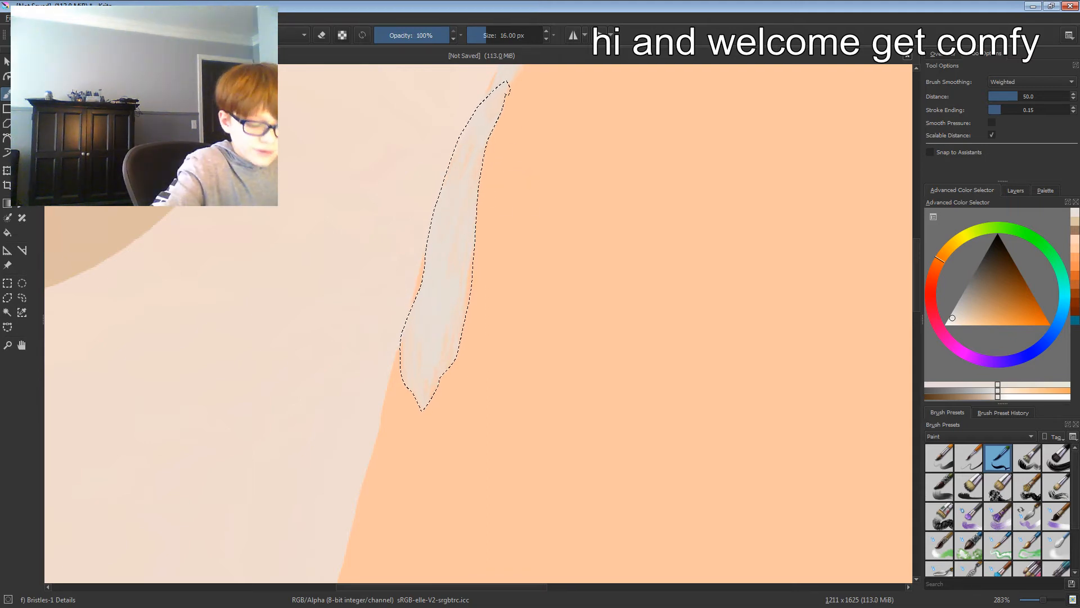
key(plus)
key(plus)
key(plus)
key(plus)
key(plus)
key(plus)
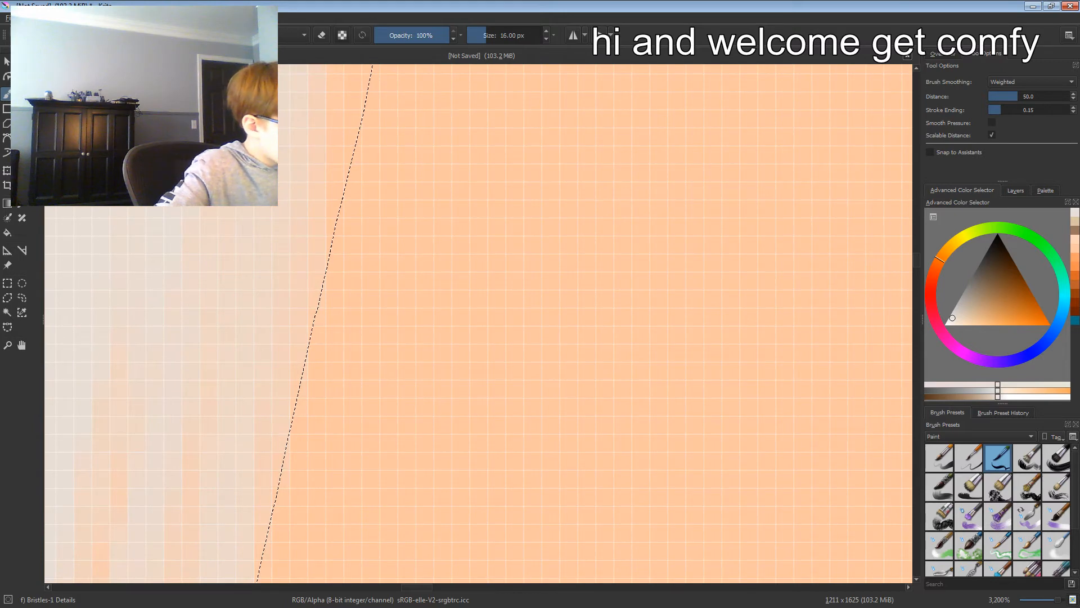
Step: Clear the freehand selection around the pale highlight strokes on the mountain's left slope
key(minus)
key(minus)
key(minus)
key(minus)
key(minus)
key(minus)
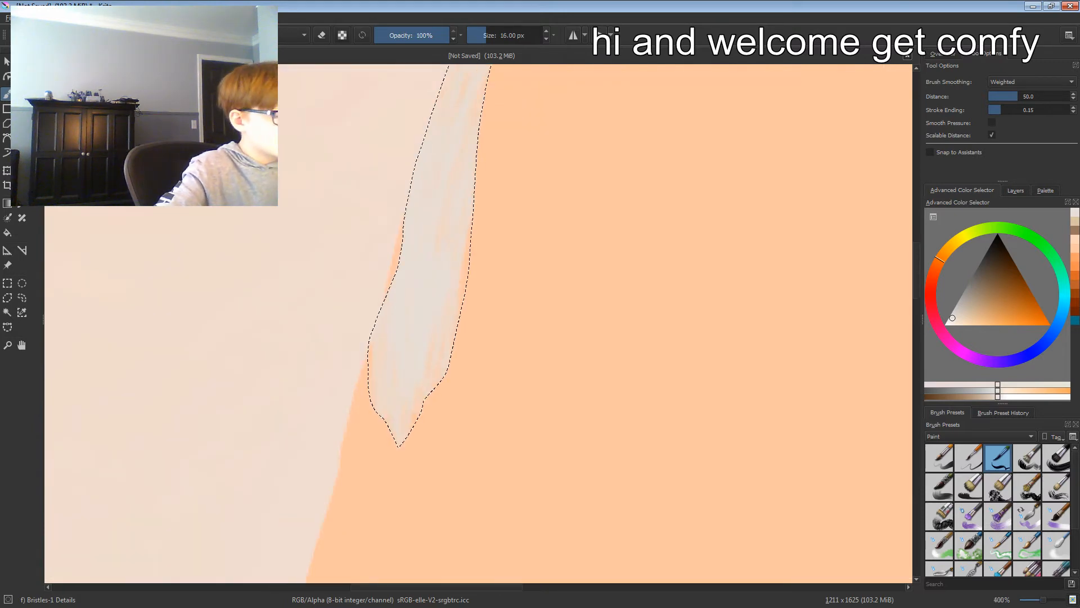
key(plus)
key(plus)
key(plus)
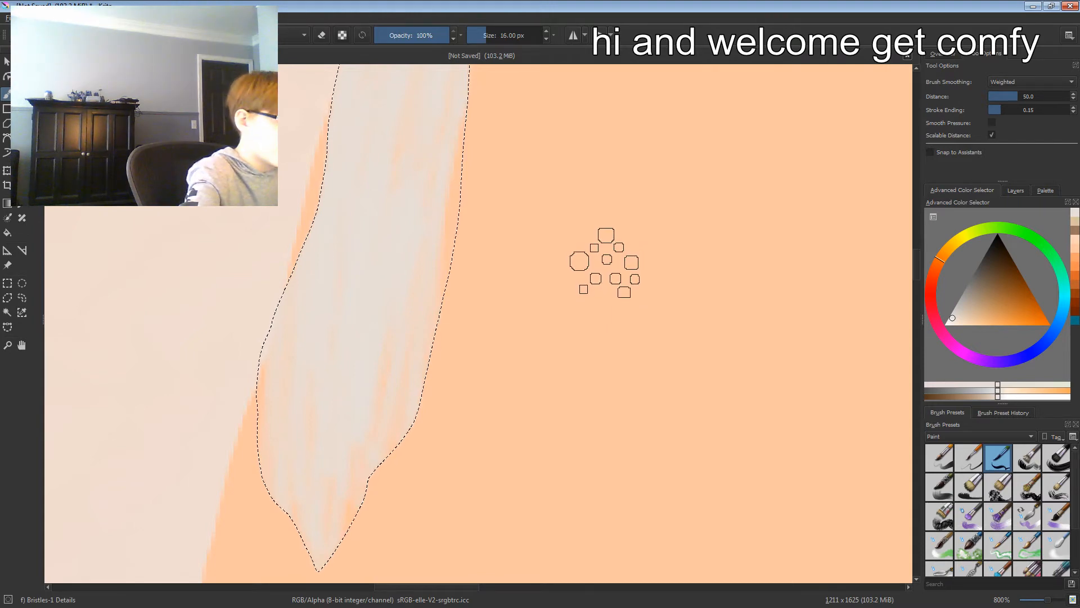
mouse_move(606, 259)
mouse_down()
mouse_move(577, 259)
mouse_move(686, 230)
mouse_move(757, 239)
mouse_up()
key(ctrl+shift+a)
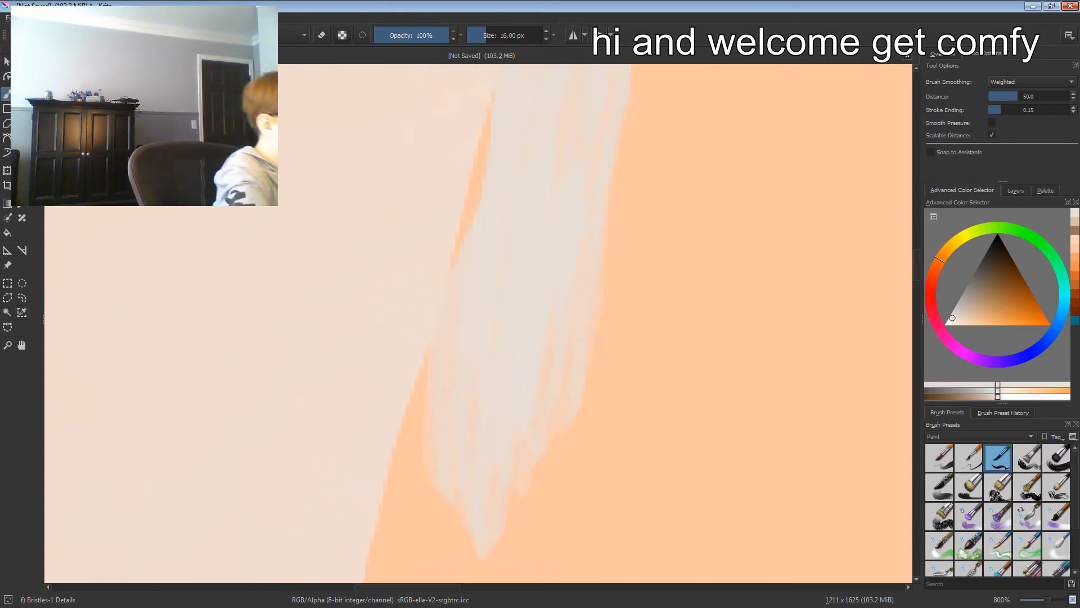
Step: Outline a narrow freehand selection over the uncovered orange gap along the mountain's left edge, cover it with pale highlight strokes, and deselect
click(22, 298)
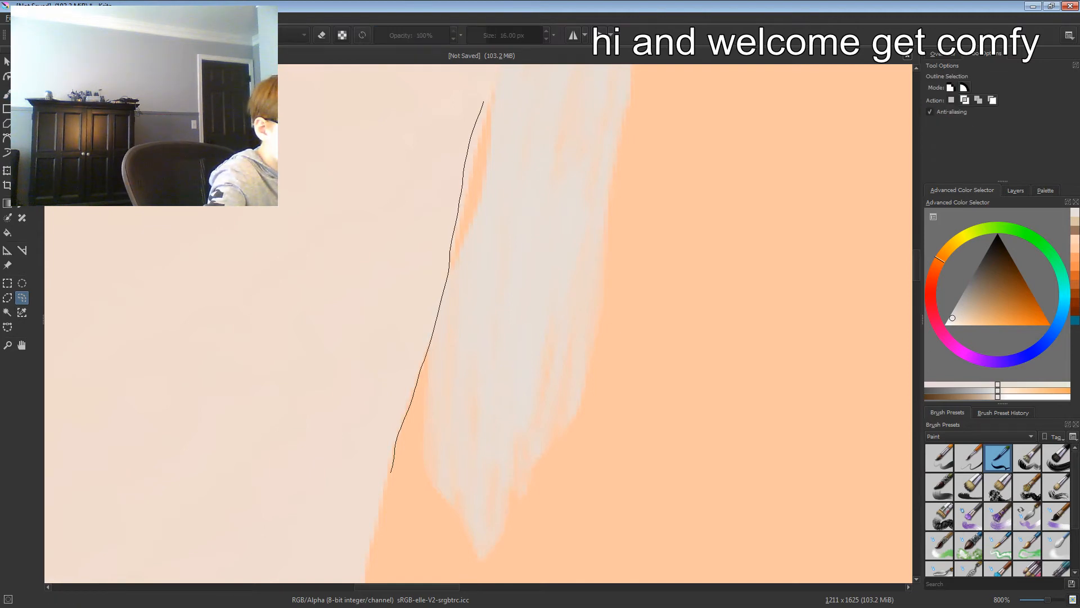
mouse_move(523, 118)
mouse_down()
mouse_move(515, 204)
mouse_move(462, 432)
mouse_move(416, 506)
mouse_move(392, 494)
mouse_move(393, 468)
mouse_up()
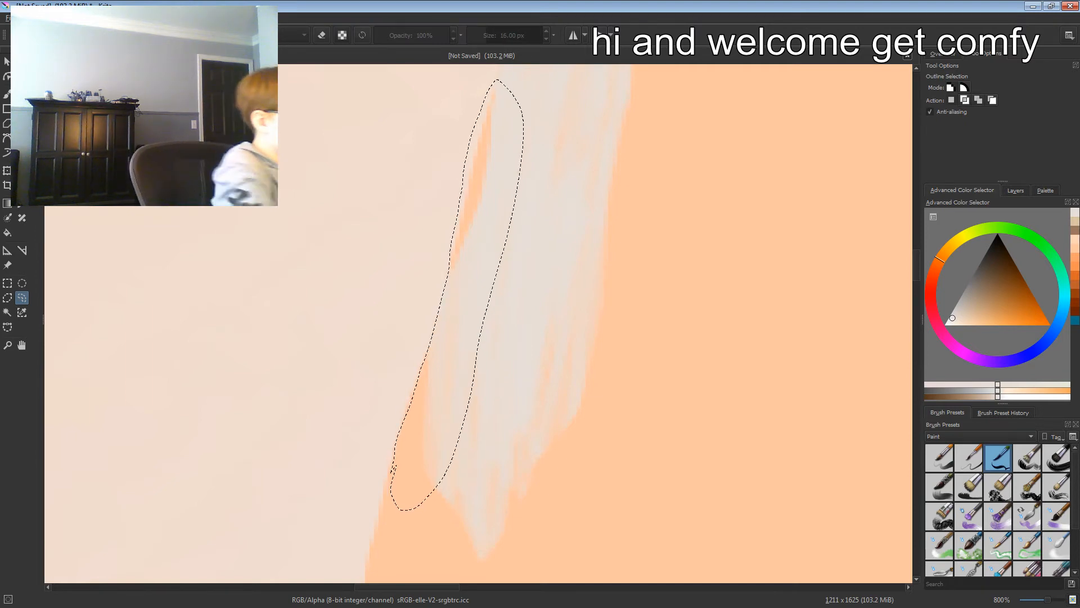
key(b)
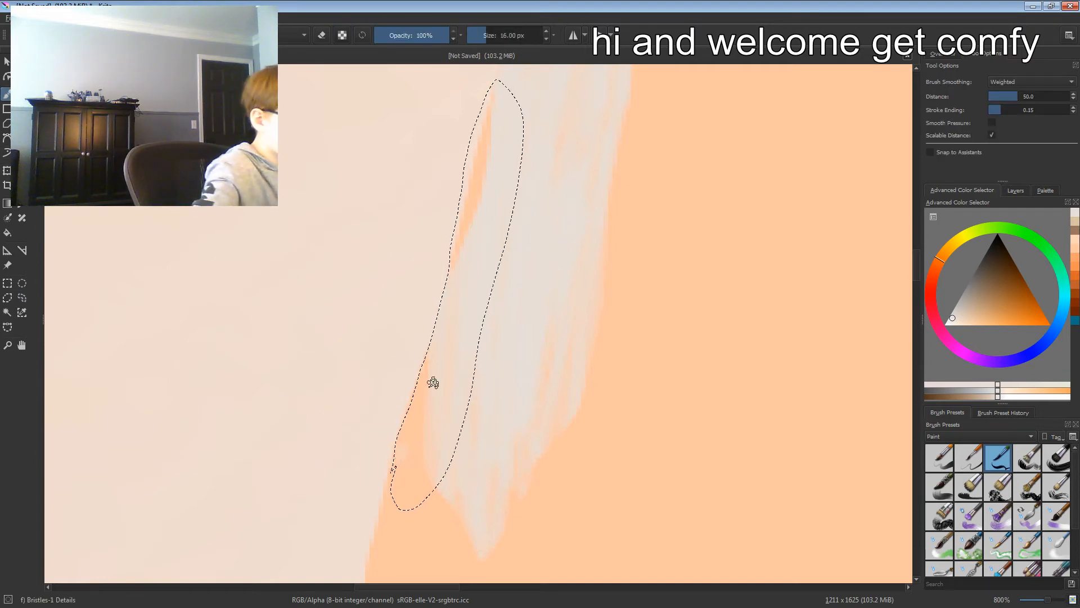
mouse_move(423, 343)
mouse_down()
mouse_move(456, 272)
mouse_move(489, 136)
mouse_move(445, 529)
mouse_move(434, 488)
mouse_up()
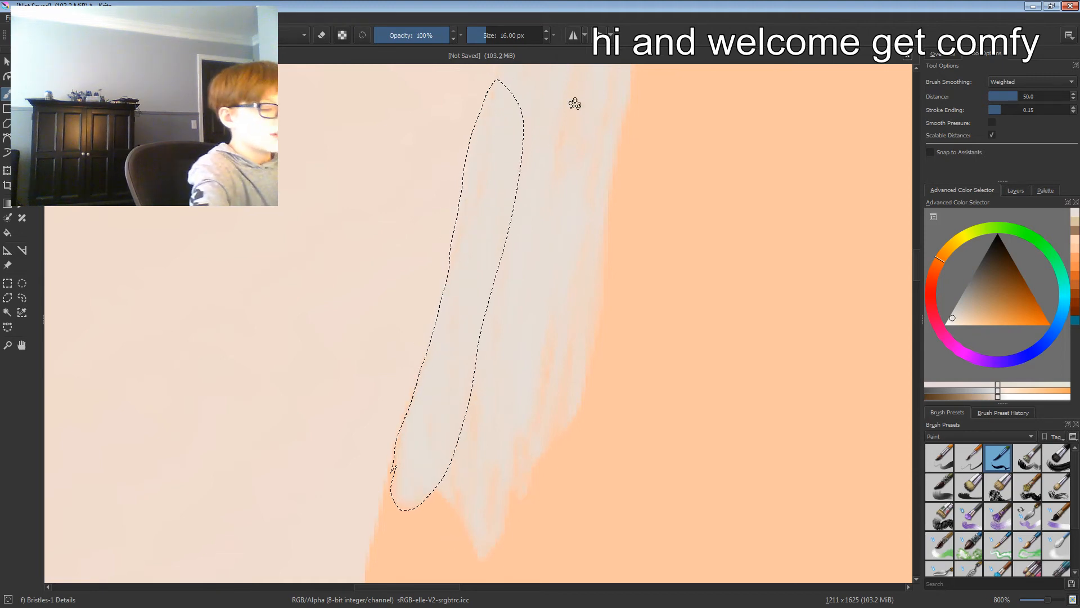
key(ctrl+shift+a)
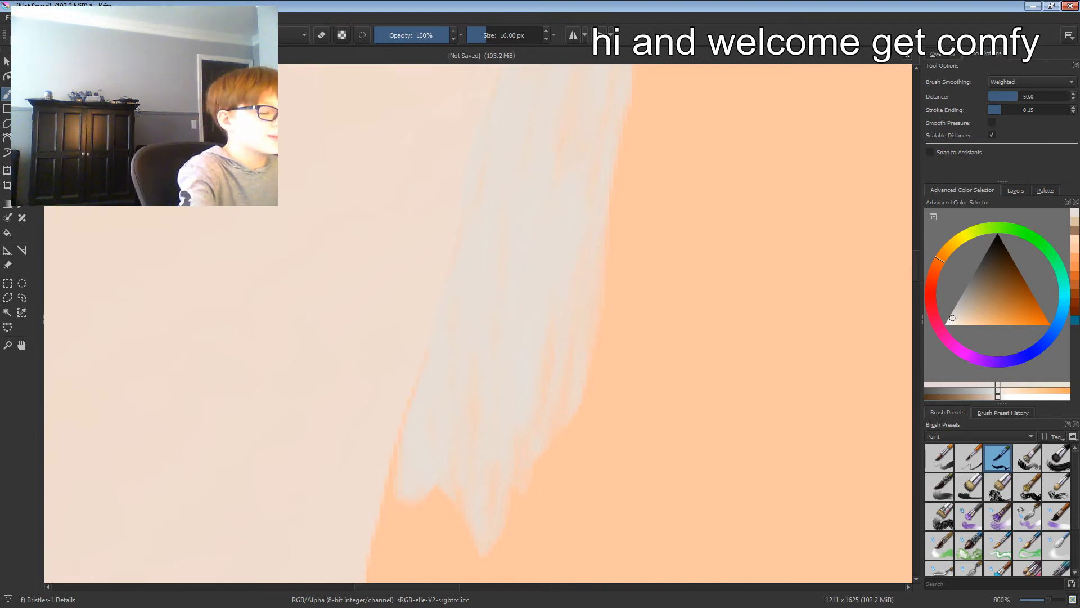
mouse_move(419, 534)
mouse_down()
mouse_move(540, 333)
mouse_move(535, 219)
mouse_move(521, 219)
mouse_move(550, 133)
mouse_move(552, 287)
mouse_move(602, 252)
mouse_move(562, 225)
mouse_move(536, 258)
mouse_move(528, 330)
mouse_move(537, 332)
mouse_up()
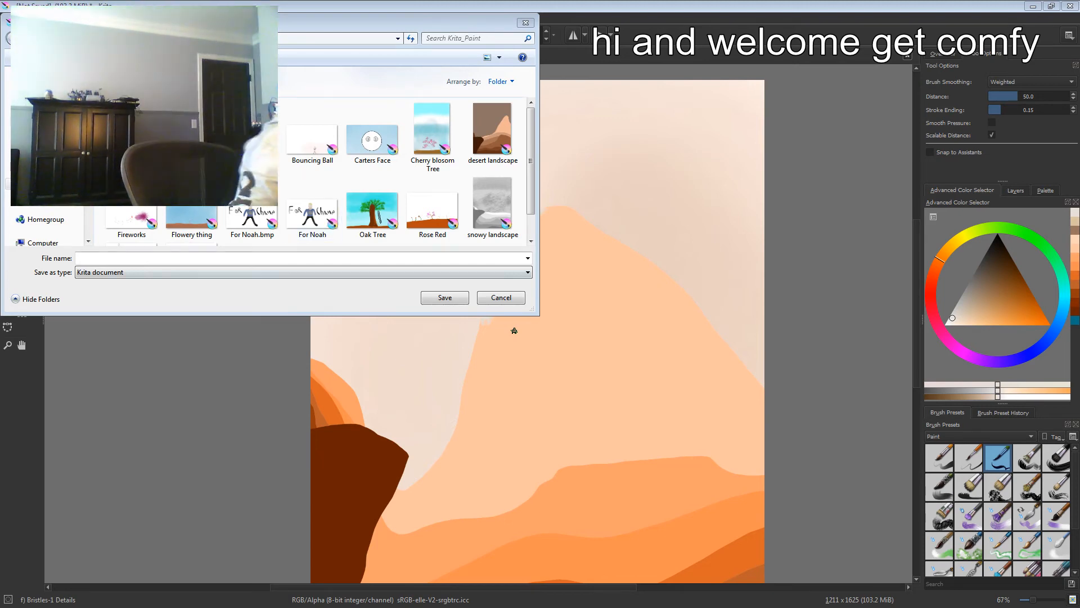
Step: Save the painting as a Krita document named "Glossy monocromatic painting" in the Krita_Paint folder
key(Escape)
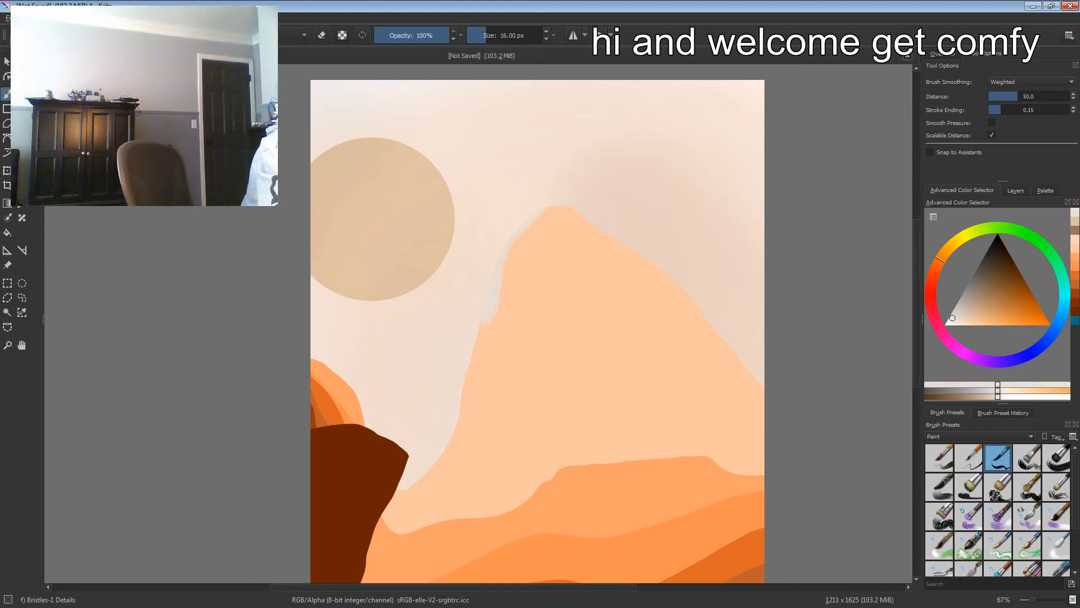
click(7, 17)
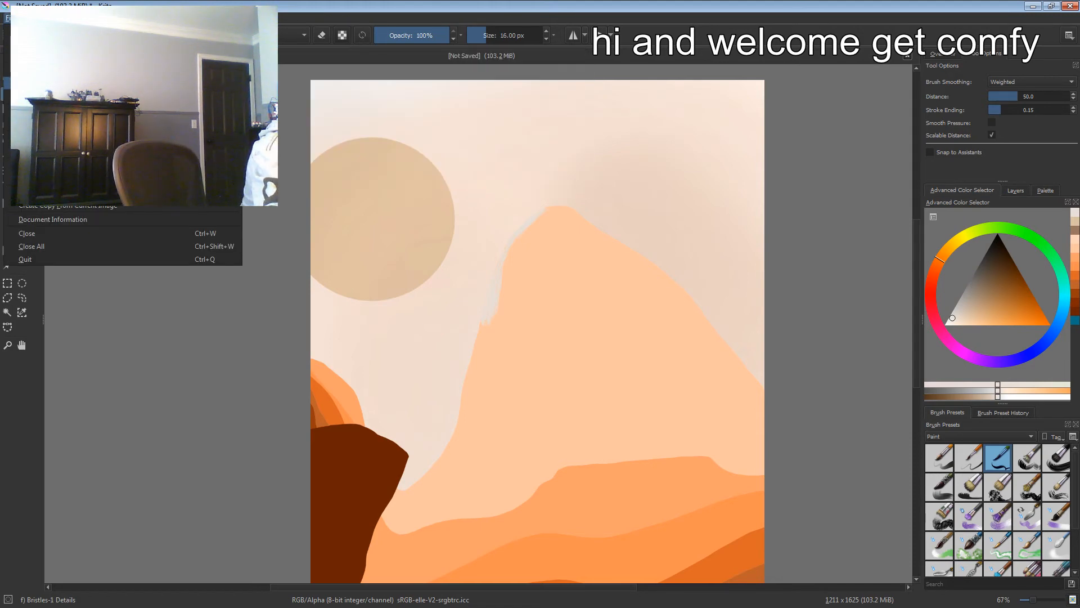
click(33, 82)
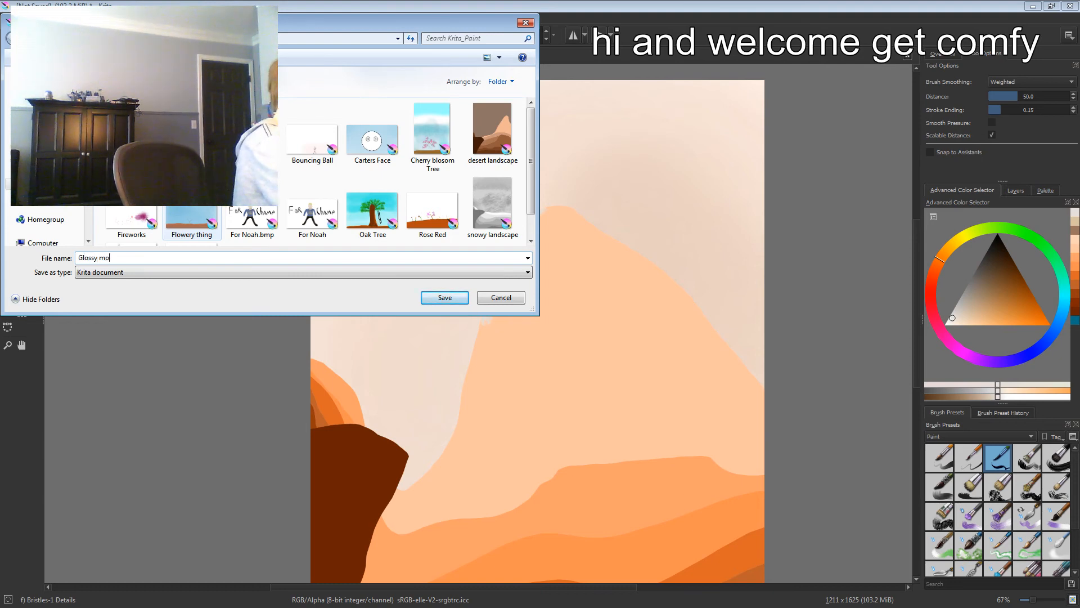
text(romatic painting)
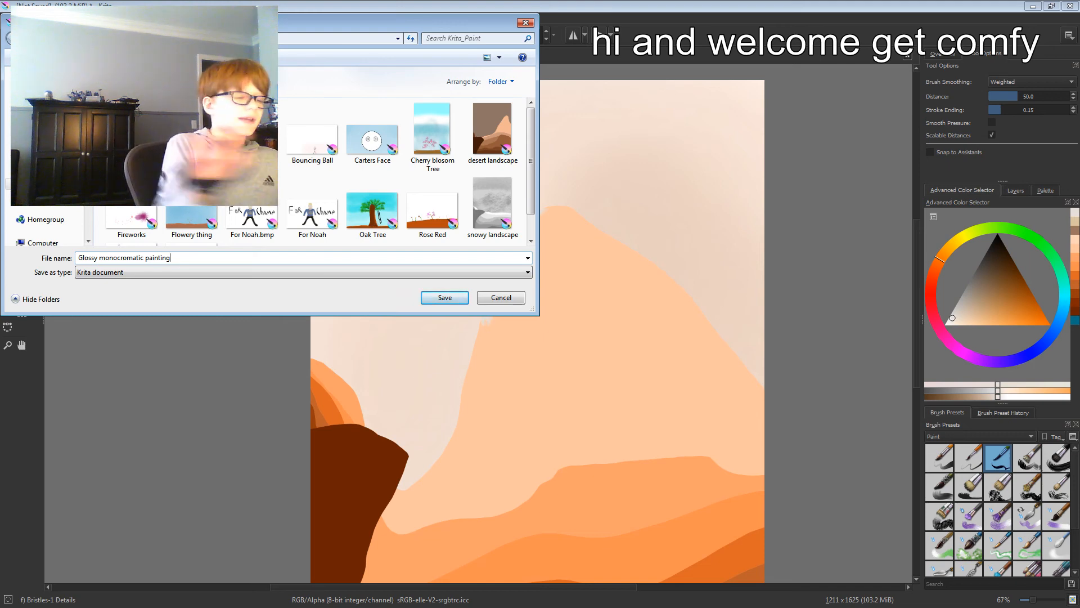
scroll(405, 169, down, 1)
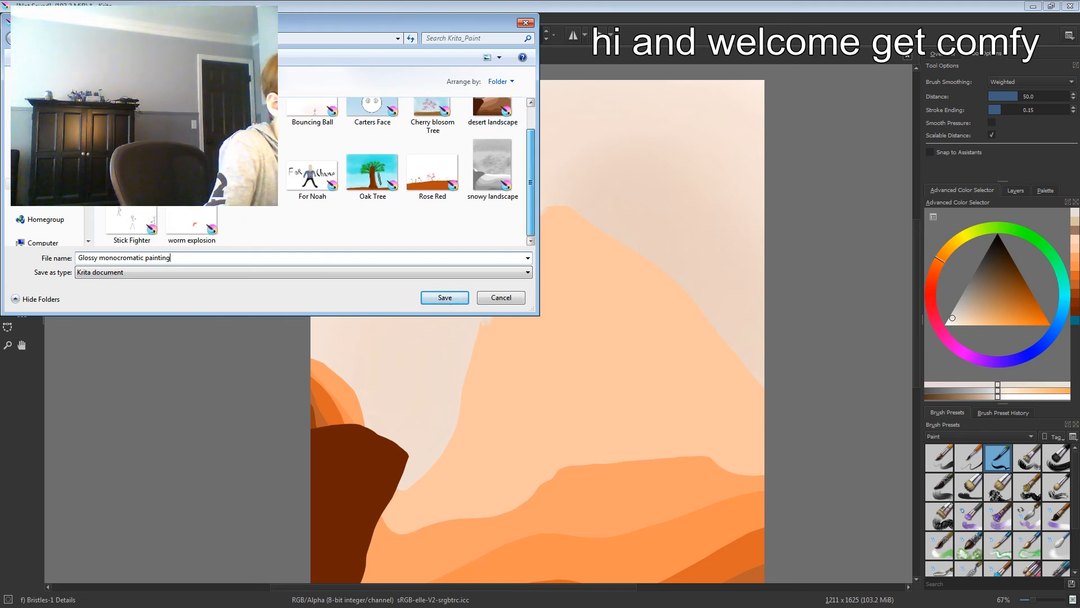
scroll(492, 202, up, 1)
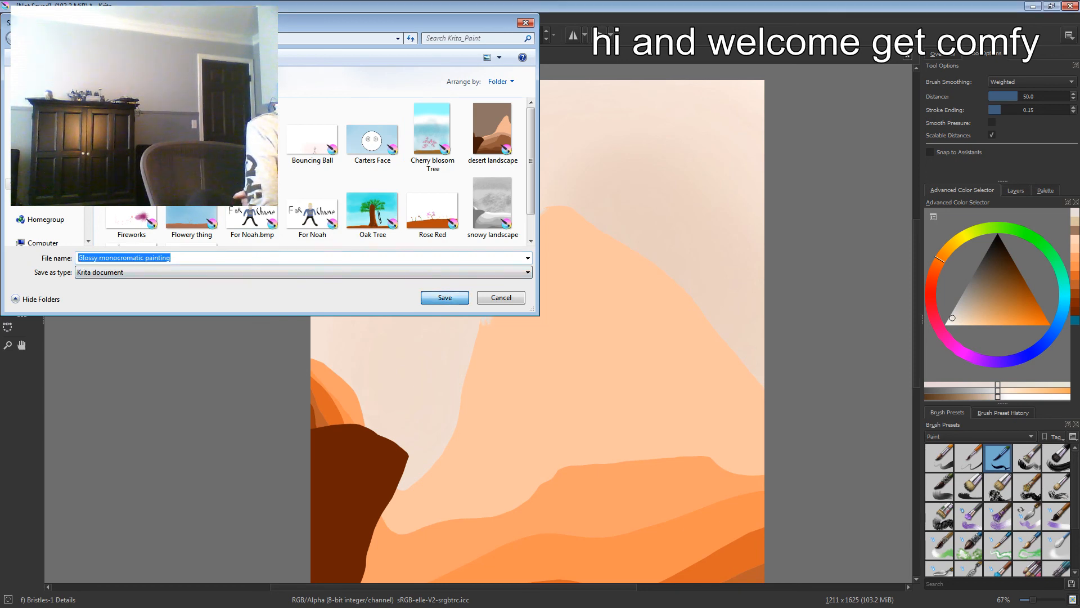
click(444, 297)
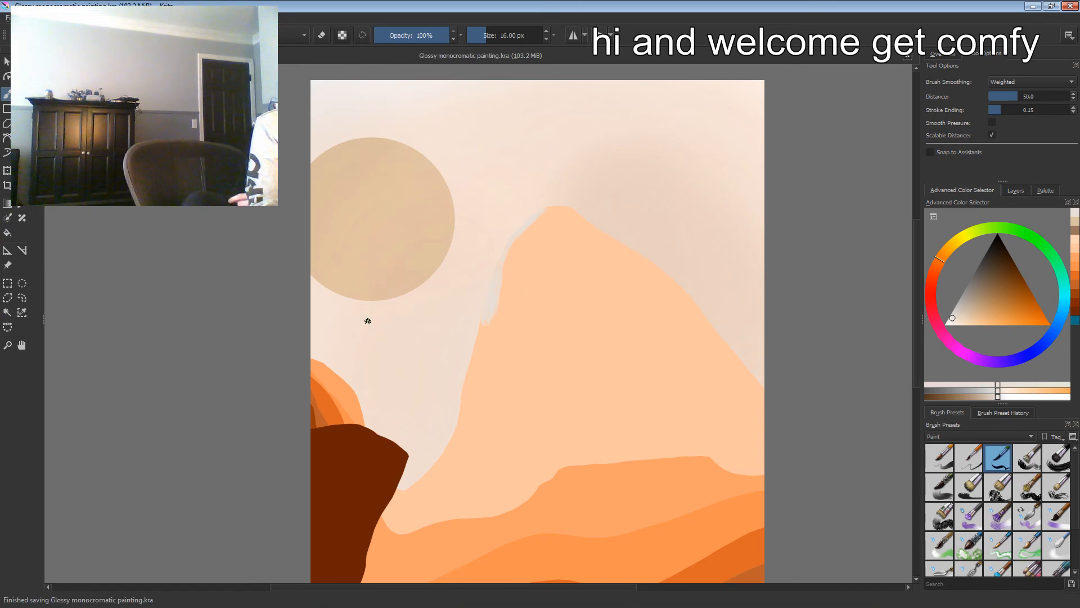